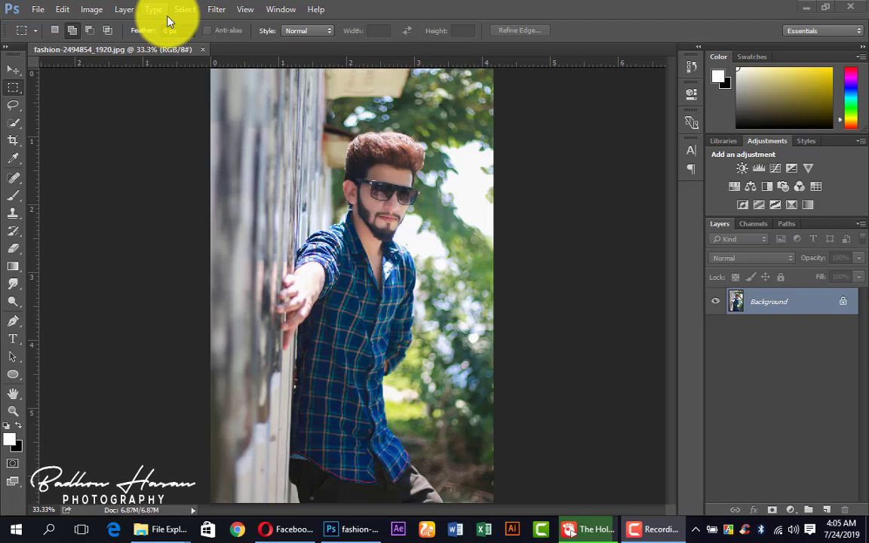
Step: Make two duplicate copies of the Background photo layer
click(790, 317)
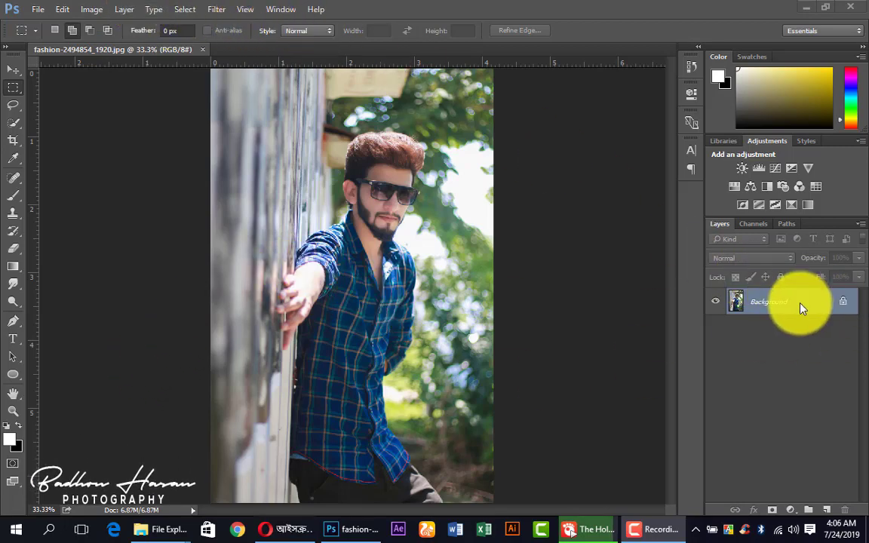
drag(841, 302, 829, 519)
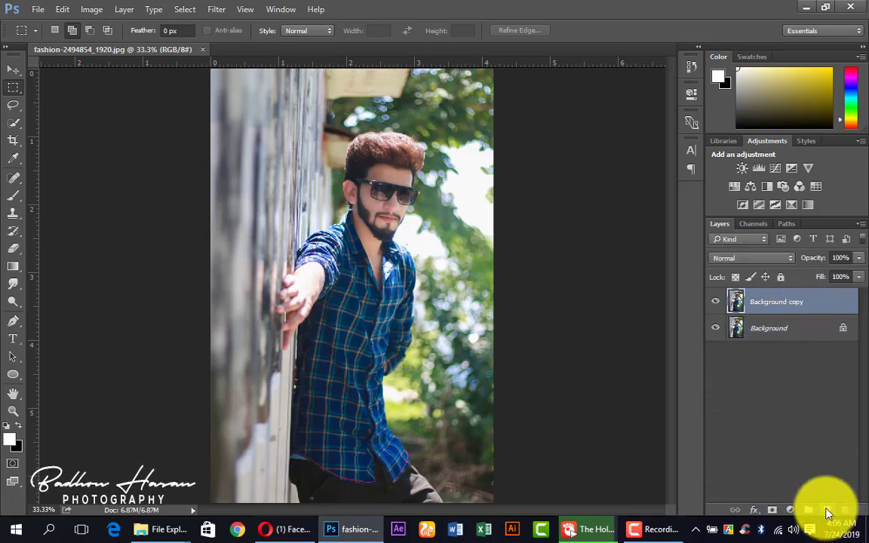
click(649, 528)
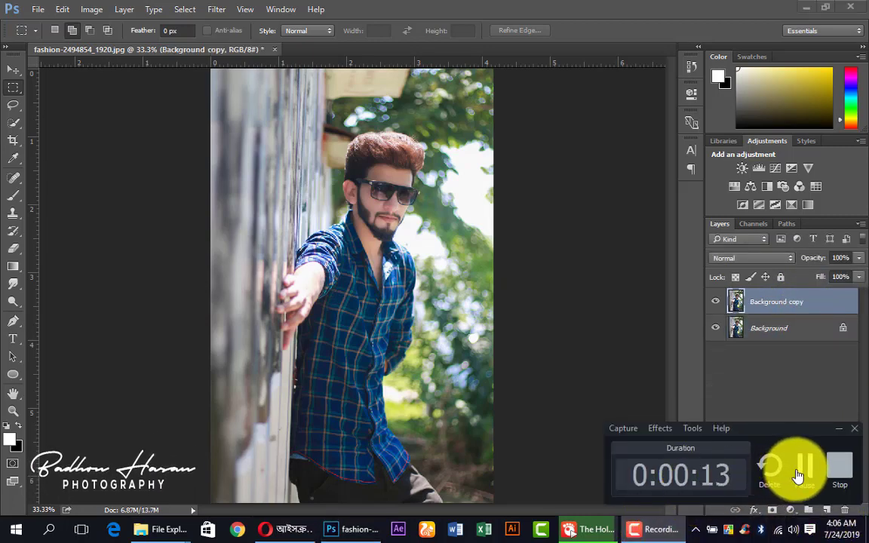
click(272, 151)
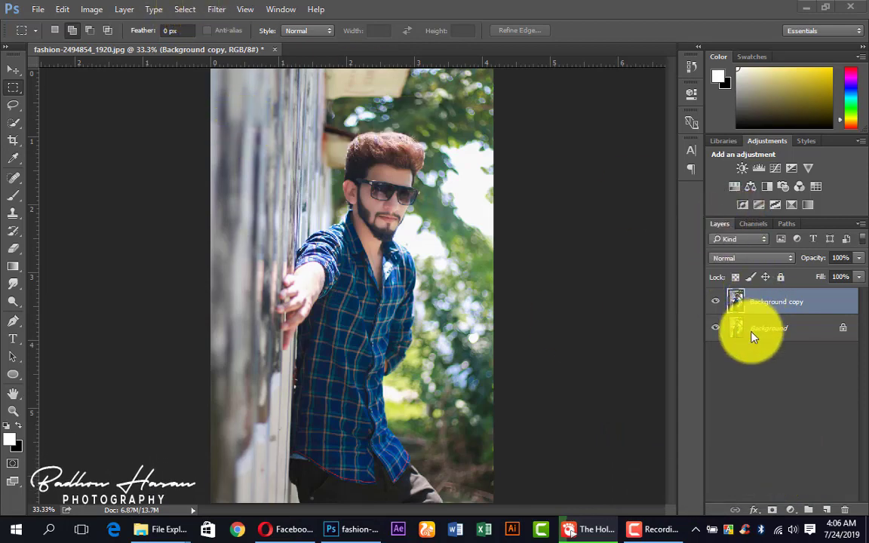
click(762, 315)
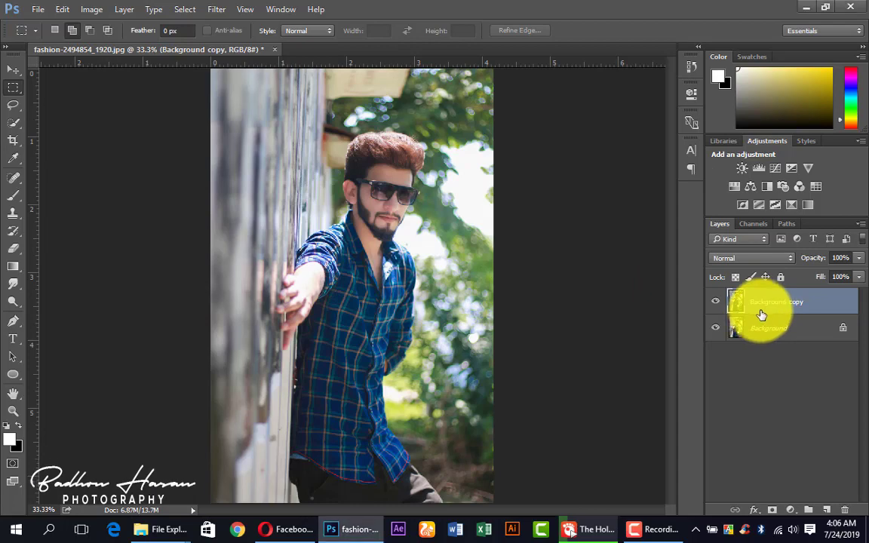
key(ctrl+j)
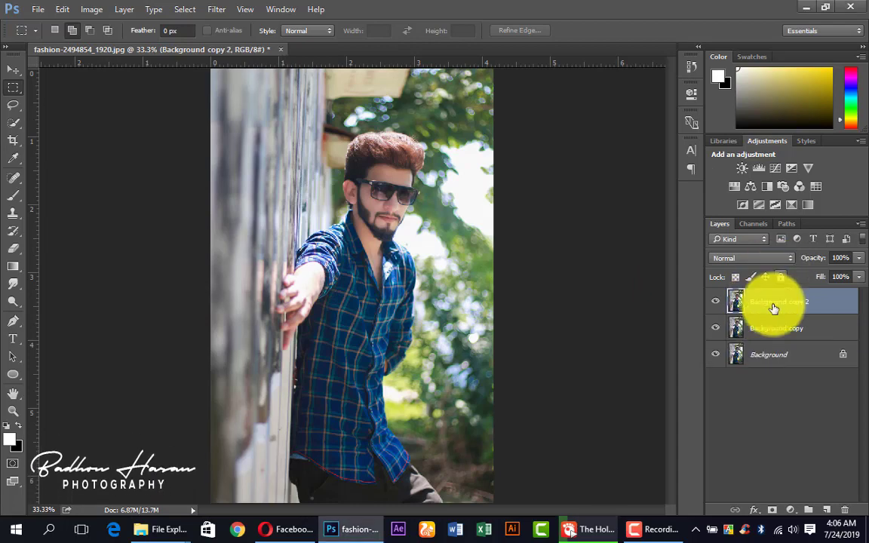
Step: Name the copies S and H, and hide layer S
text(5)
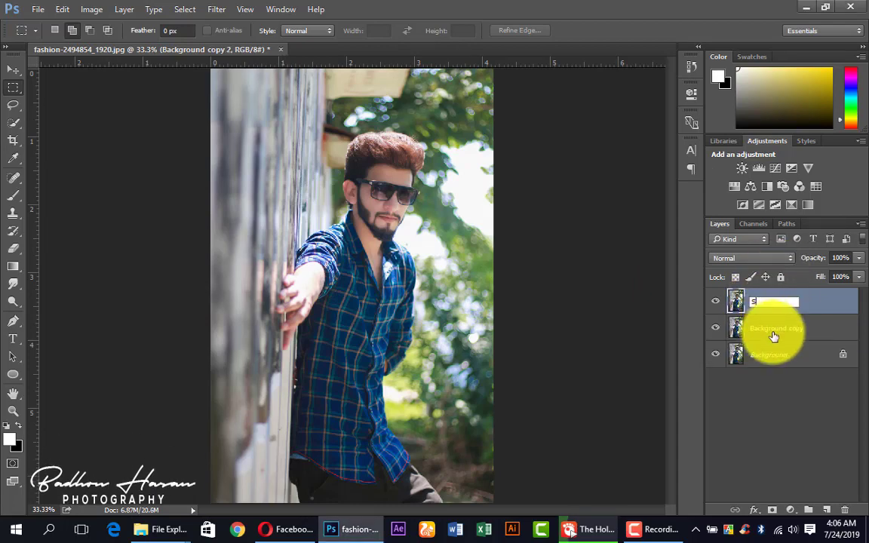
double_click(776, 327)
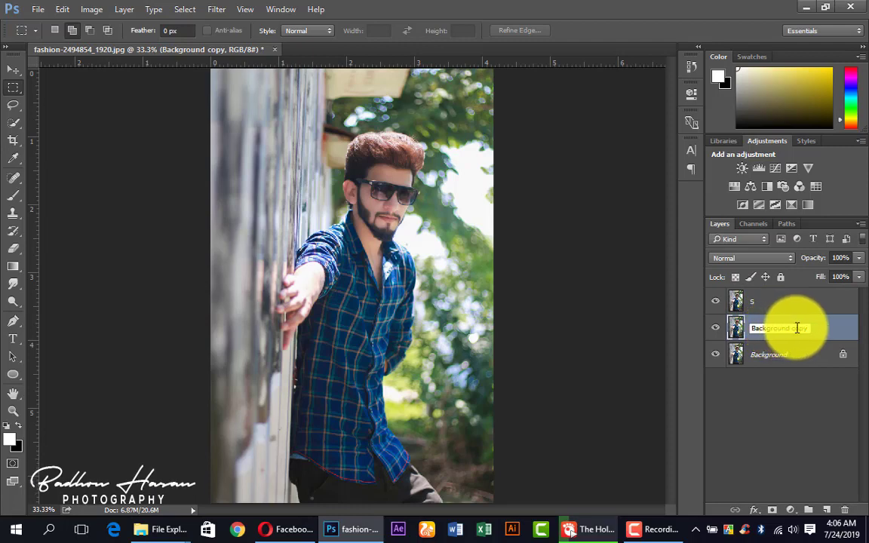
text(H)
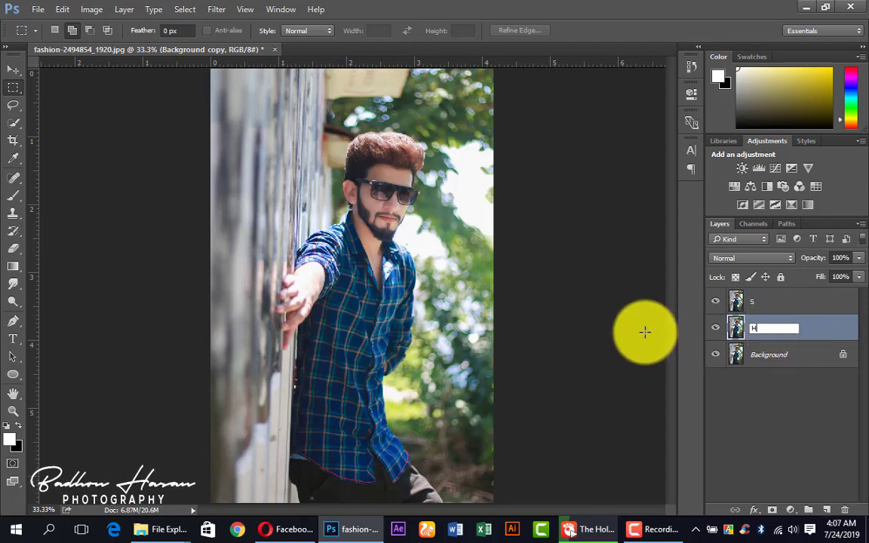
click(715, 301)
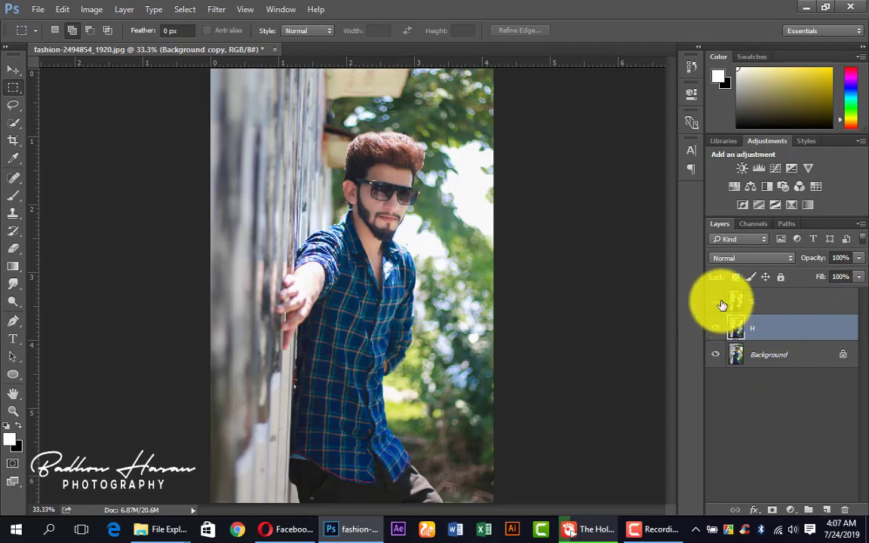
Step: Set layer H to Screen with Underlying Layer Blend If split at 133/201–255
click(738, 258)
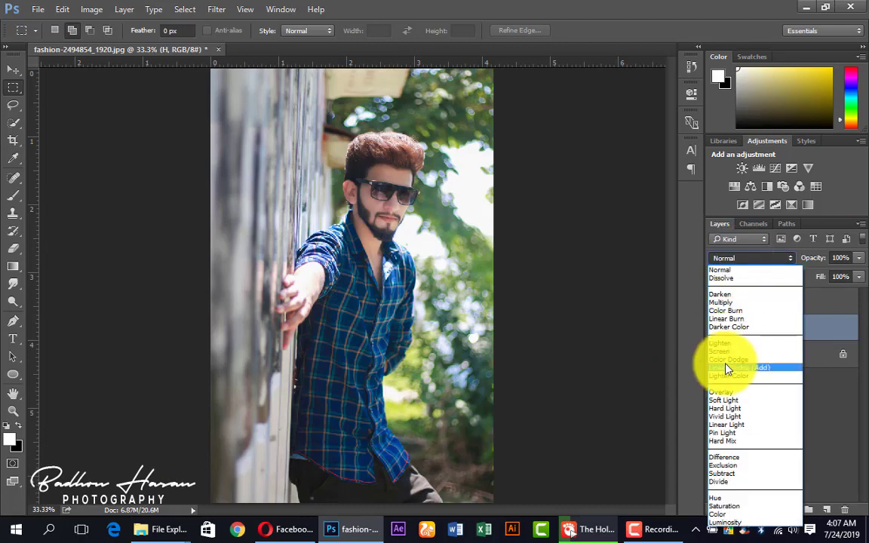
click(726, 352)
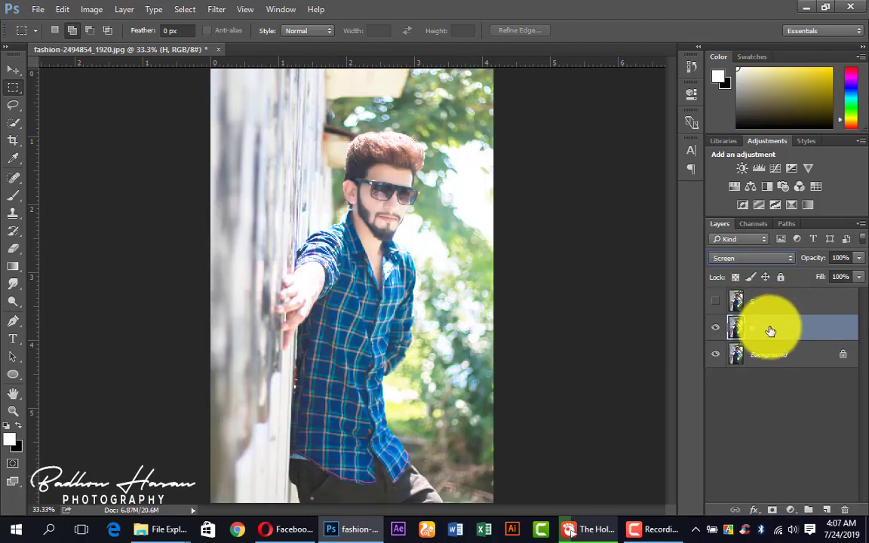
right_click(770, 331)
click(679, 85)
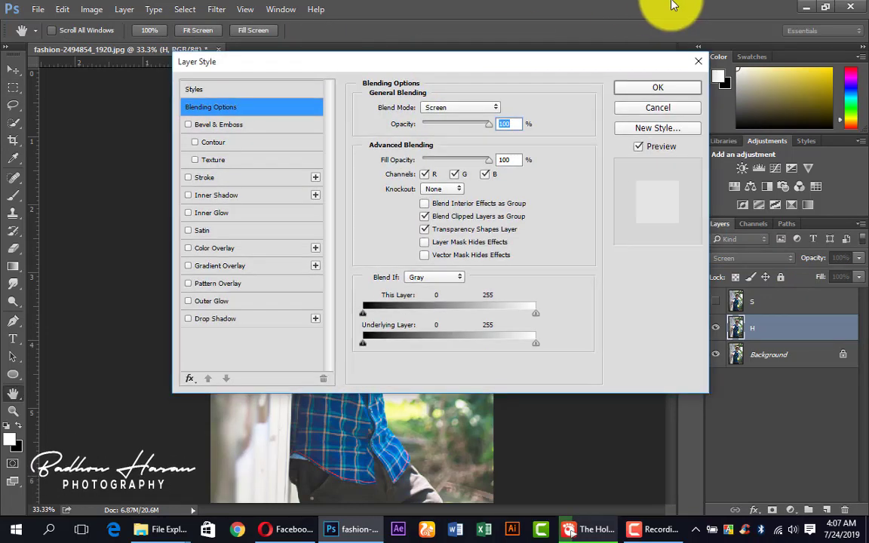
drag(447, 61, 716, 11)
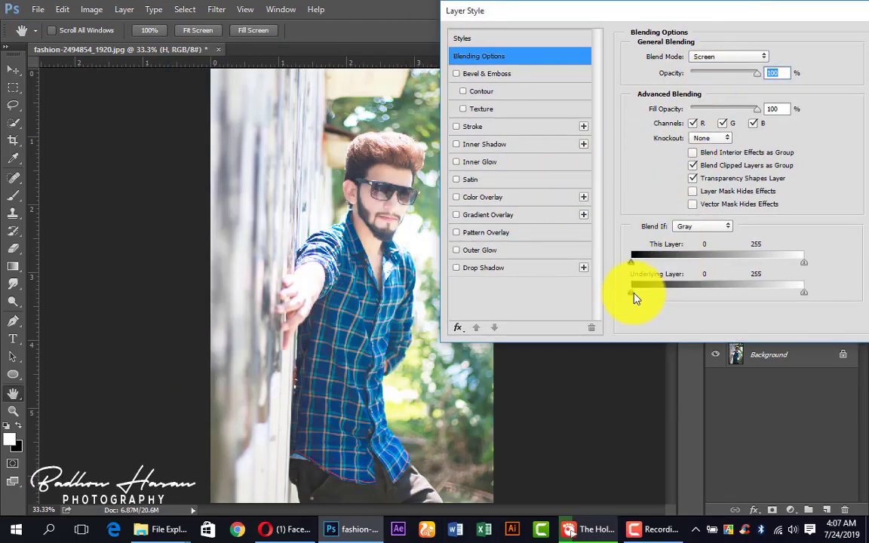
drag(633, 294, 720, 299)
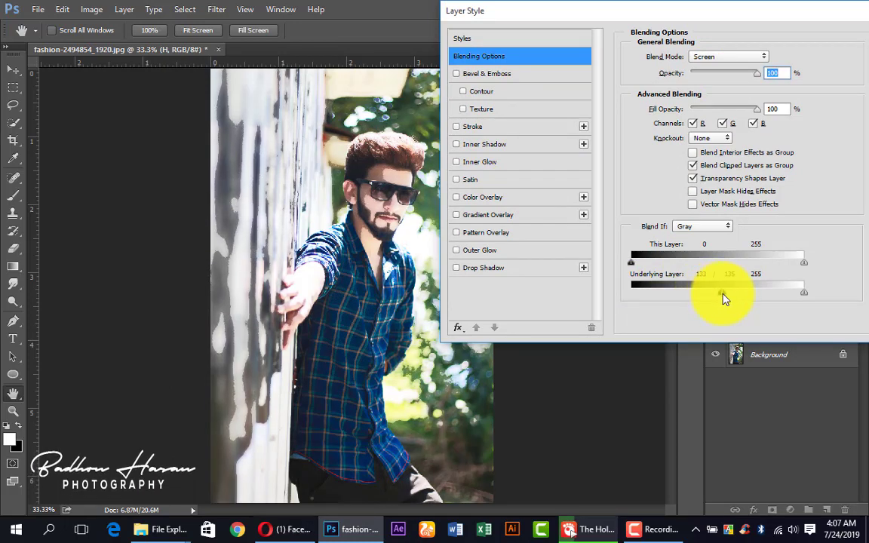
mouse_move(722, 296)
mouse_down()
mouse_move(780, 296)
mouse_move(727, 293)
mouse_move(759, 301)
mouse_up()
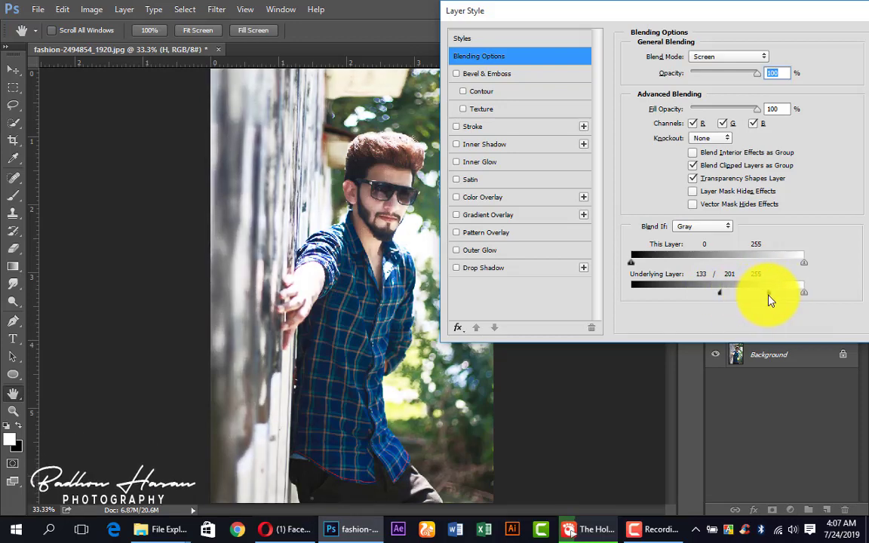
key(Return)
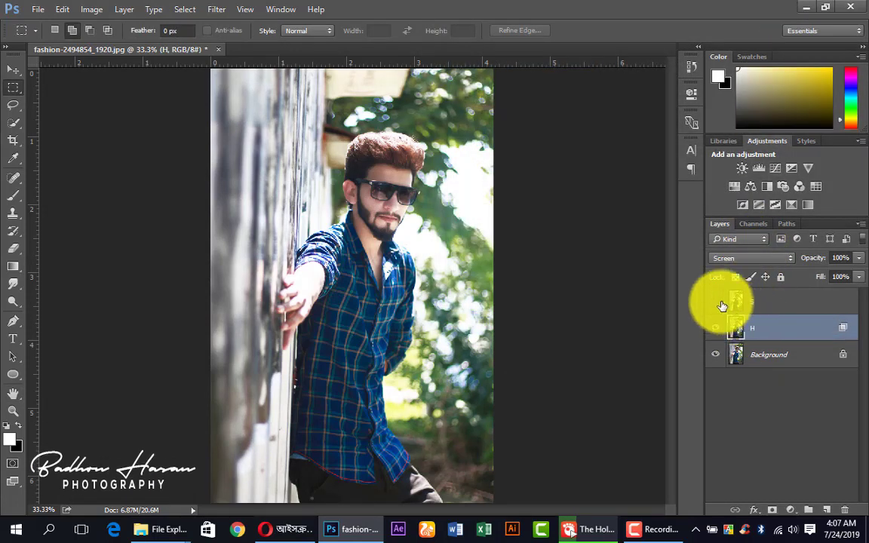
Step: Set layer S to Multiply with Underlying Layer Blend If limited to 0–25/109
click(766, 303)
click(764, 260)
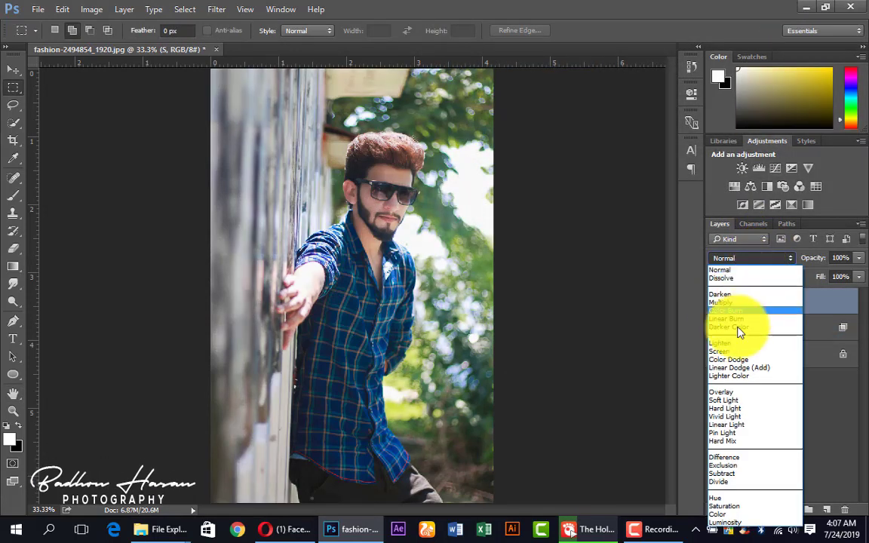
click(758, 303)
right_click(758, 303)
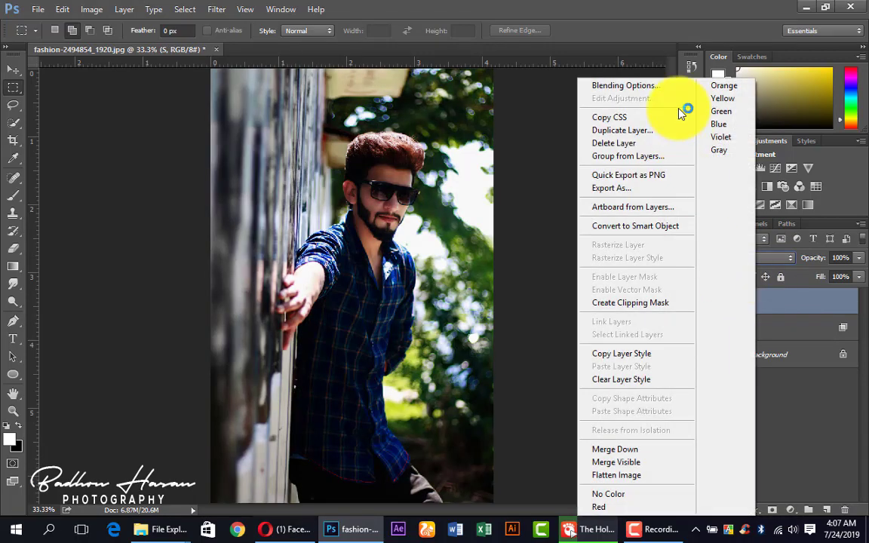
click(679, 89)
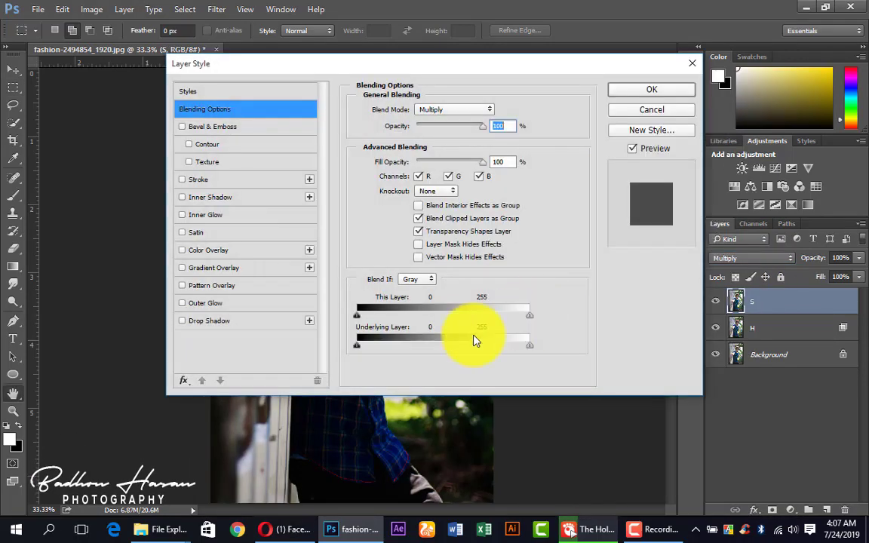
drag(435, 70, 742, 13)
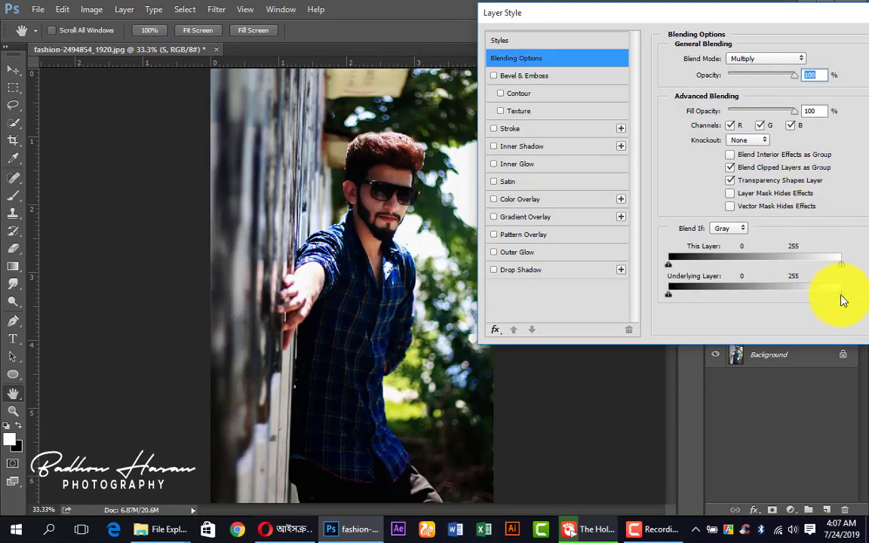
mouse_move(838, 297)
mouse_down()
mouse_move(729, 305)
mouse_move(744, 299)
mouse_up()
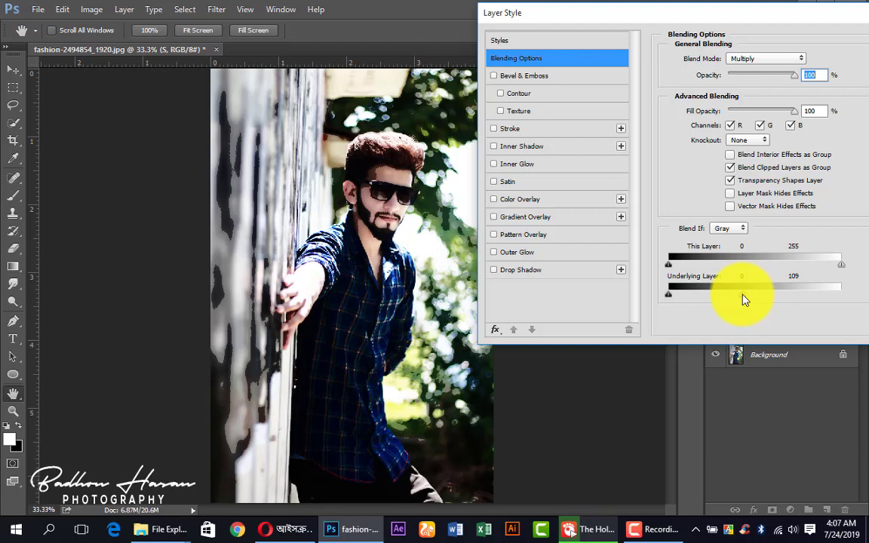
drag(743, 299, 687, 304)
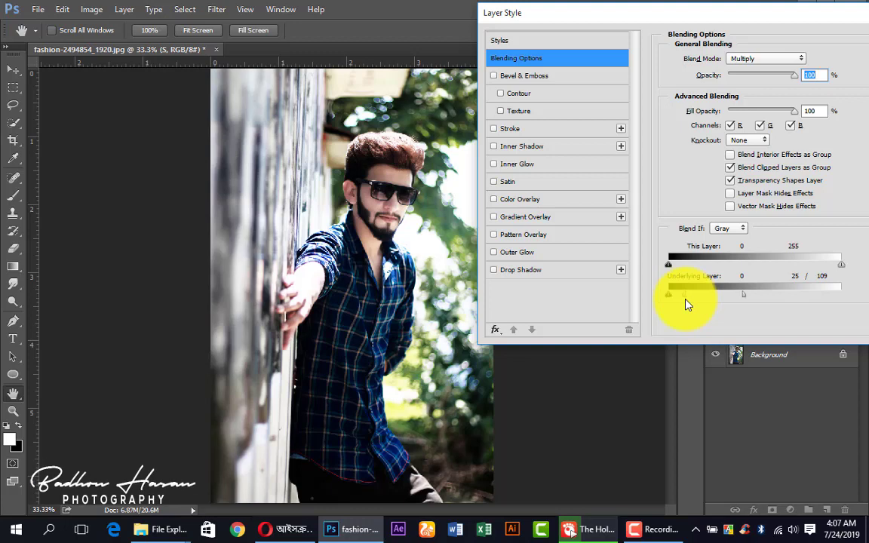
key(Return)
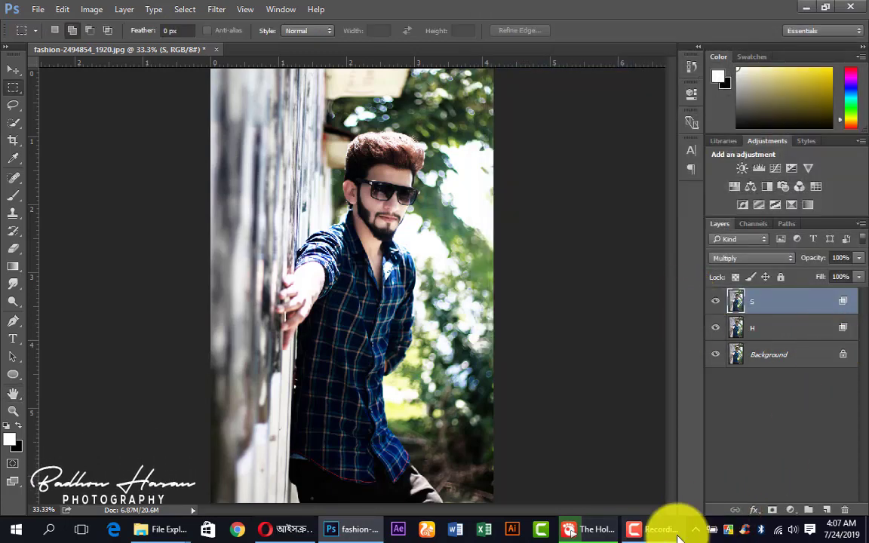
click(678, 537)
Step: Merge S, H and Background, duplicate the result as Layer 1, and launch the Camera Raw Filter
click(802, 464)
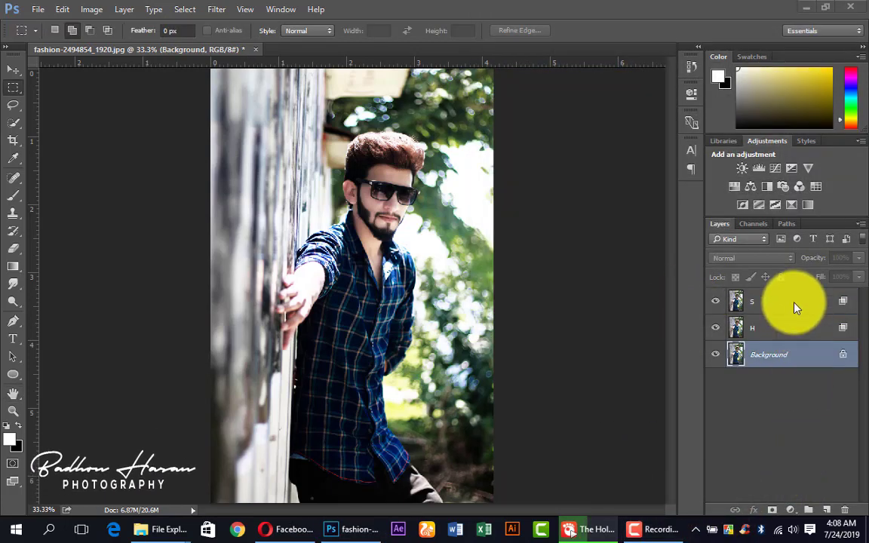
shift+click(794, 304)
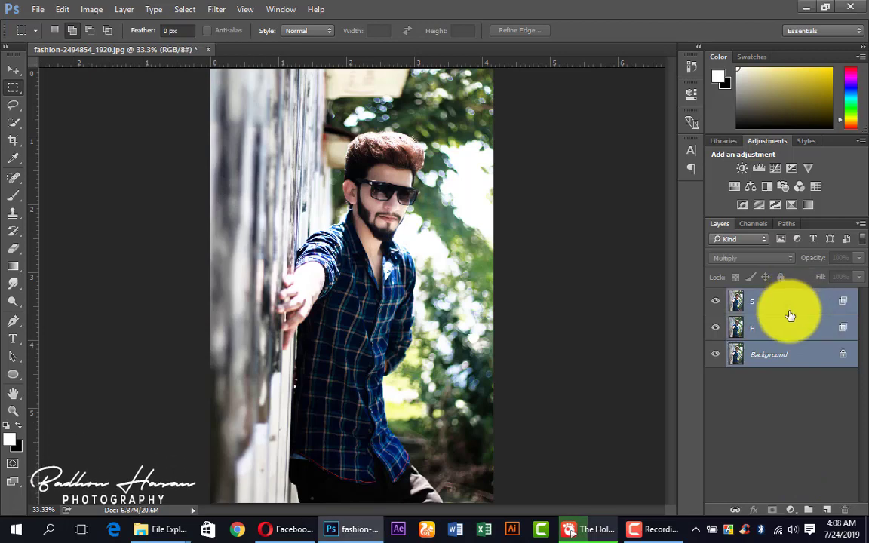
key(ctrl+e)
key(ctrl+j)
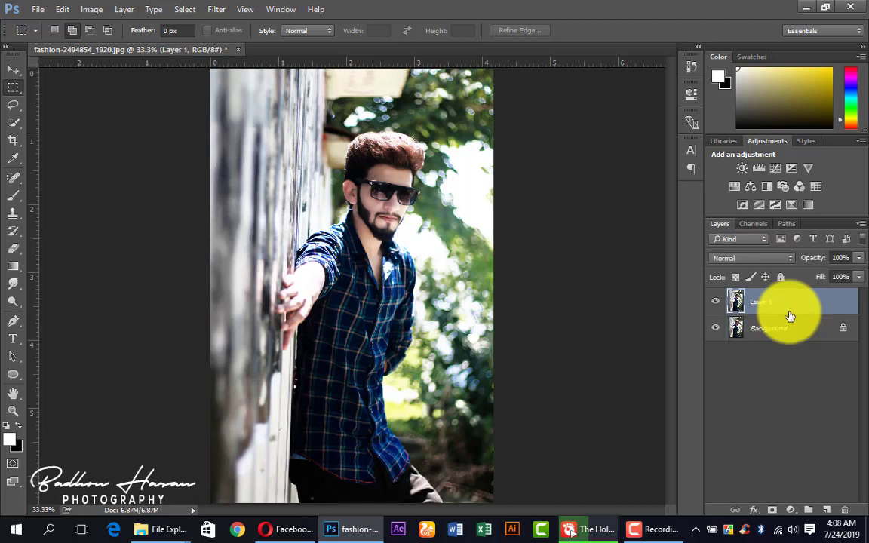
click(217, 9)
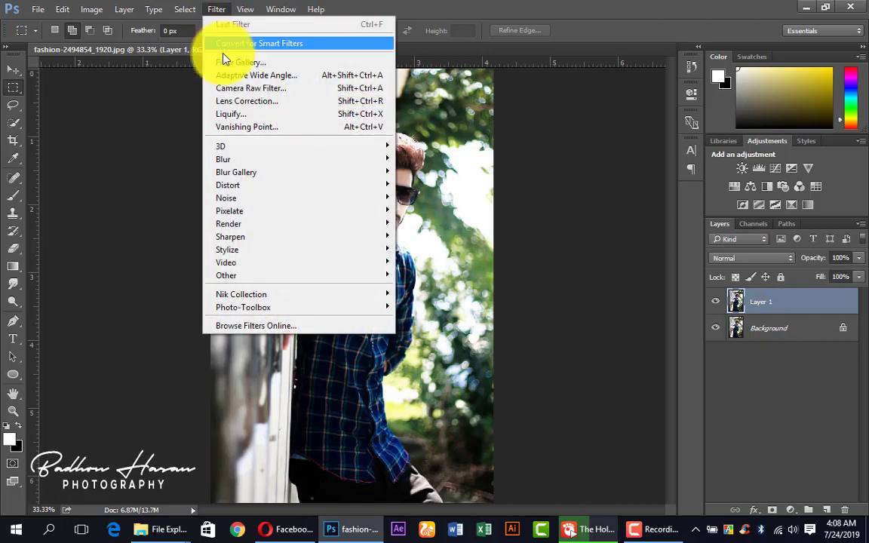
click(226, 88)
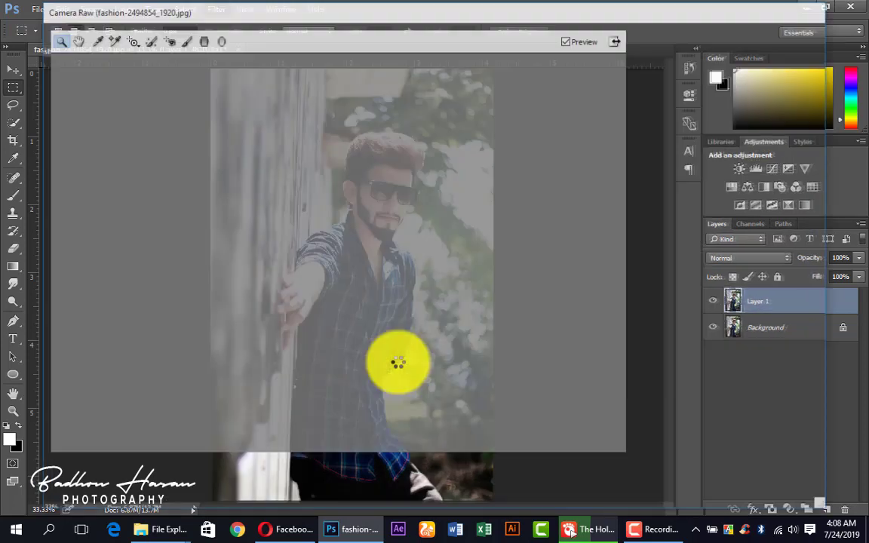
Step: Set Clarity +31, Blacks +58 and Vibrance +85 in Camera Raw
mouse_move(766, 420)
mouse_down()
mouse_move(740, 426)
mouse_move(756, 427)
mouse_up()
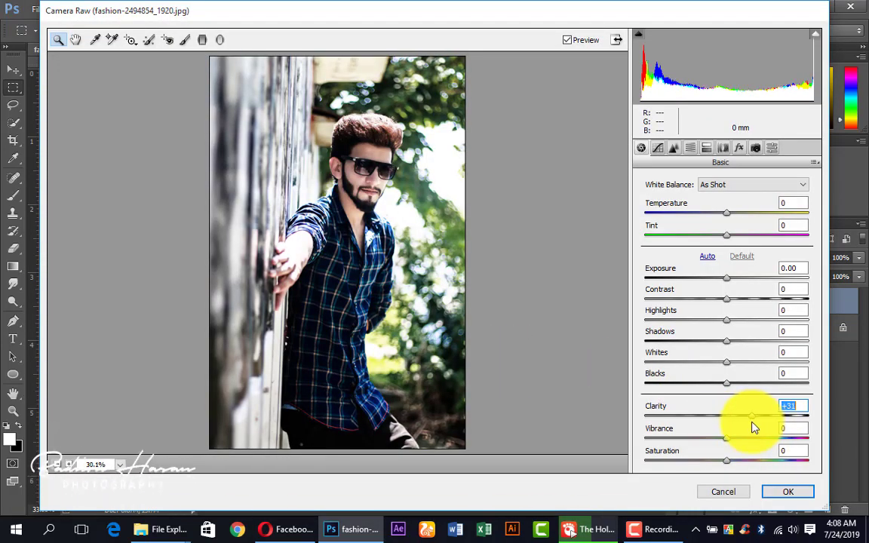
drag(726, 383, 779, 385)
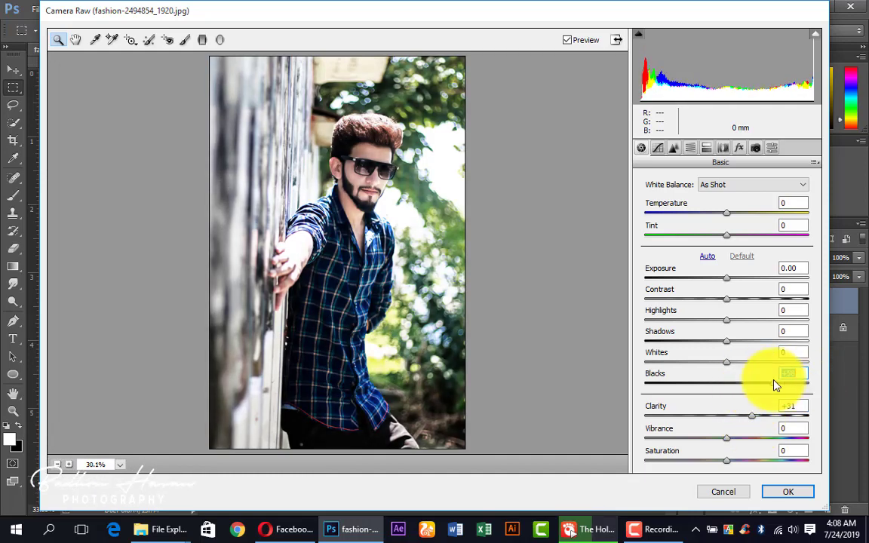
click(750, 438)
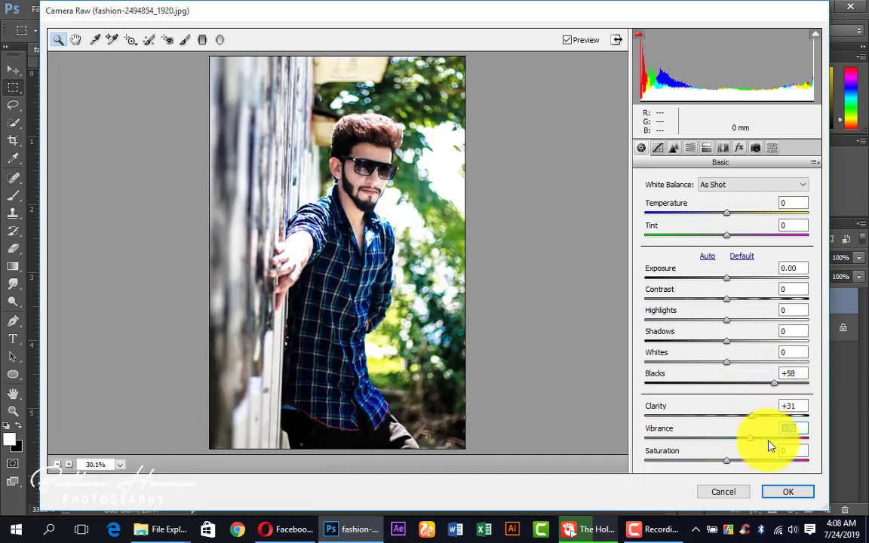
drag(788, 445, 796, 443)
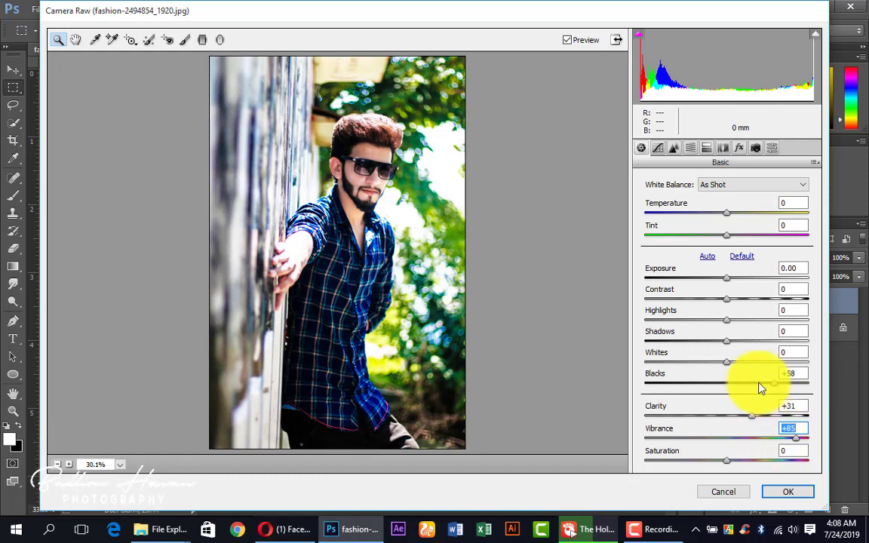
Step: Set Whites and Highlights to -100, Shadows +48 and Contrast +25
drag(729, 367, 641, 369)
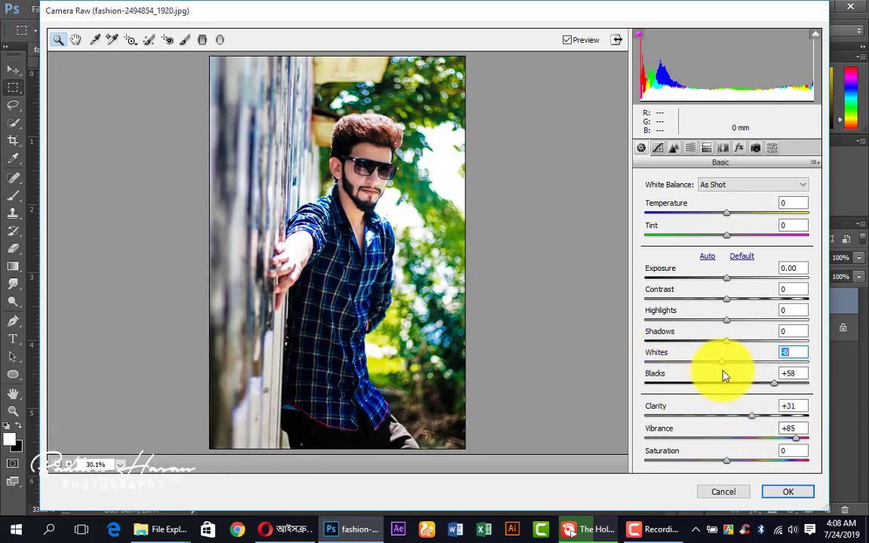
drag(723, 373, 630, 381)
drag(727, 320, 654, 322)
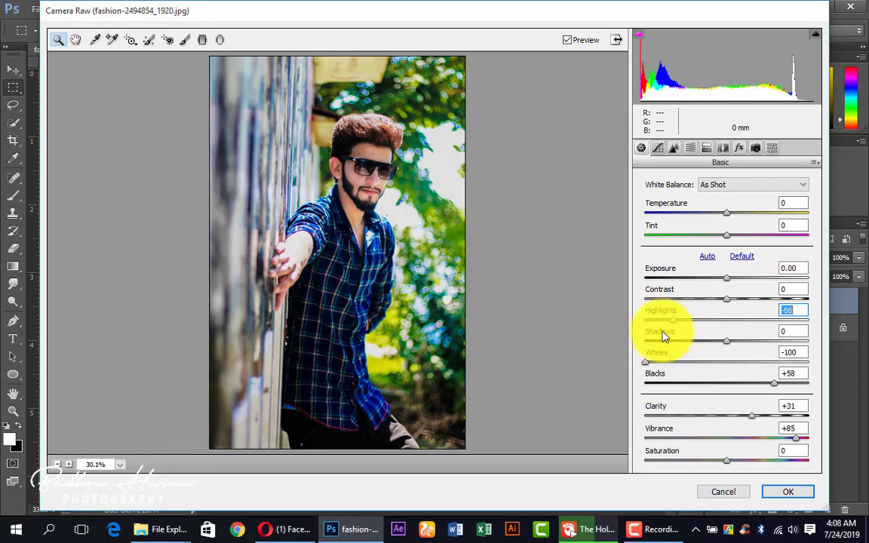
drag(653, 320, 641, 321)
mouse_move(762, 347)
mouse_down()
mouse_move(752, 351)
mouse_move(766, 353)
mouse_up()
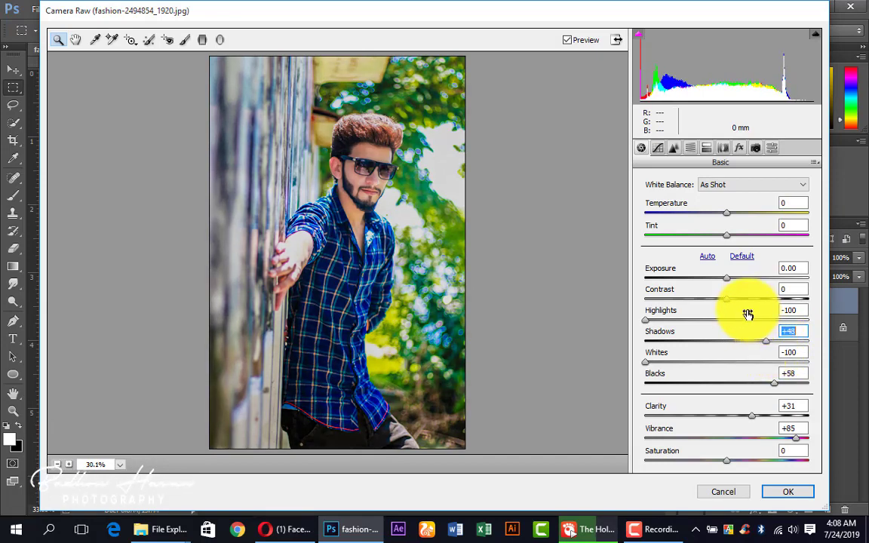
drag(744, 299, 746, 302)
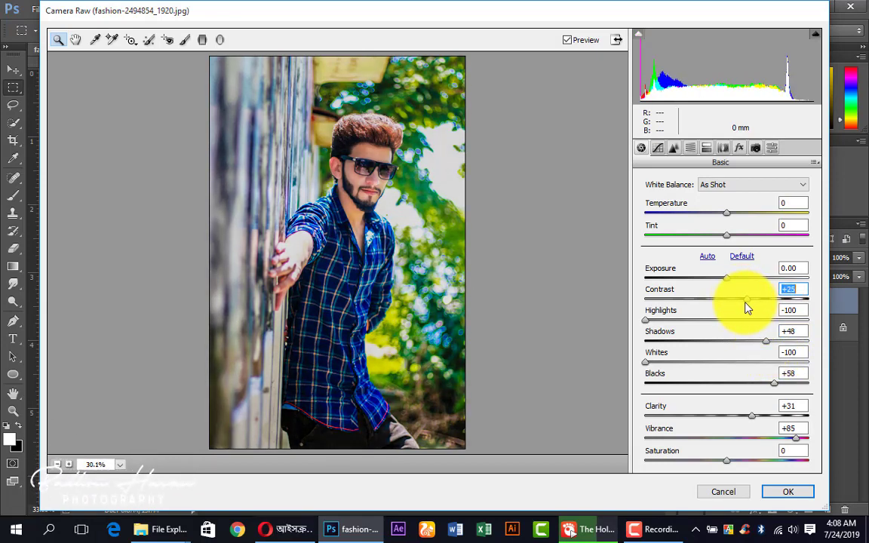
Step: Set HSL hues to Reds +12, Oranges +7, Yellows -23, Greens -93, Aquas -100
click(674, 148)
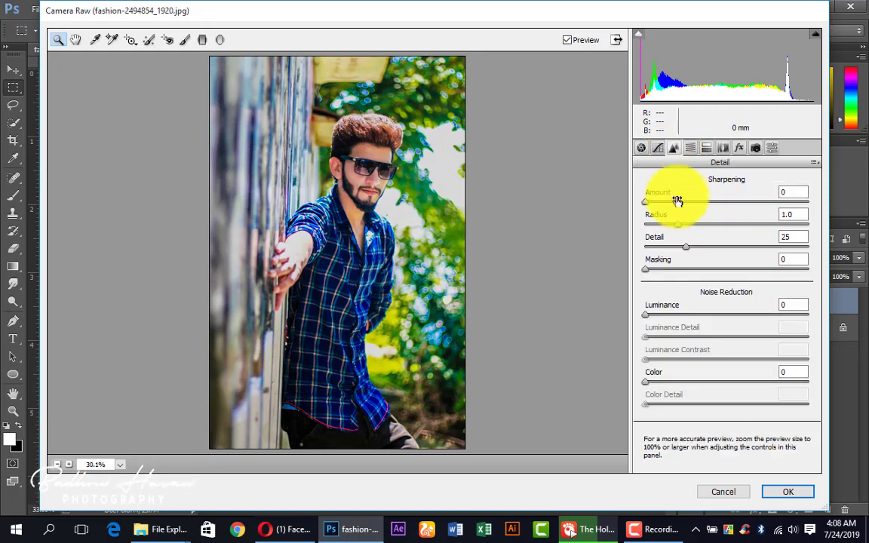
click(689, 147)
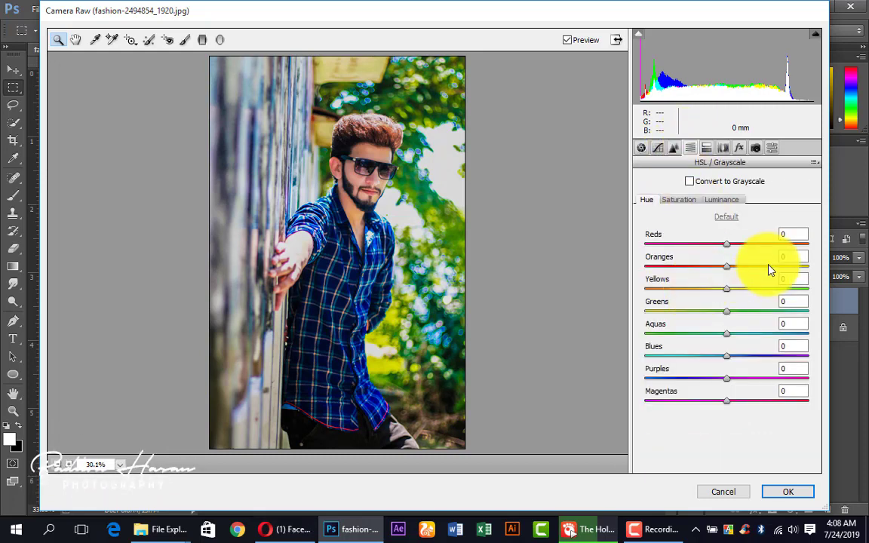
click(733, 267)
click(737, 244)
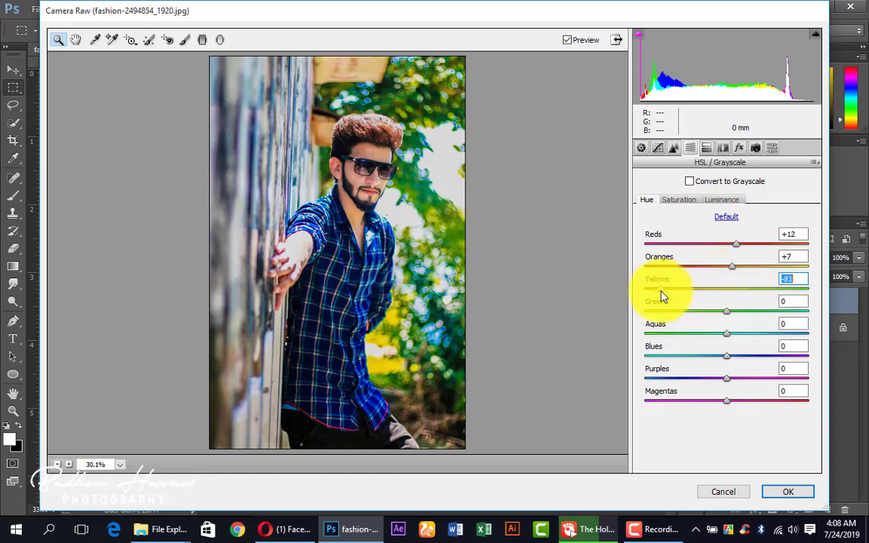
mouse_move(661, 292)
mouse_down()
mouse_move(656, 298)
mouse_move(810, 303)
mouse_up()
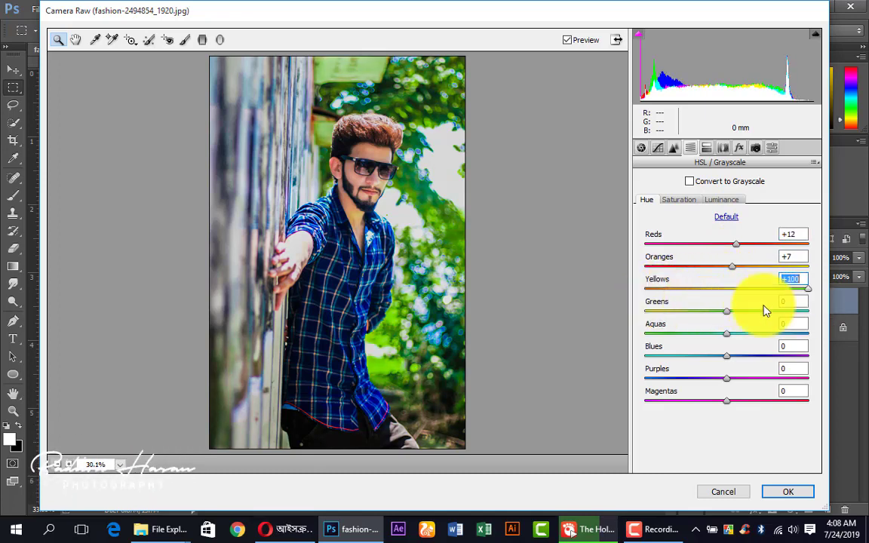
mouse_move(809, 289)
mouse_down()
mouse_move(708, 317)
mouse_move(642, 317)
mouse_up()
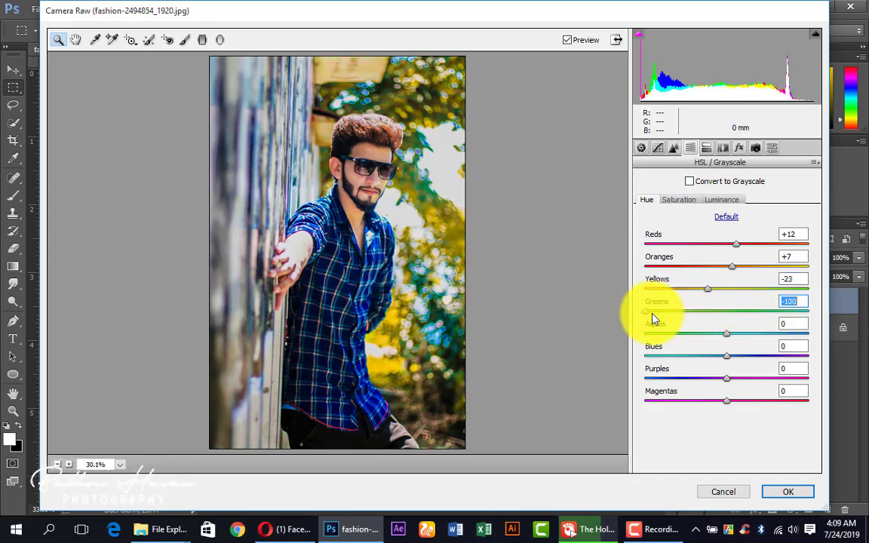
drag(645, 334, 639, 344)
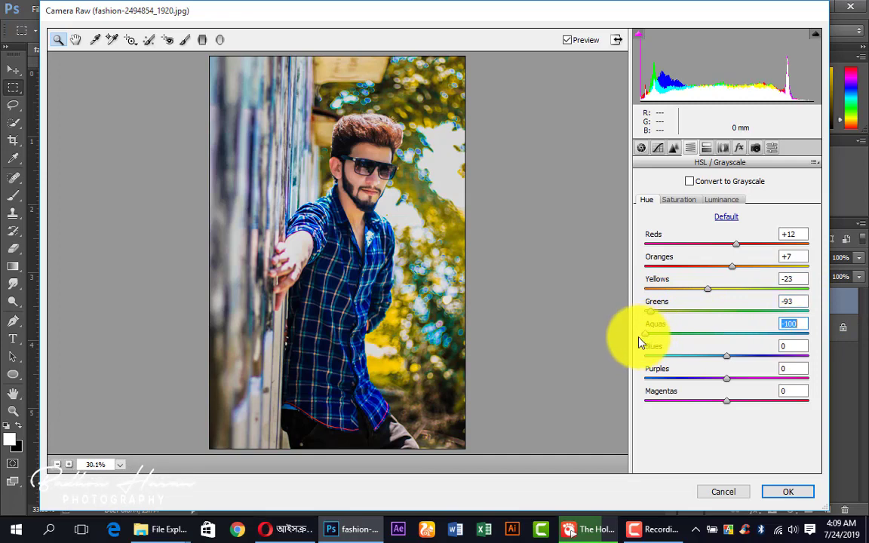
click(707, 149)
Step: Set calibration Red Primary hue +44, saturation -66, Green hue -73, Blue hue -100, and apply
click(741, 149)
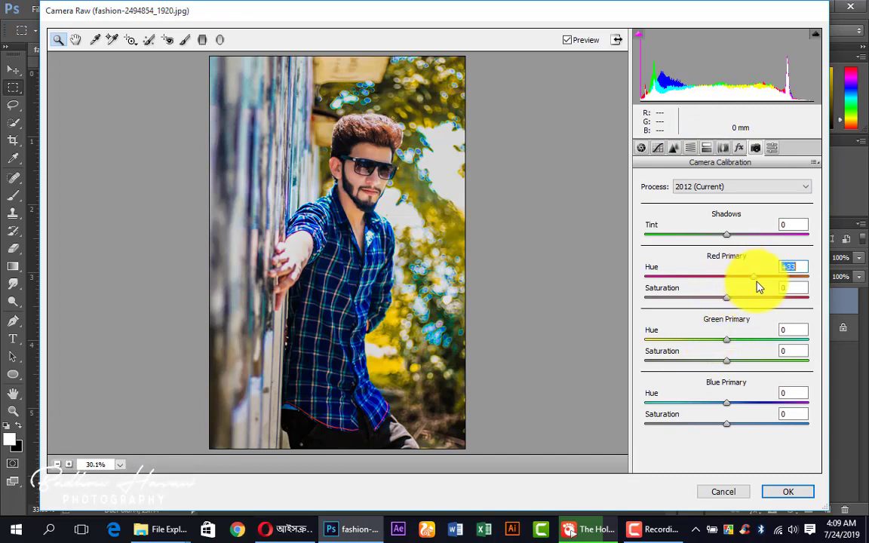
drag(764, 292, 698, 304)
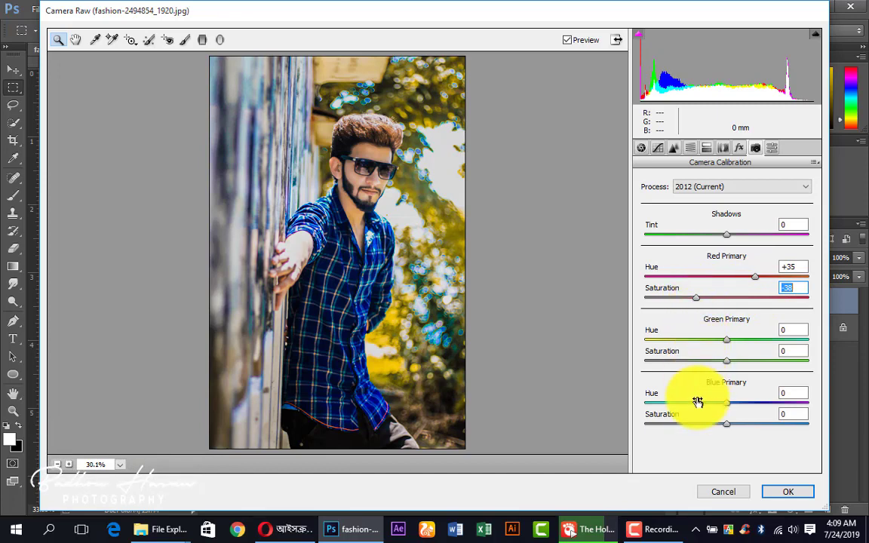
drag(702, 407, 624, 415)
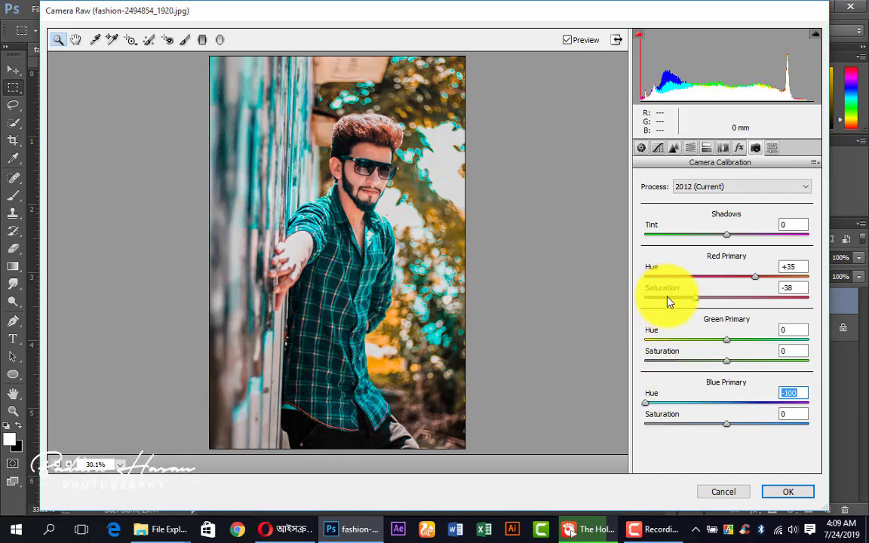
drag(668, 302, 673, 302)
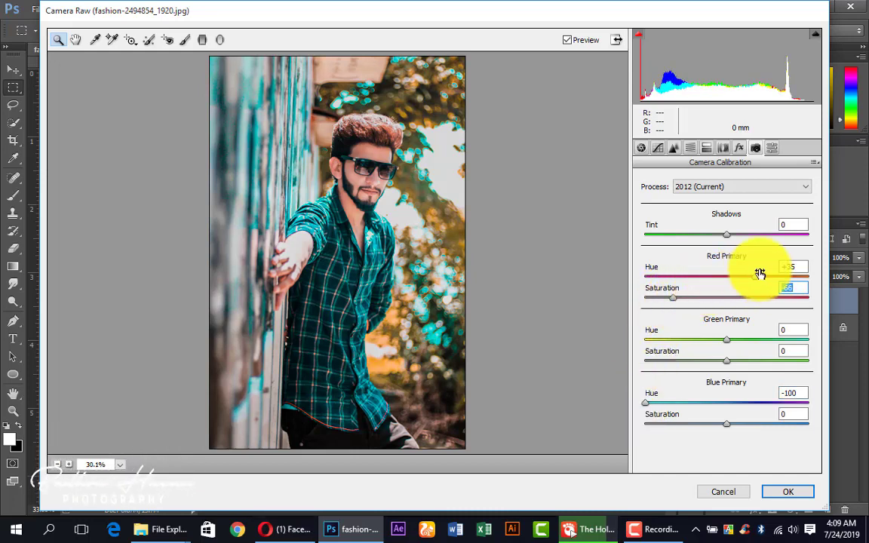
drag(760, 273, 763, 276)
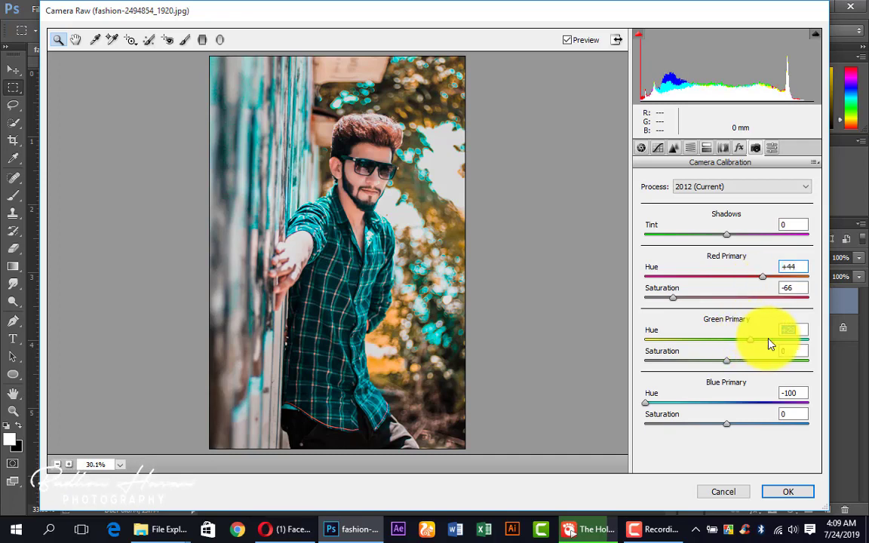
mouse_move(780, 345)
mouse_down()
mouse_move(660, 355)
mouse_move(793, 353)
mouse_move(676, 356)
mouse_up()
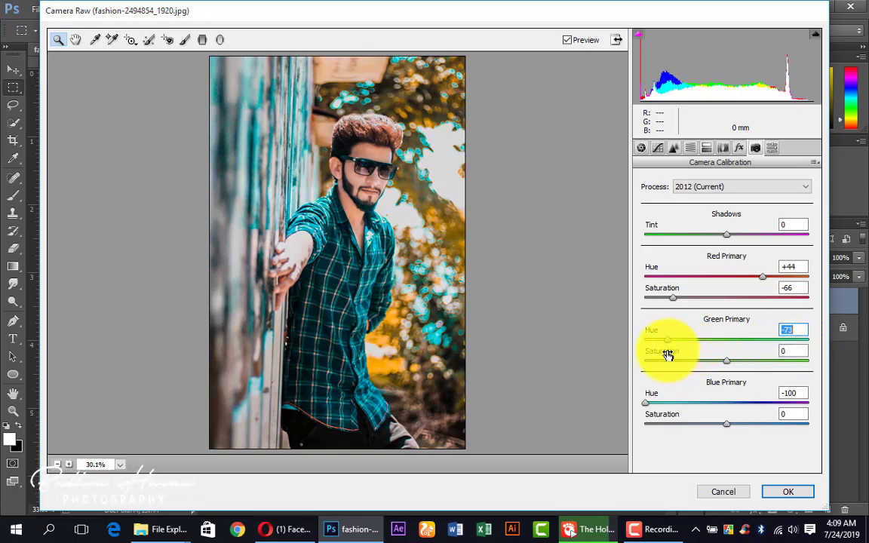
click(770, 495)
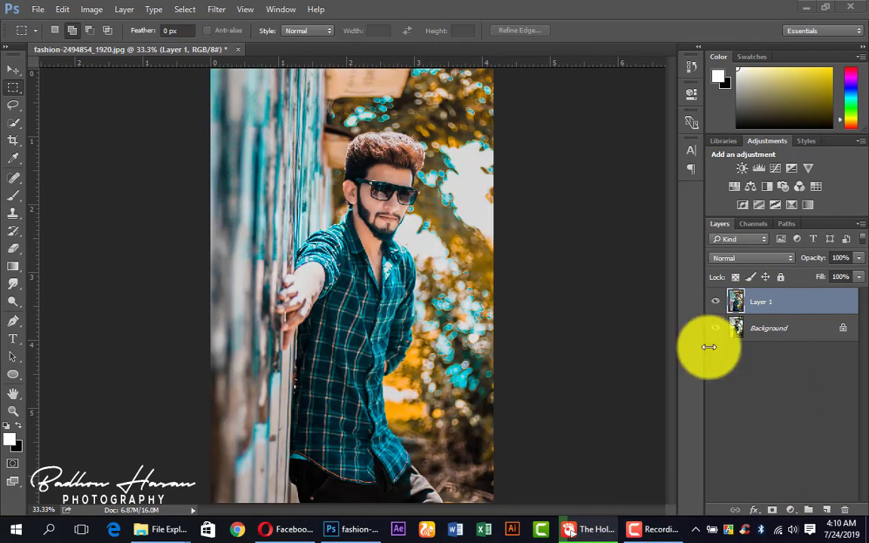
Step: Add a Levels adjustment layer with black input 23 and midtones about 1.10
click(658, 528)
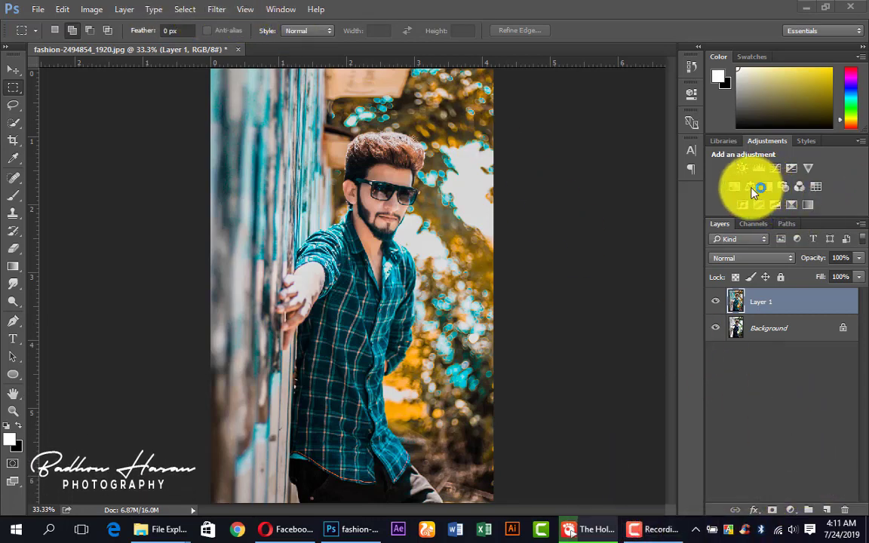
click(790, 510)
click(769, 277)
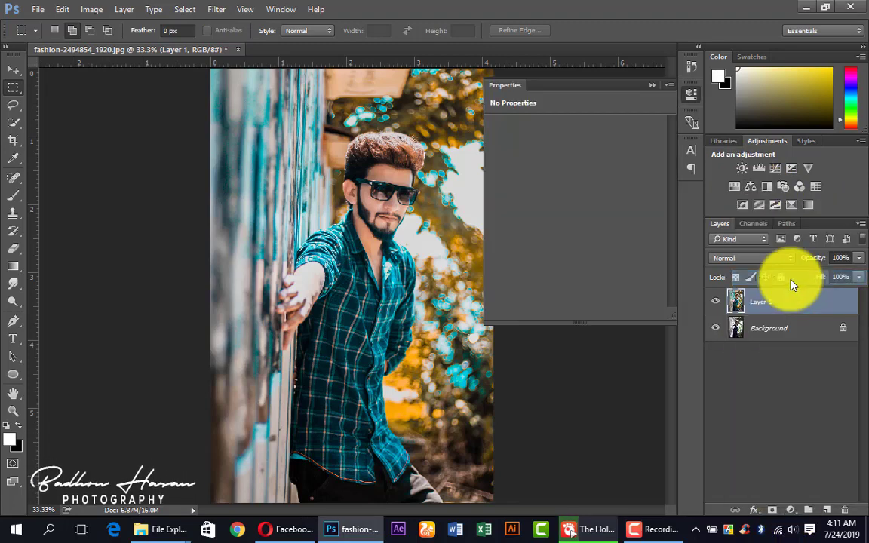
drag(510, 221, 522, 222)
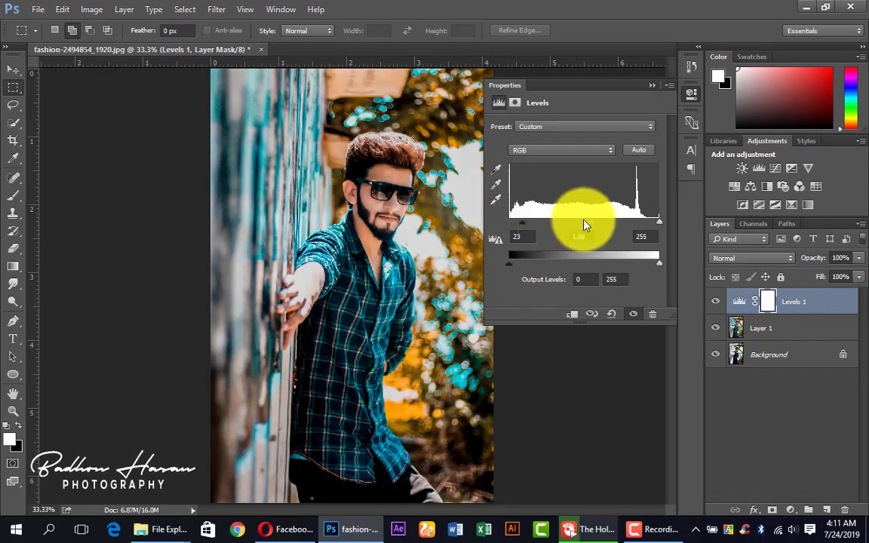
drag(590, 222, 587, 225)
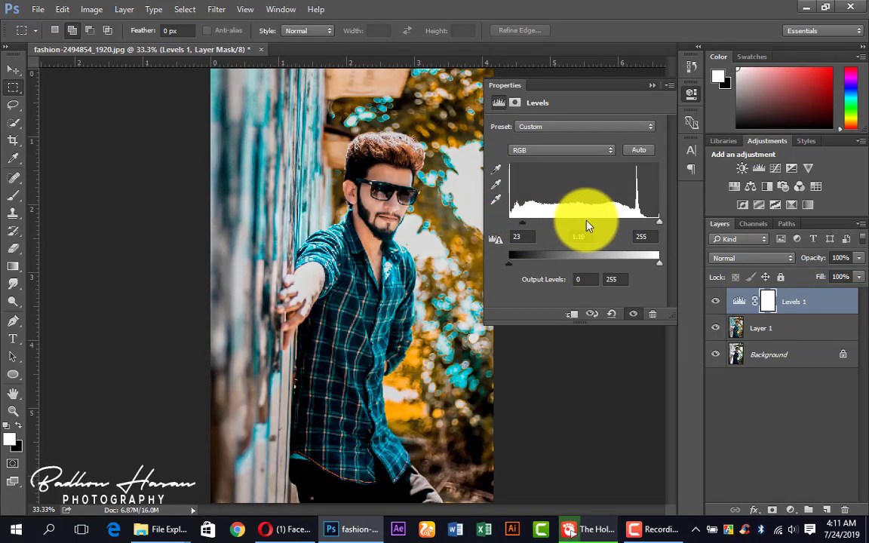
click(660, 114)
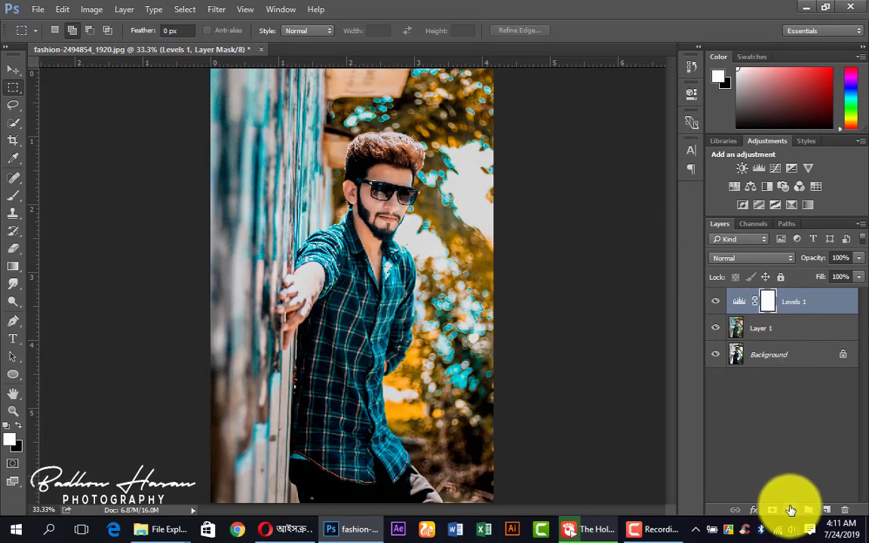
Step: Add a Curves layer with midtone and highlight points and a raised black point for matte shadows
click(791, 511)
click(798, 294)
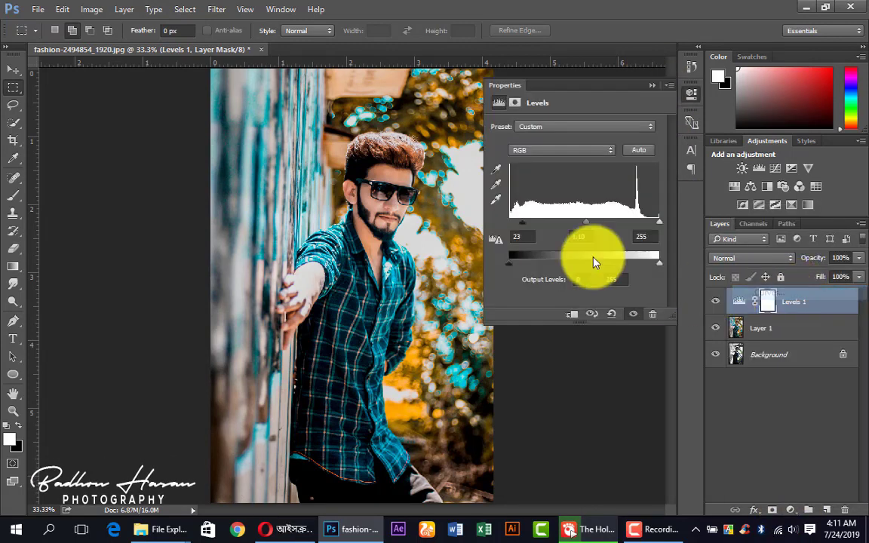
click(553, 263)
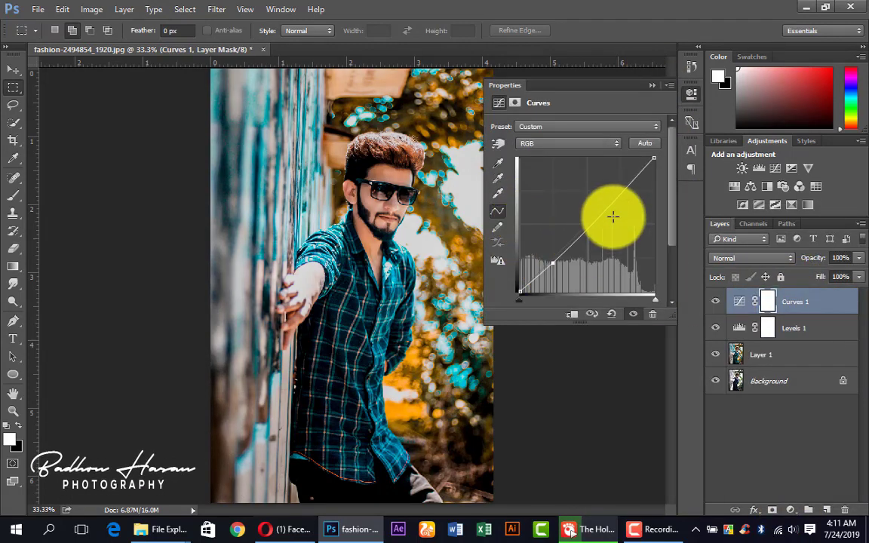
drag(612, 214, 588, 226)
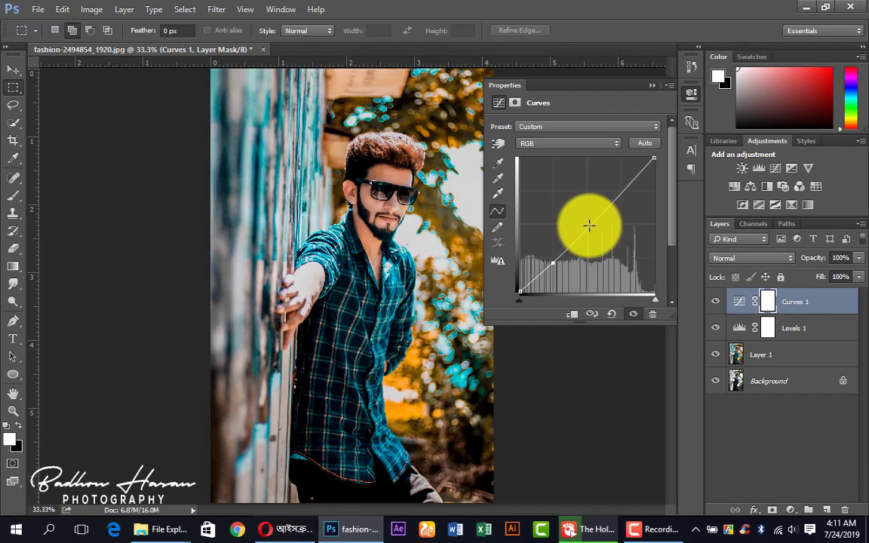
click(620, 191)
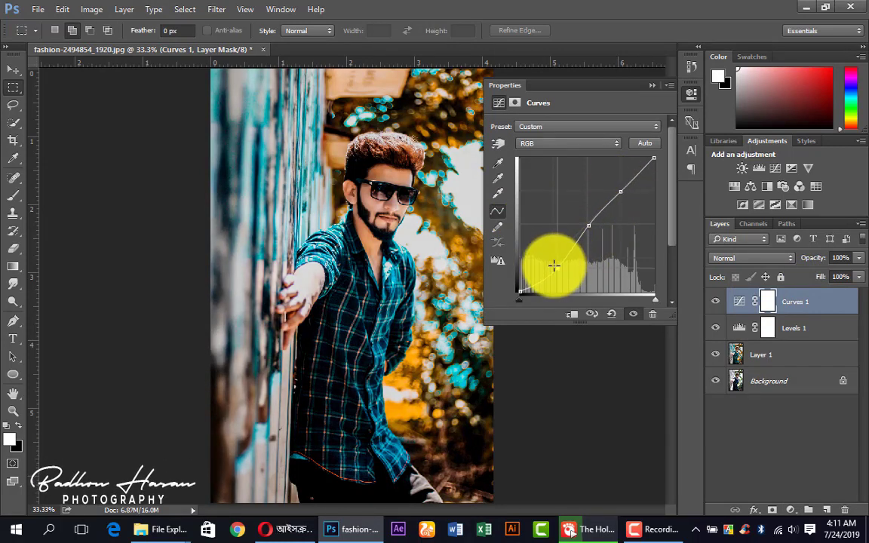
drag(556, 266, 550, 261)
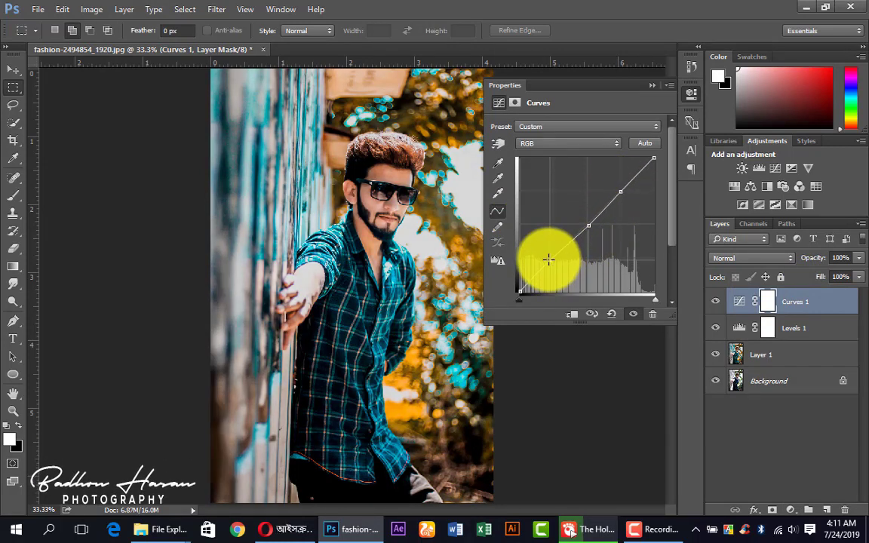
click(586, 224)
drag(619, 192, 617, 187)
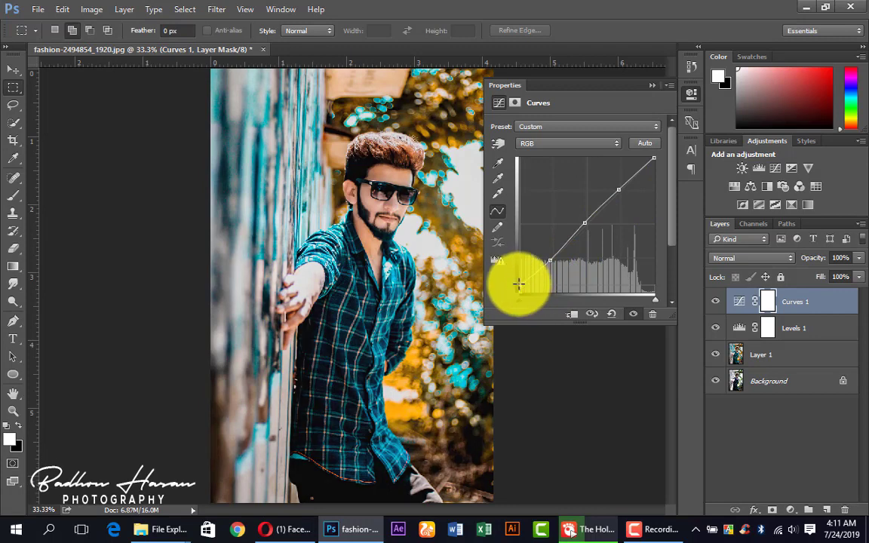
drag(519, 285, 517, 273)
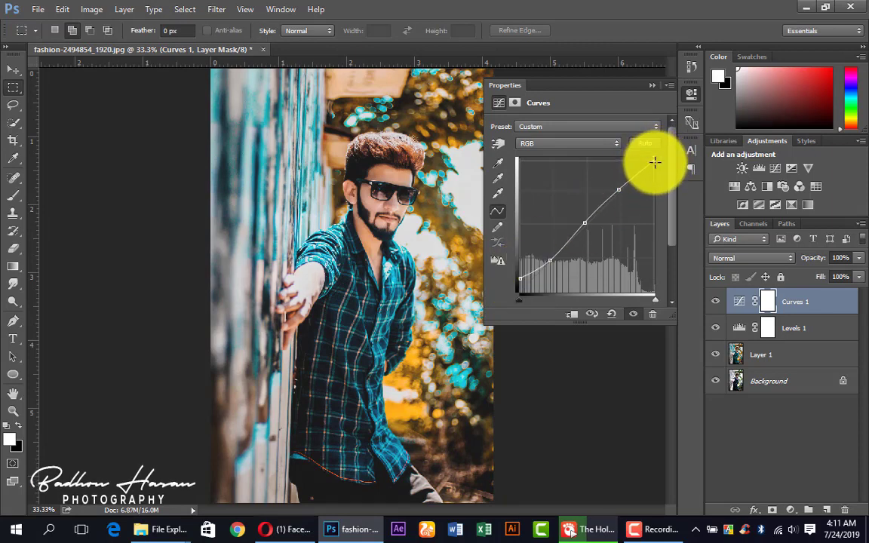
Step: Group Curves 1, Levels 1 and Layer 1 into Group 1 and stamp visible as Layer 2
click(652, 85)
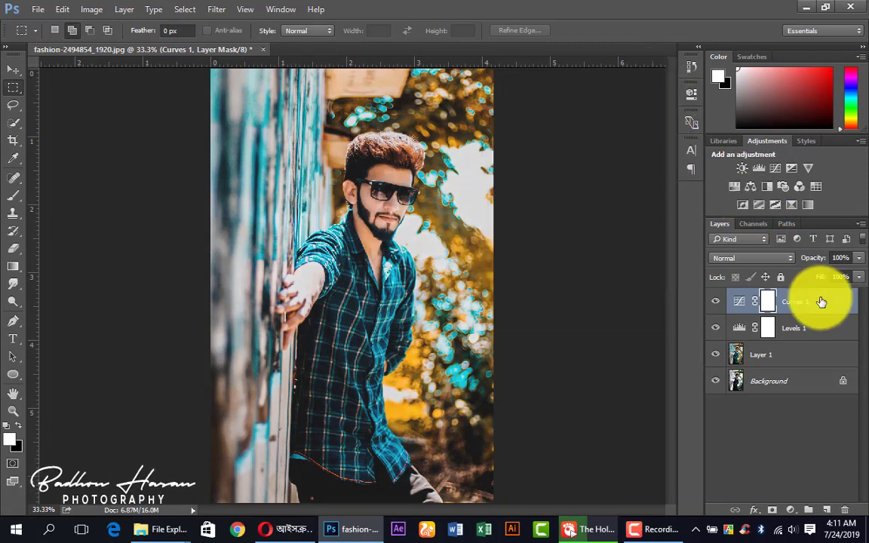
shift+click(795, 356)
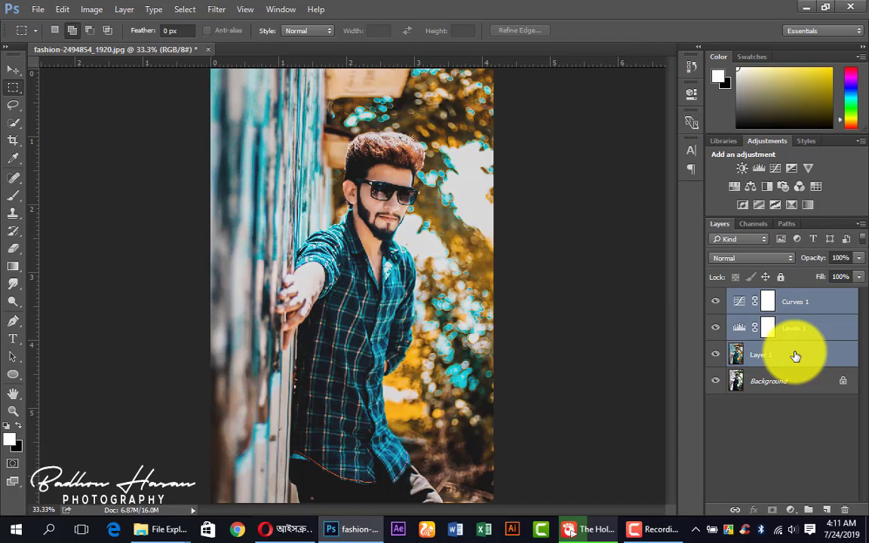
key(ctrl+g)
key(ctrl+shift+alt+e)
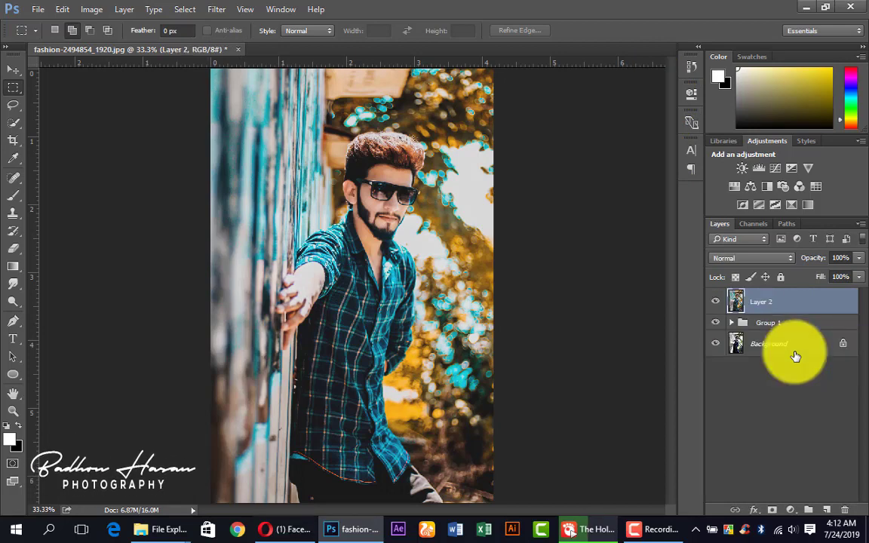
click(660, 529)
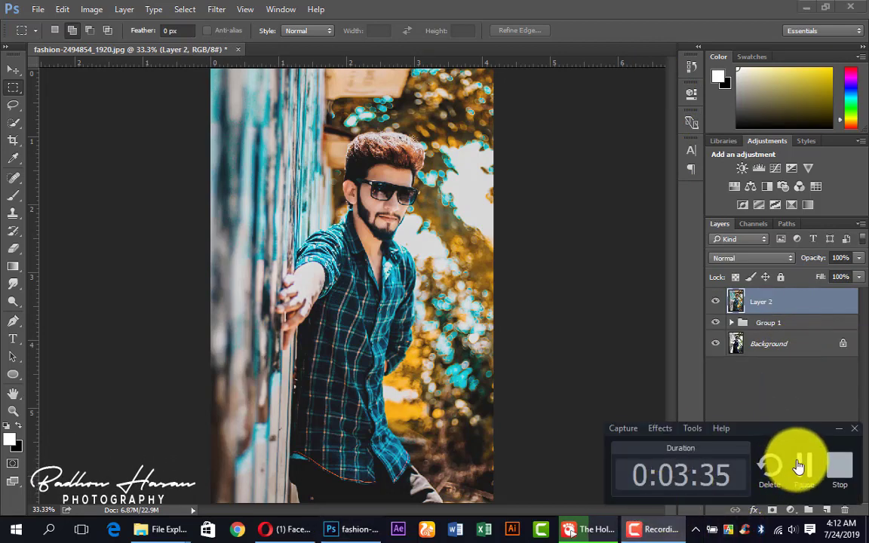
click(802, 464)
Step: Zoom in to inspect the man's face, then zoom back out to the whole photo
click(390, 191)
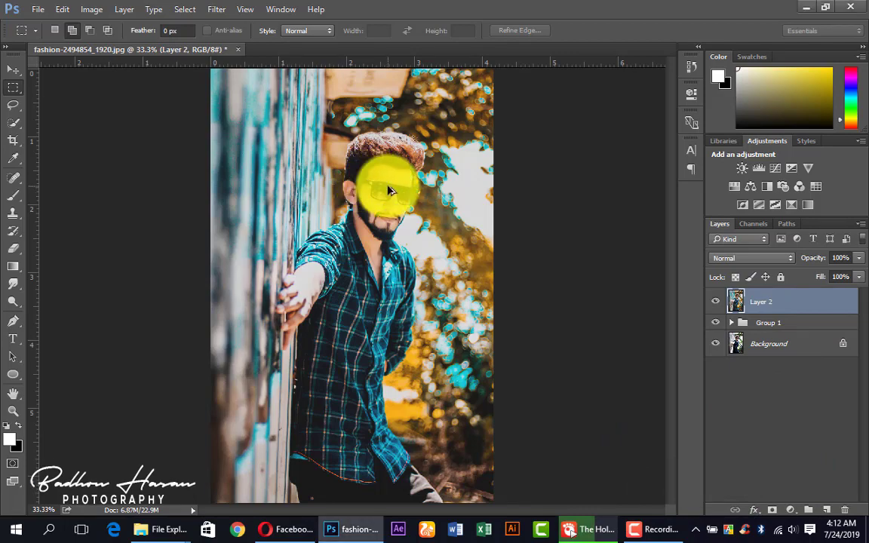
click(387, 186)
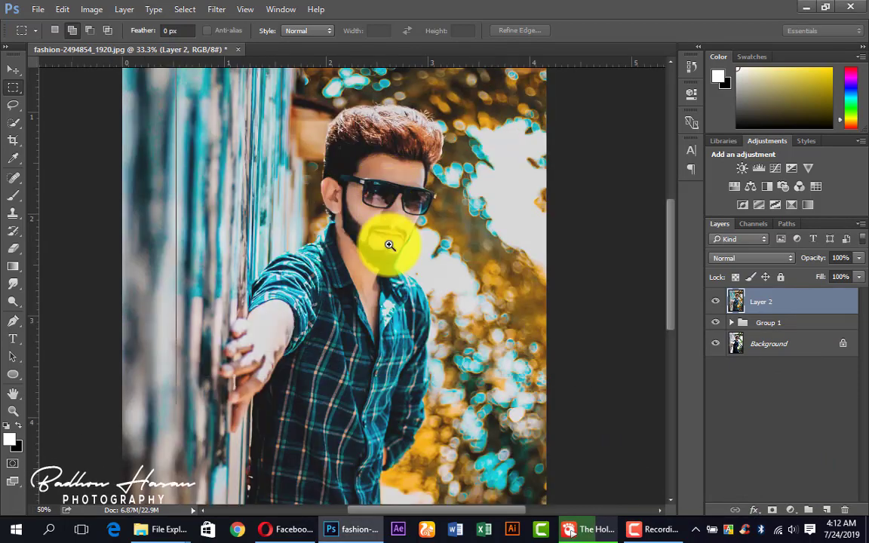
click(387, 242)
click(383, 150)
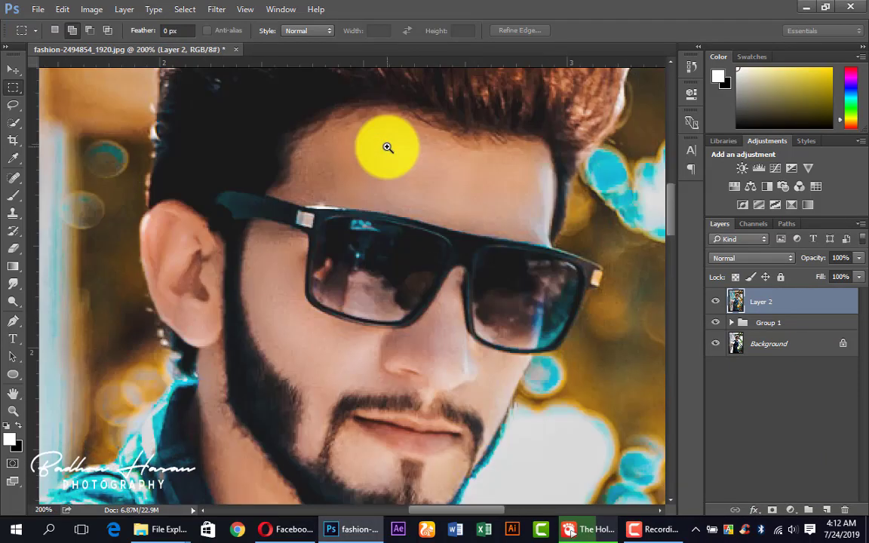
alt+click(387, 147)
alt+click(388, 148)
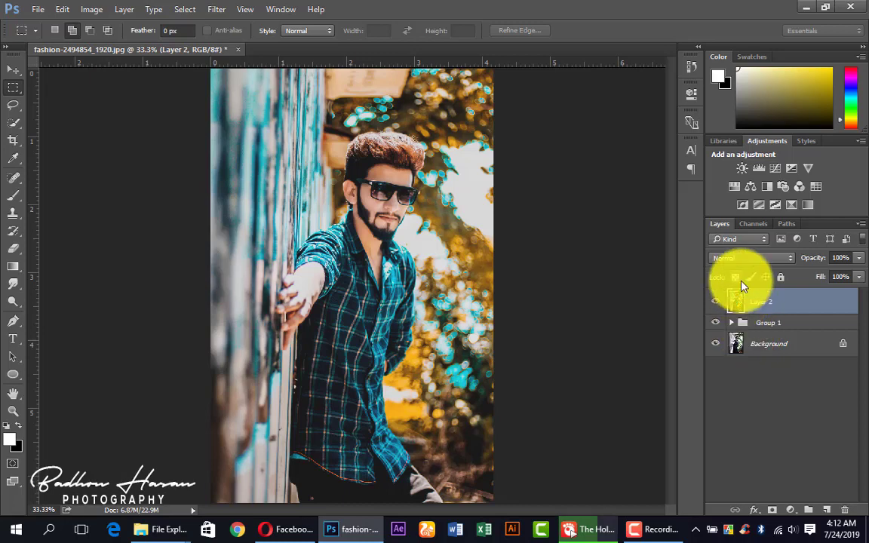
Step: Launch SkinFiner and exclude two background foliage colours from the skin mask
click(219, 9)
mouse_move(243, 307)
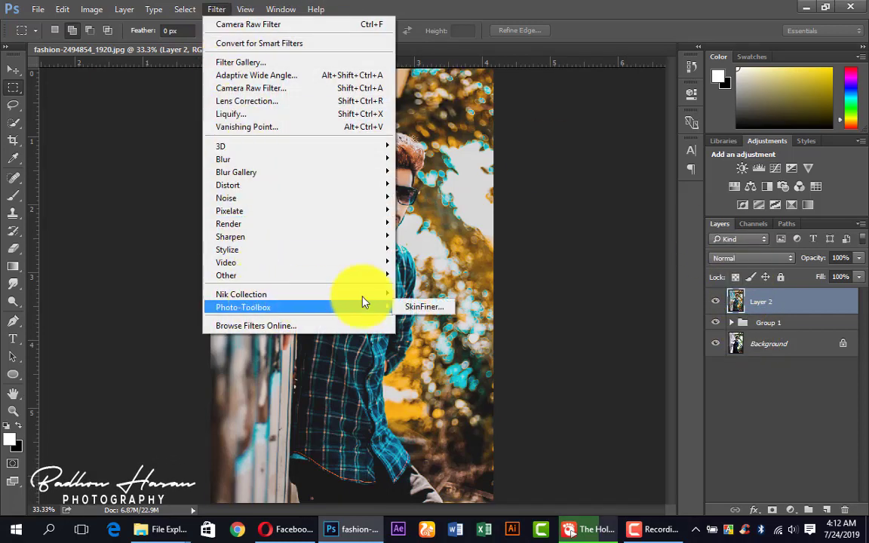
click(427, 308)
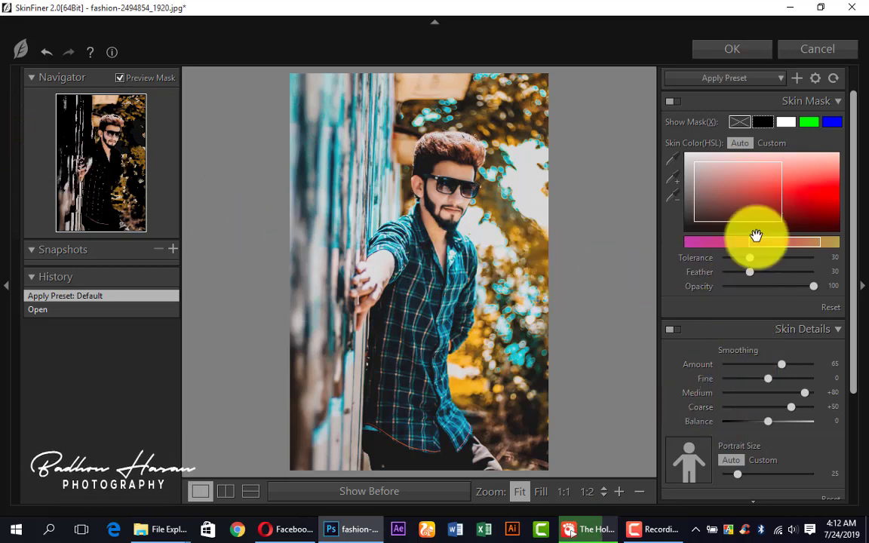
click(670, 198)
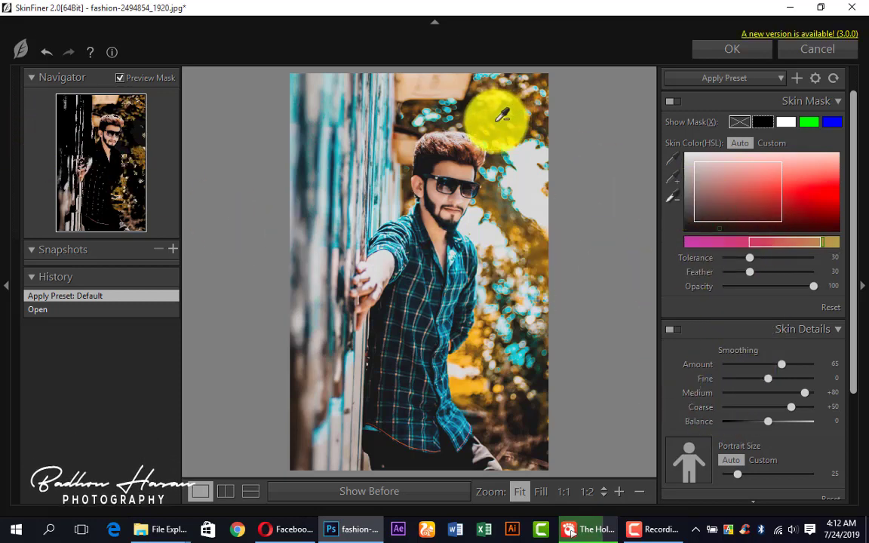
click(476, 318)
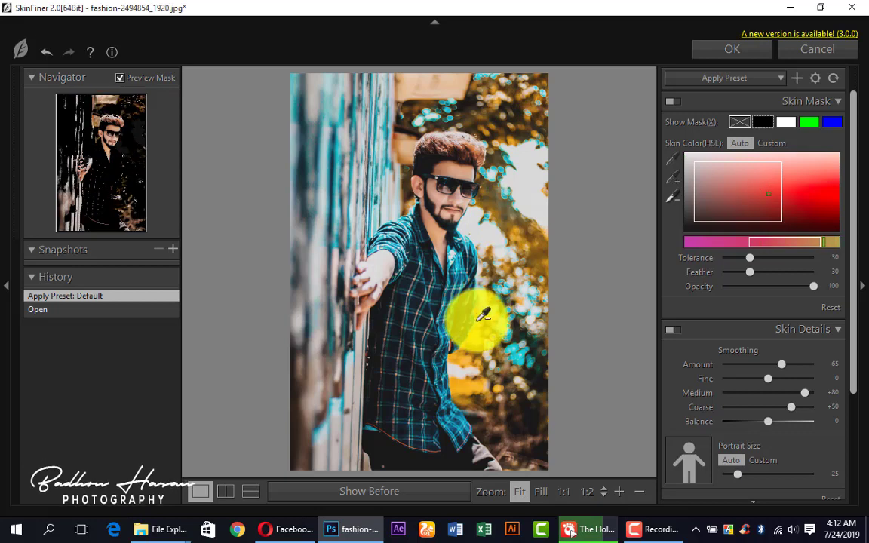
click(478, 408)
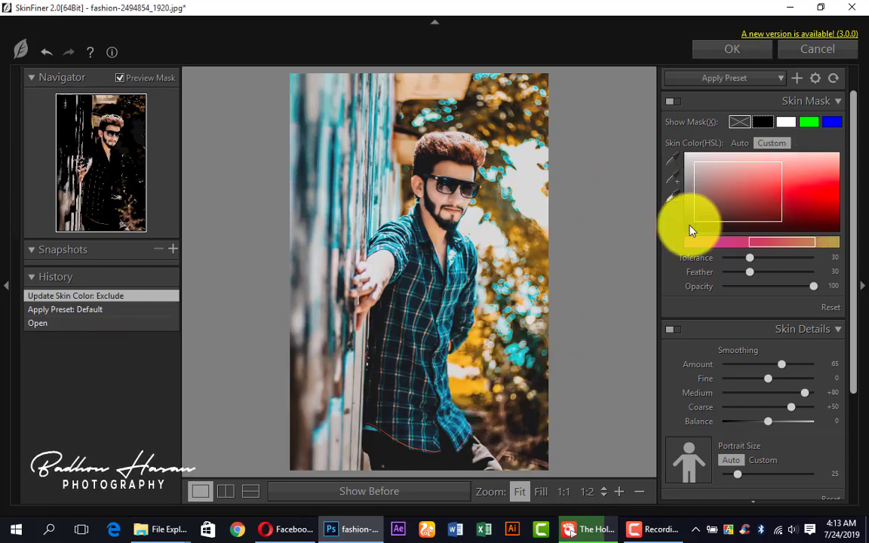
Step: Set smoothing Amount 75, Fine +28, skin tone Brightness +24 and Contrast +27, then apply
drag(782, 365, 792, 368)
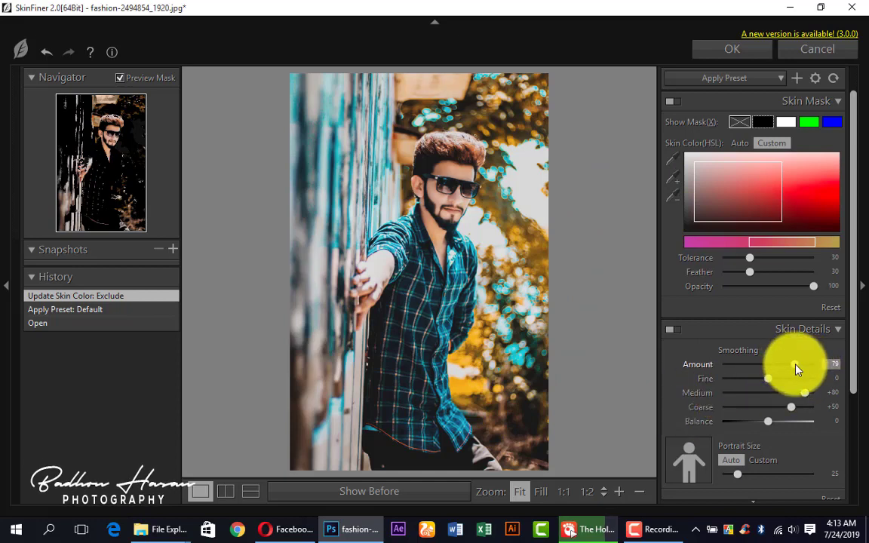
drag(783, 383, 776, 417)
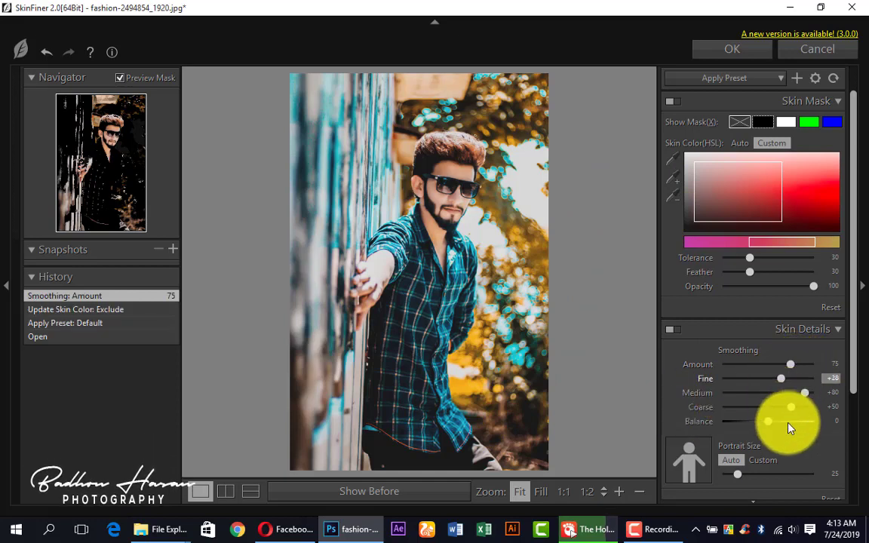
scroll(778, 449, down, 3)
click(779, 420)
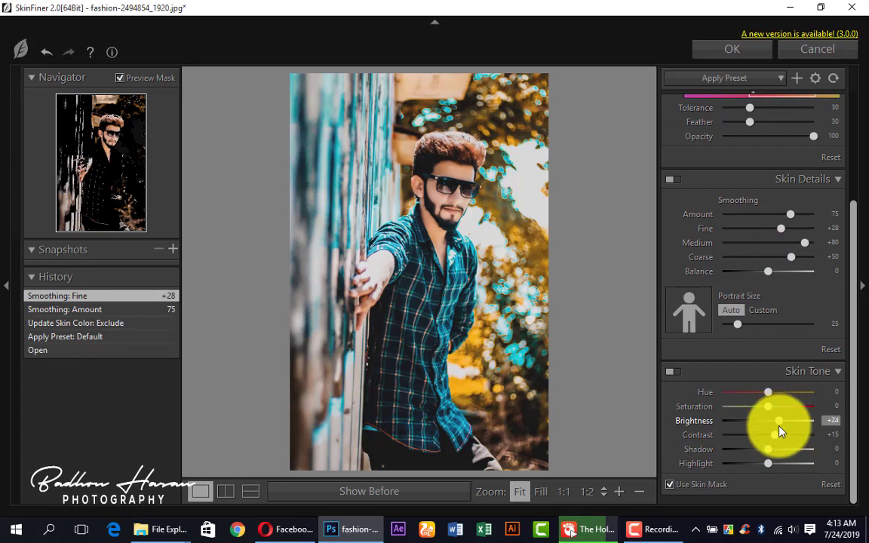
drag(780, 436, 782, 438)
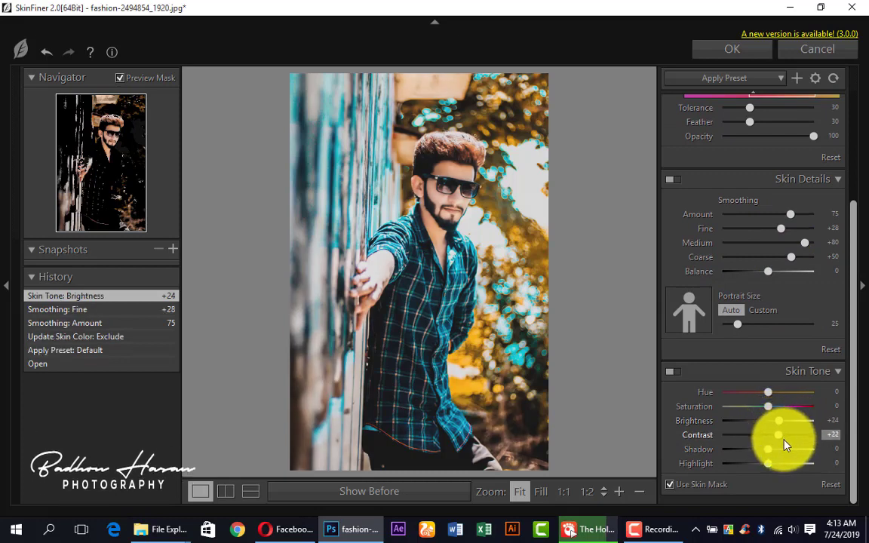
click(783, 449)
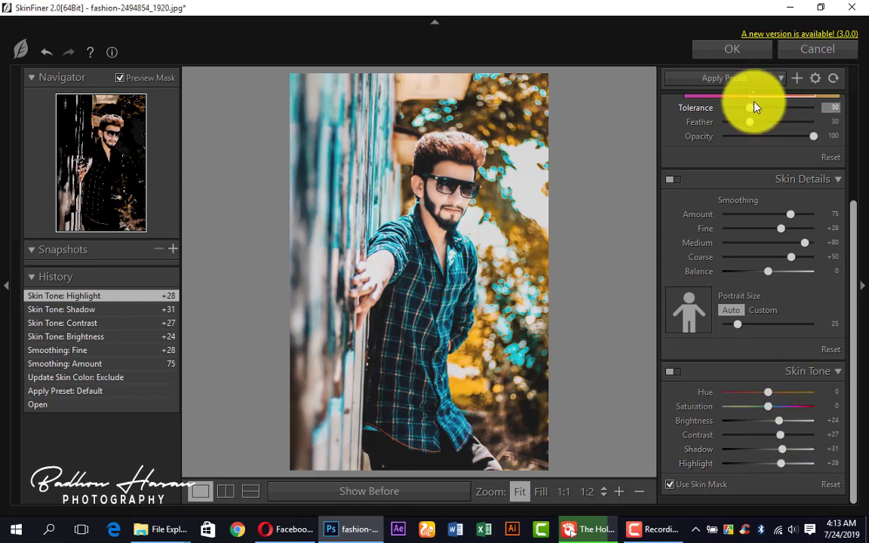
click(728, 50)
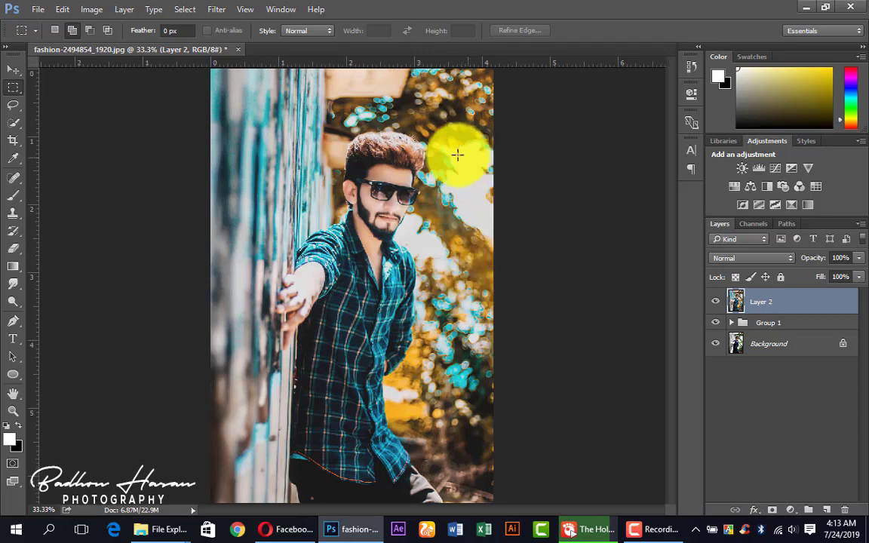
ctrl+click(388, 140)
ctrl+click(388, 170)
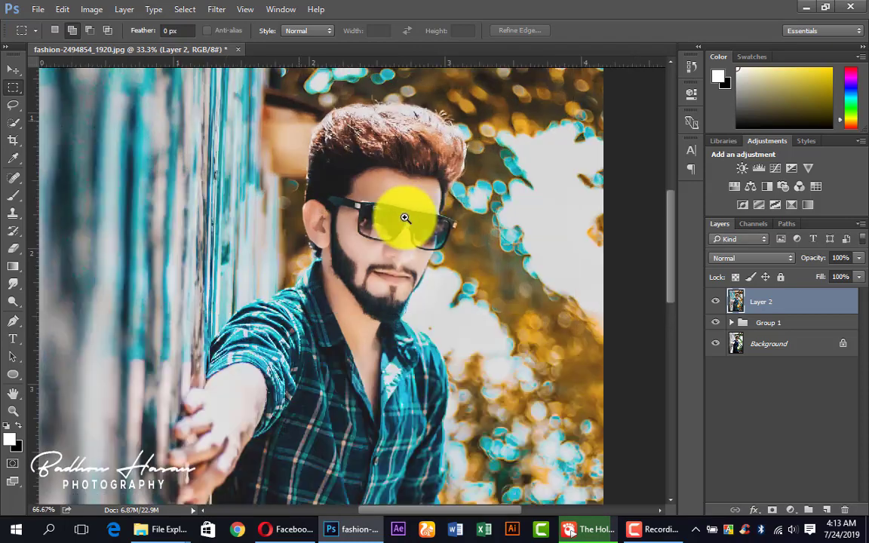
ctrl+click(405, 218)
ctrl+alt+click(428, 219)
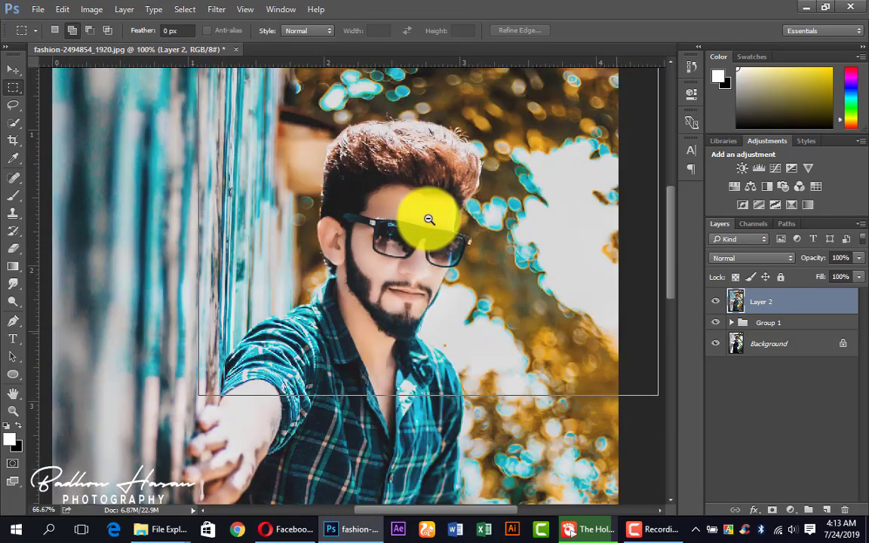
ctrl+alt+click(453, 230)
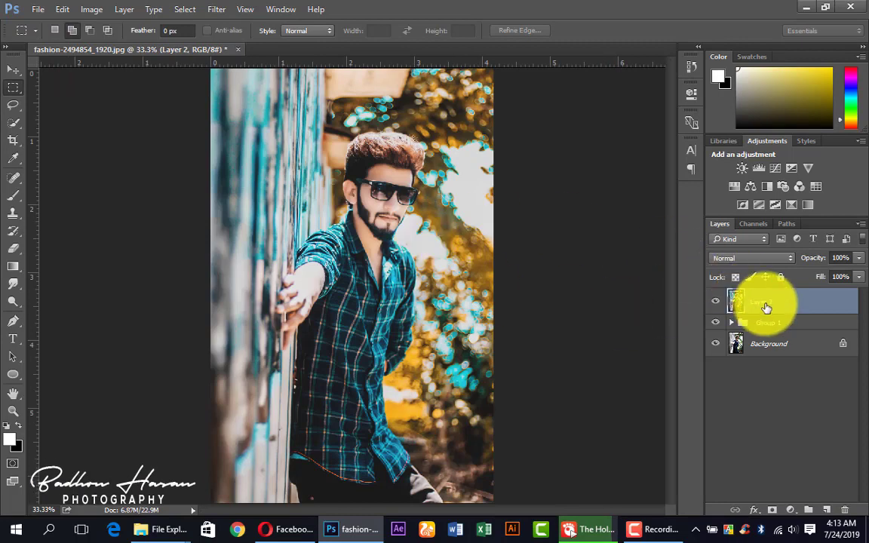
Step: Duplicate Layer 2 and Apply Image to the copy with Subtract blending and offset 125
key(ctrl+j)
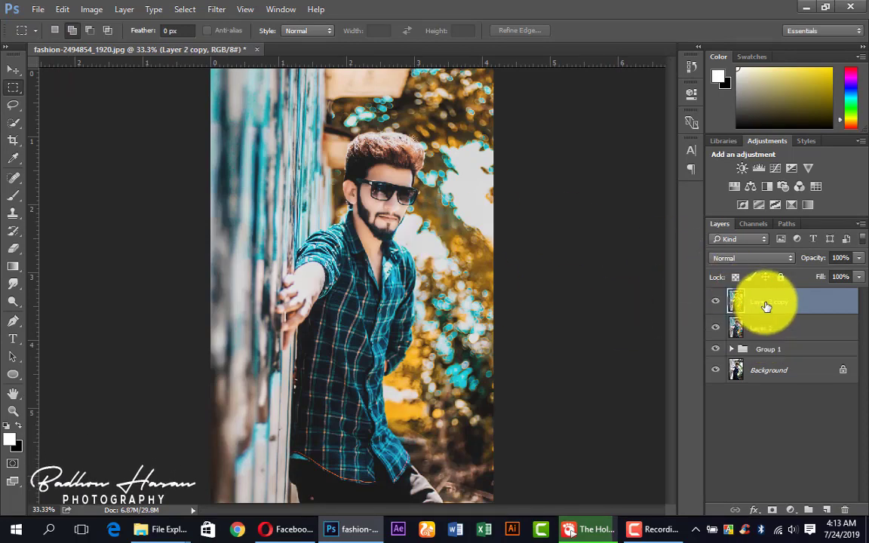
click(91, 9)
click(121, 203)
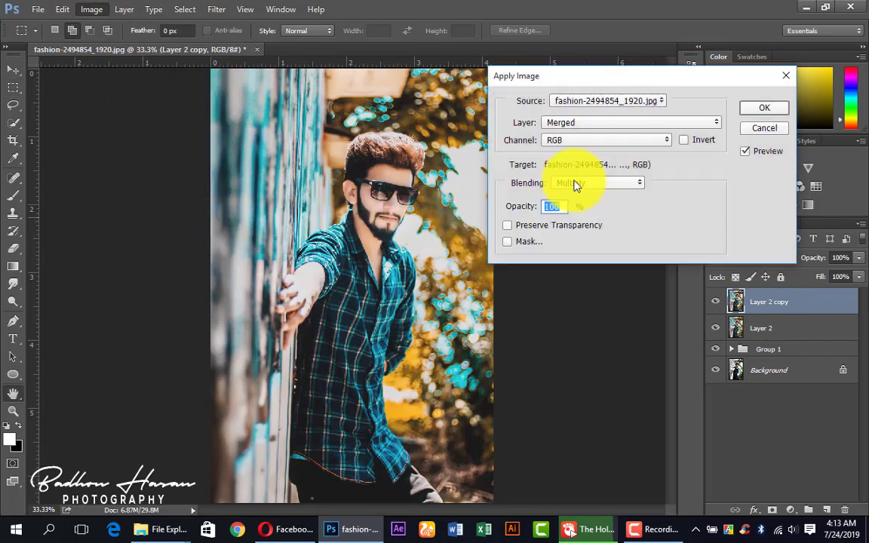
click(641, 122)
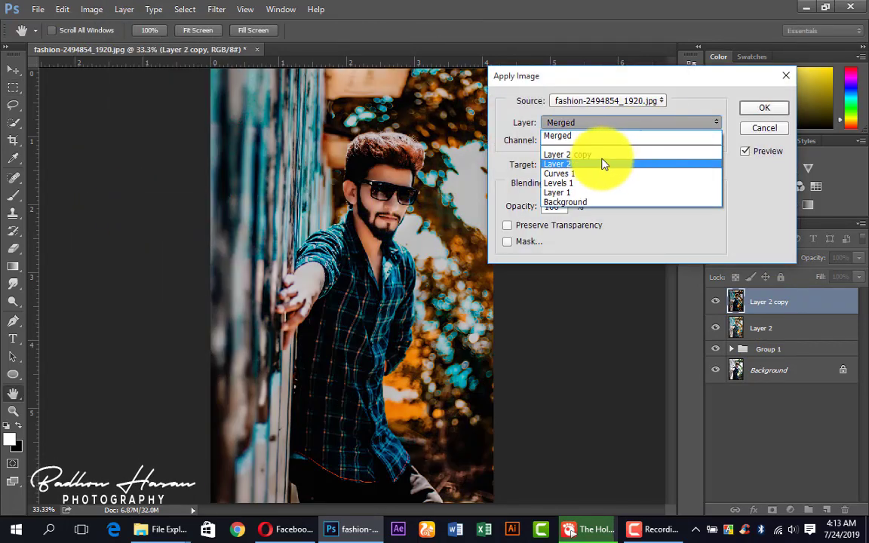
click(606, 153)
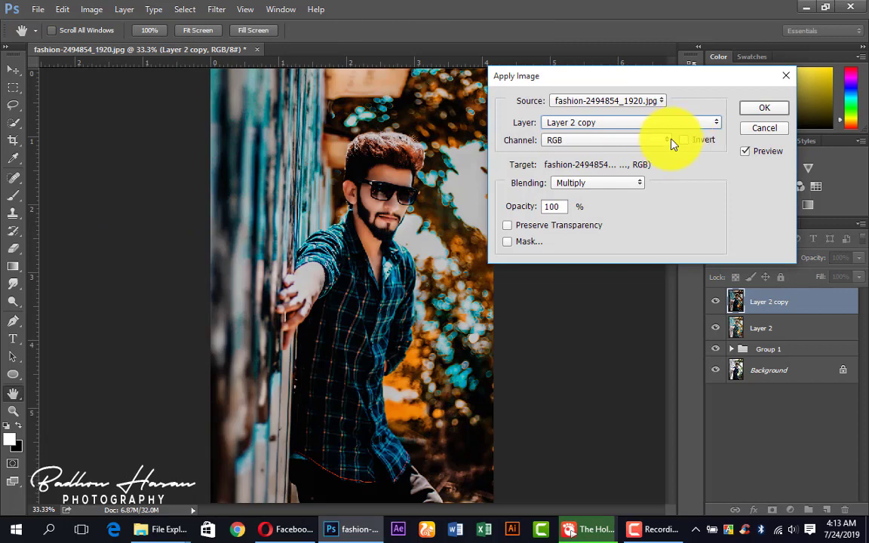
click(600, 182)
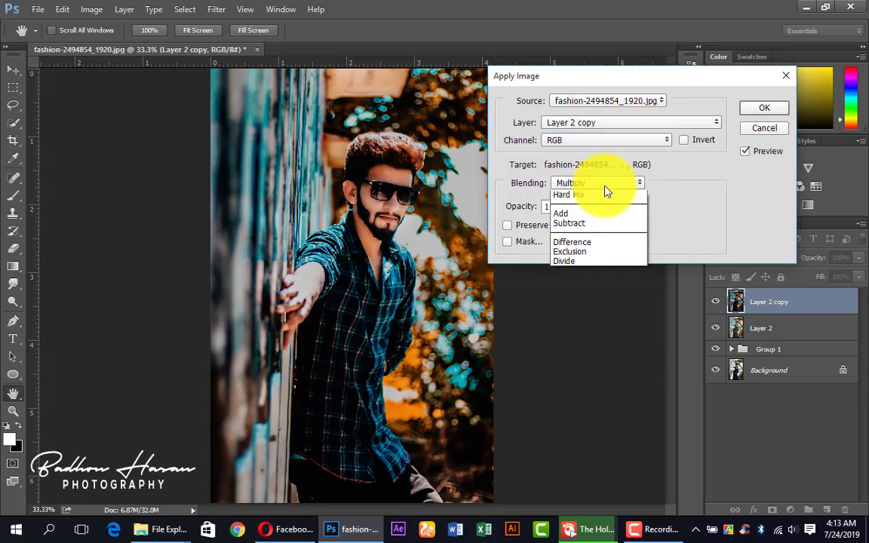
click(585, 415)
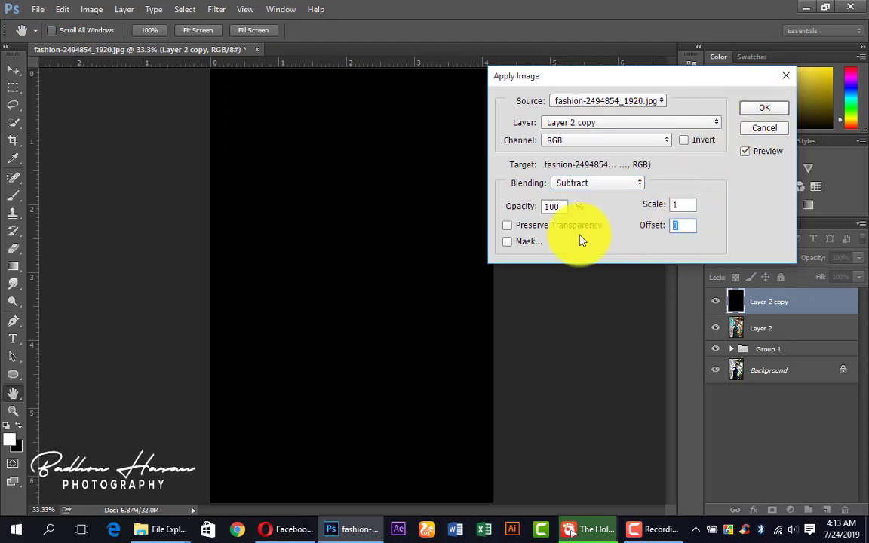
text(12)
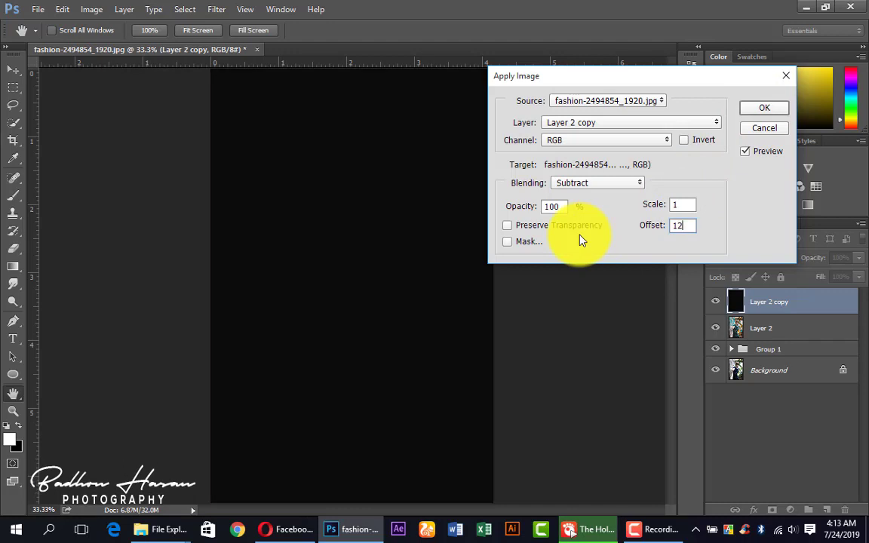
text(5)
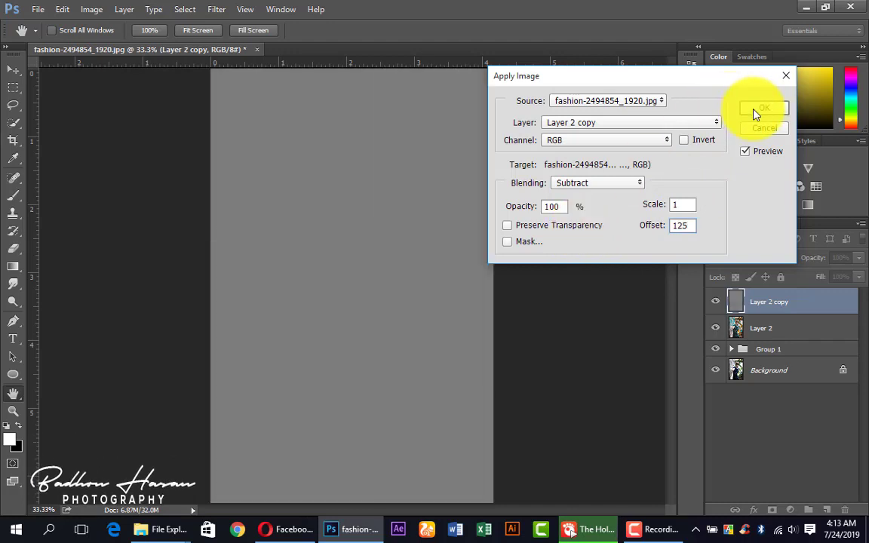
click(756, 113)
click(746, 258)
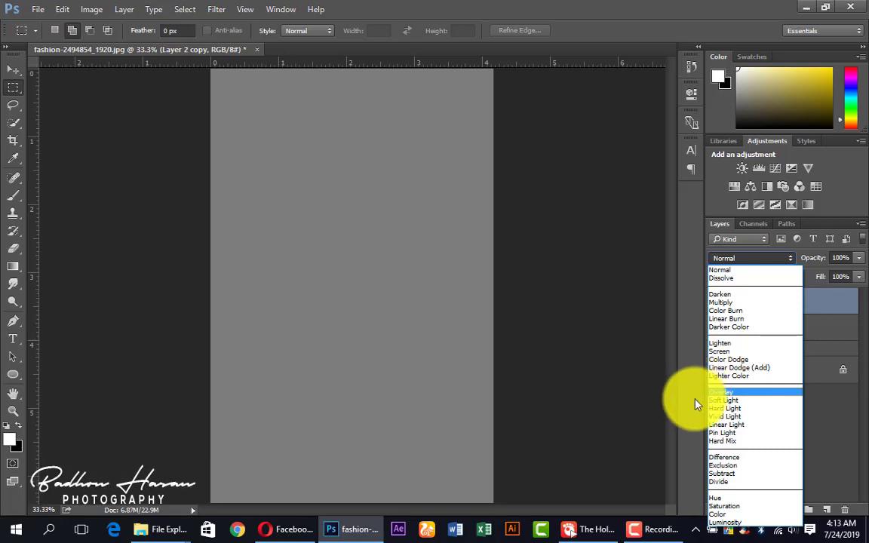
Step: Set the grey Layer 2 copy to Overlay blending and inspect the face up close
click(739, 393)
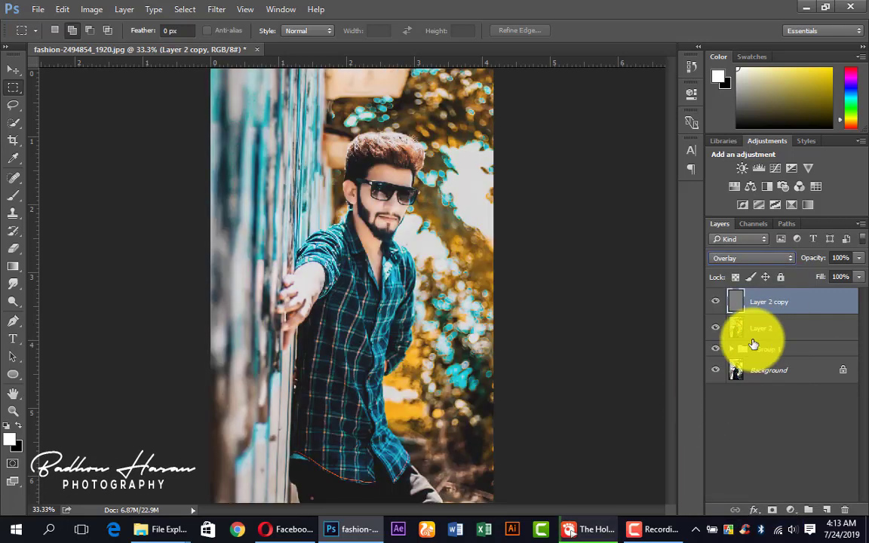
click(400, 192)
click(392, 226)
click(377, 188)
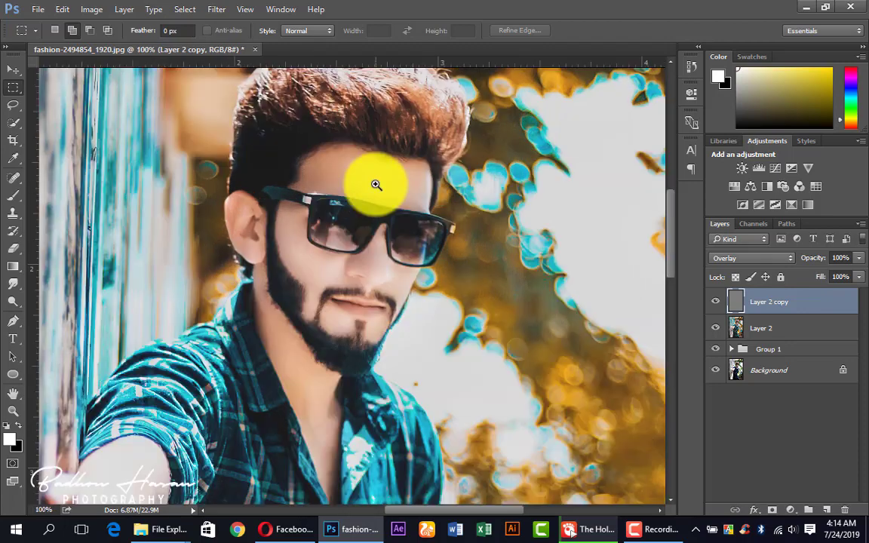
click(325, 236)
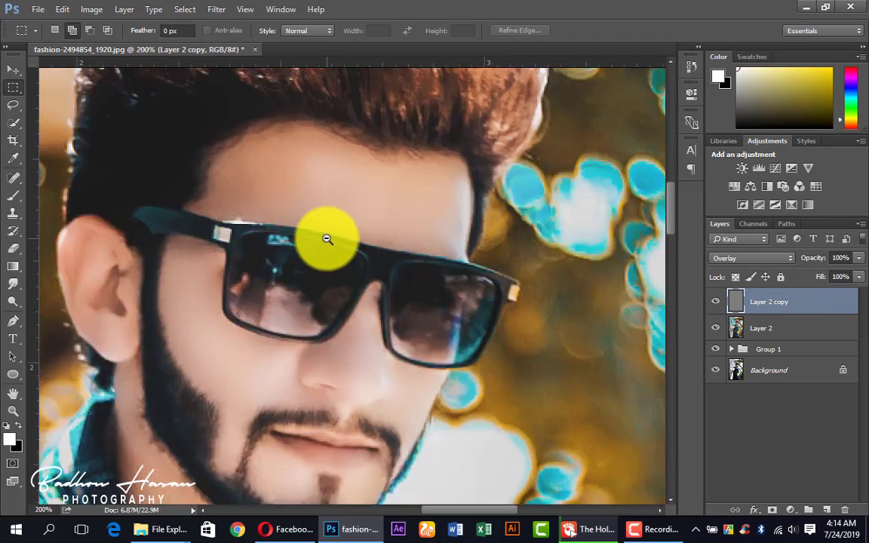
alt+click(330, 257)
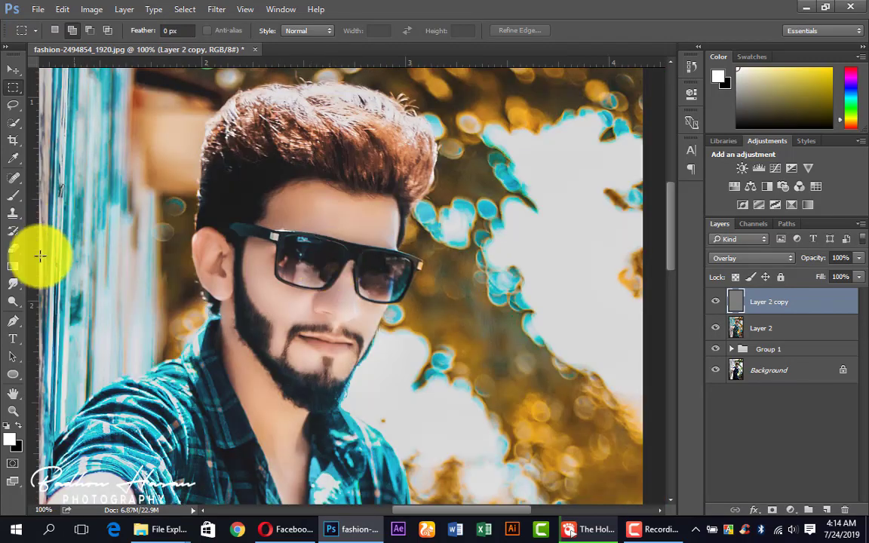
click(13, 300)
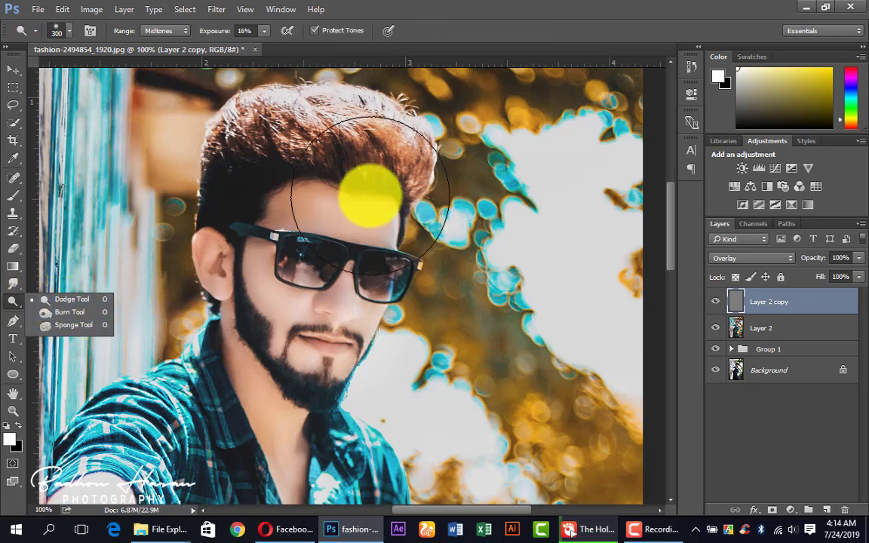
Step: Dodge the cheek, mustache, mouth, beard and collar at Midtones 16% with a smaller brush
drag(343, 202, 347, 204)
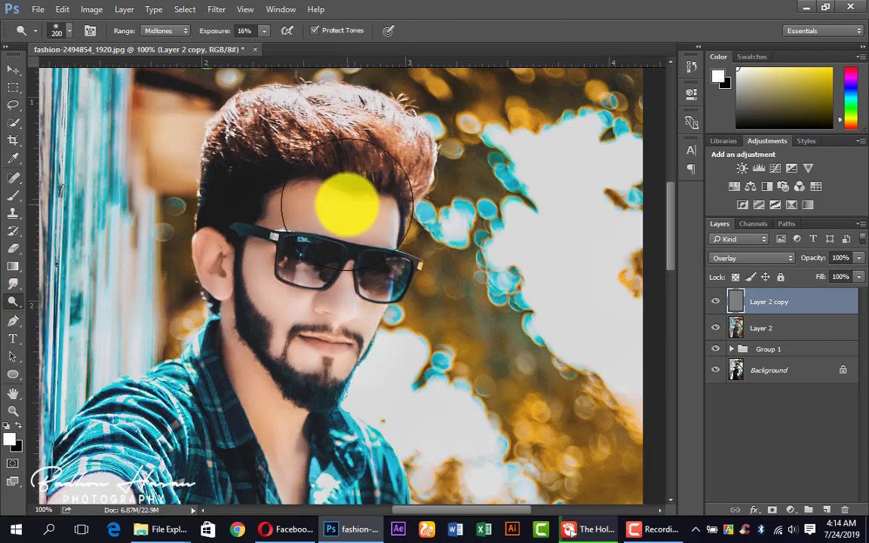
key(bracketleft)
key(bracketleft)
key(bracketleft)
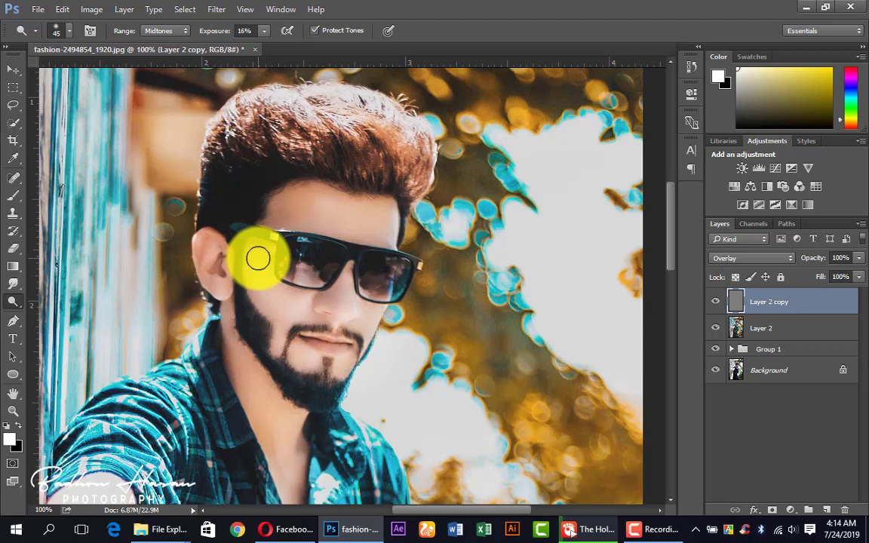
mouse_move(261, 247)
mouse_down()
mouse_move(289, 320)
mouse_move(291, 203)
mouse_move(293, 214)
mouse_move(282, 208)
mouse_move(310, 194)
mouse_move(282, 209)
mouse_move(367, 228)
mouse_move(383, 211)
mouse_move(312, 197)
mouse_move(334, 196)
mouse_move(384, 233)
mouse_move(276, 220)
mouse_move(353, 261)
mouse_move(346, 301)
mouse_move(340, 278)
mouse_move(329, 301)
mouse_move(357, 323)
mouse_up()
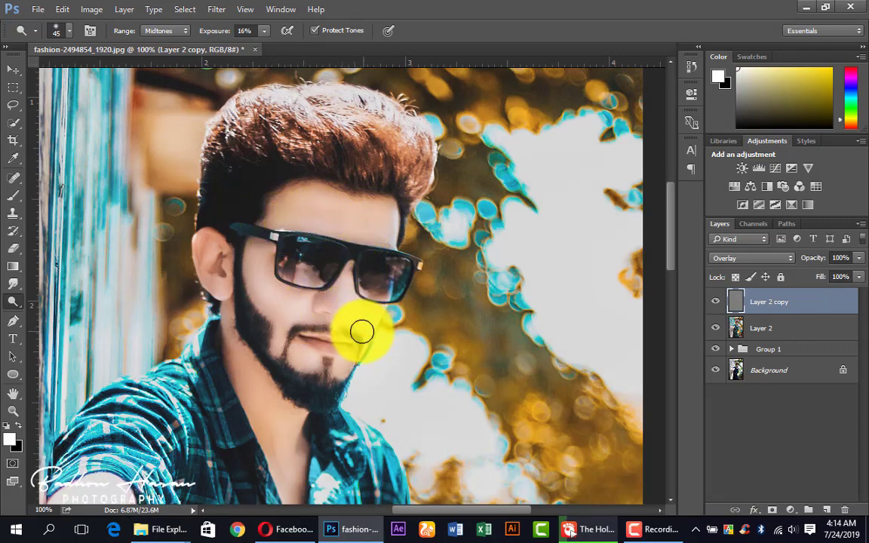
scroll(361, 331, down, 3)
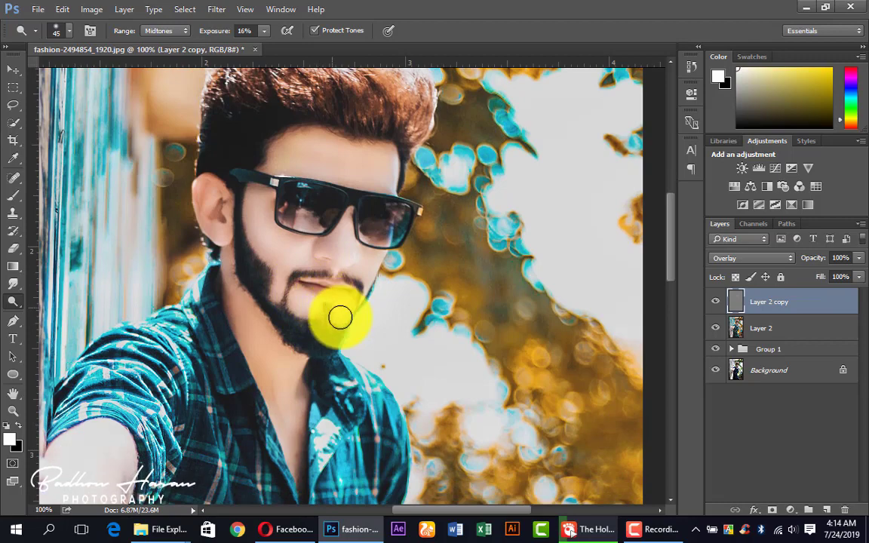
drag(340, 303, 210, 200)
scroll(219, 222, down, 3)
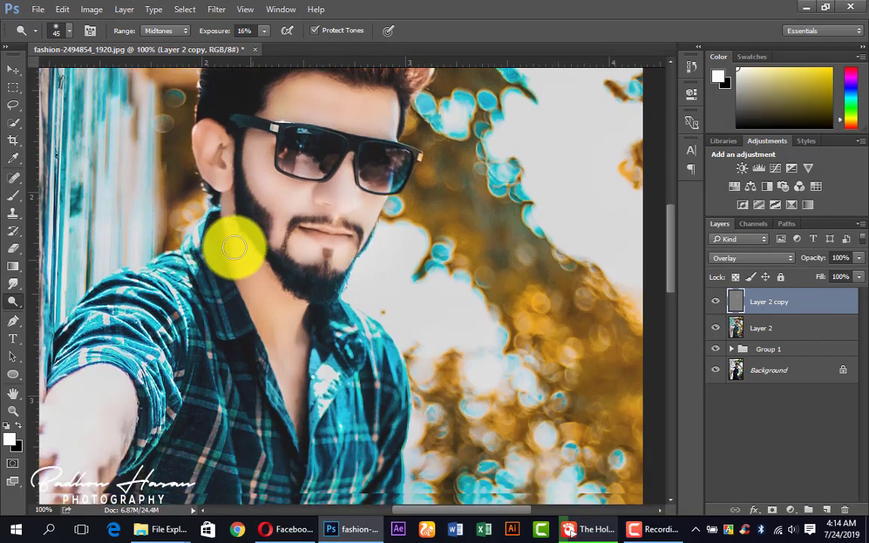
mouse_move(233, 242)
mouse_down()
mouse_move(293, 394)
mouse_move(295, 336)
mouse_move(261, 272)
mouse_move(277, 305)
mouse_up()
scroll(226, 330, down, 3)
mouse_move(178, 354)
mouse_down()
mouse_move(104, 343)
mouse_move(243, 291)
mouse_move(220, 388)
mouse_move(445, 292)
mouse_up()
ctrl+click(446, 291)
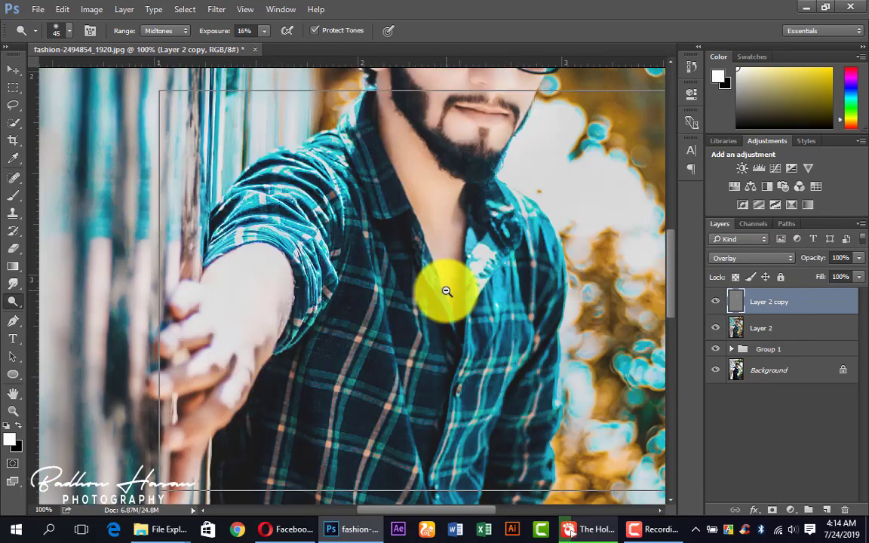
alt+click(444, 291)
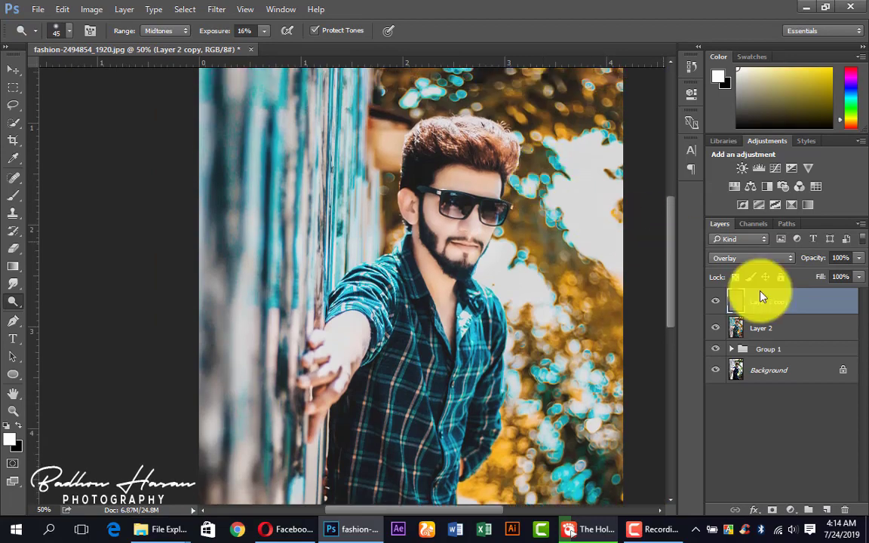
Step: Merge the dodged overlay into Layer 2, zoom out to 25%, and duplicate Layer 2
key(ctrl+e)
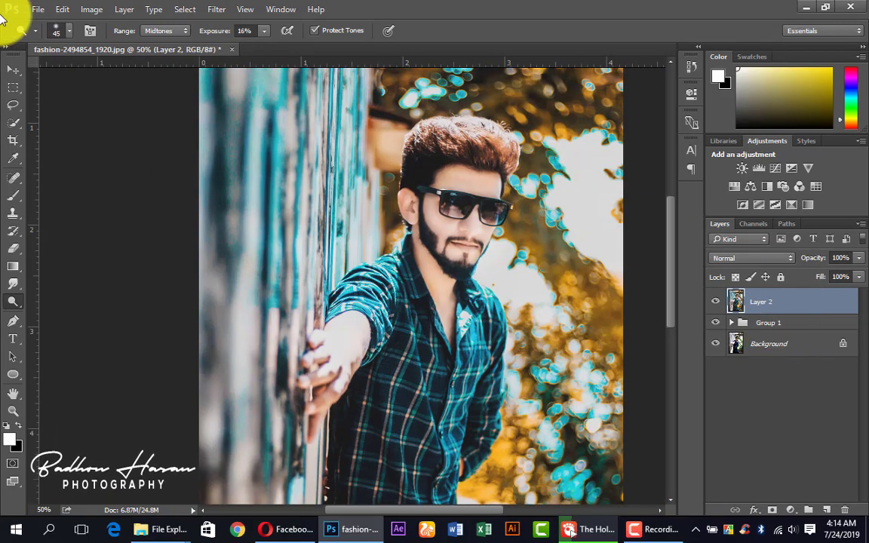
click(13, 70)
key(ctrl+space)
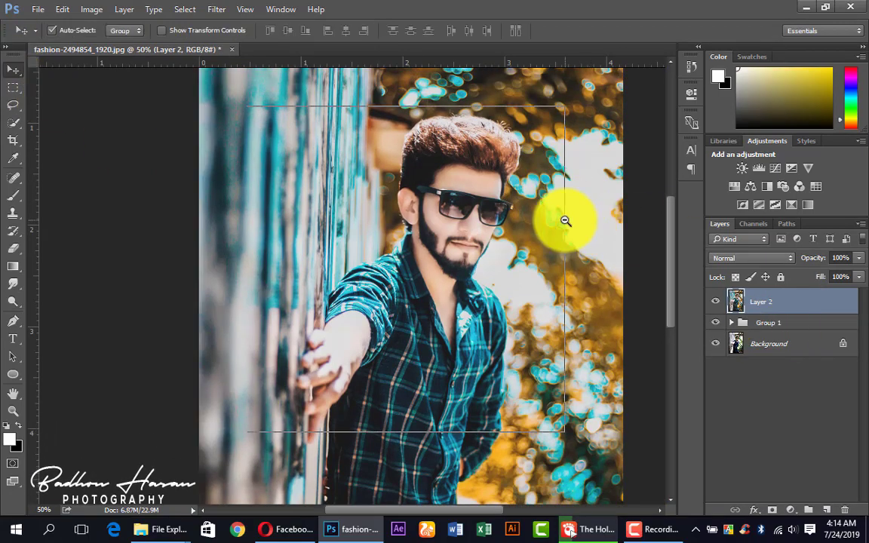
ctrl+alt+click(565, 220)
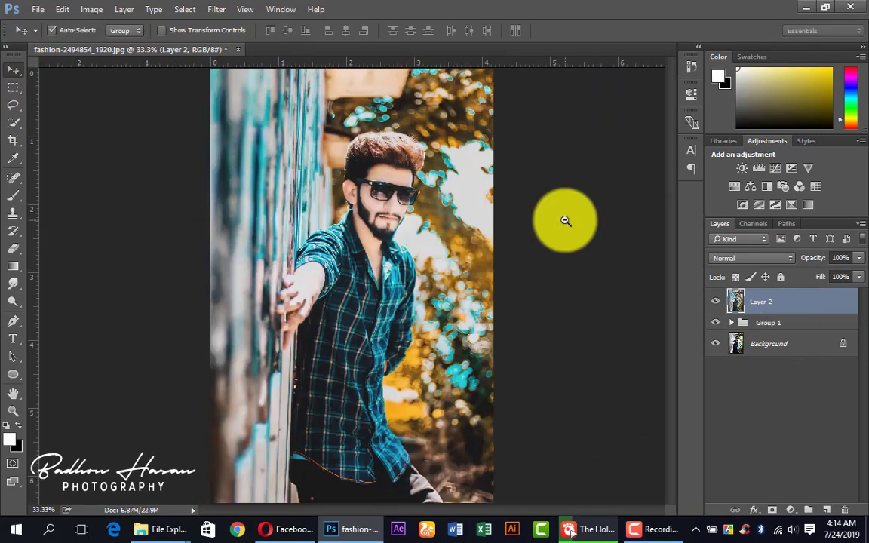
ctrl+alt+click(435, 199)
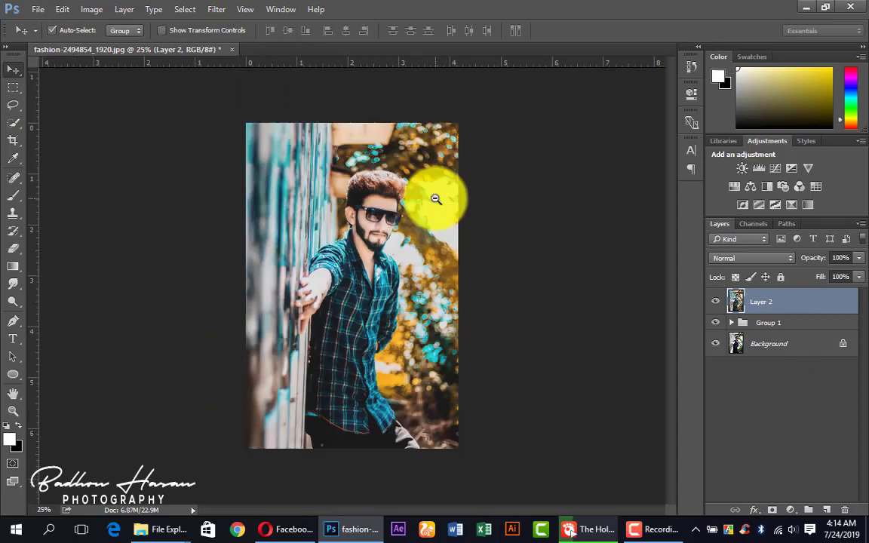
key(ctrl+j)
click(216, 9)
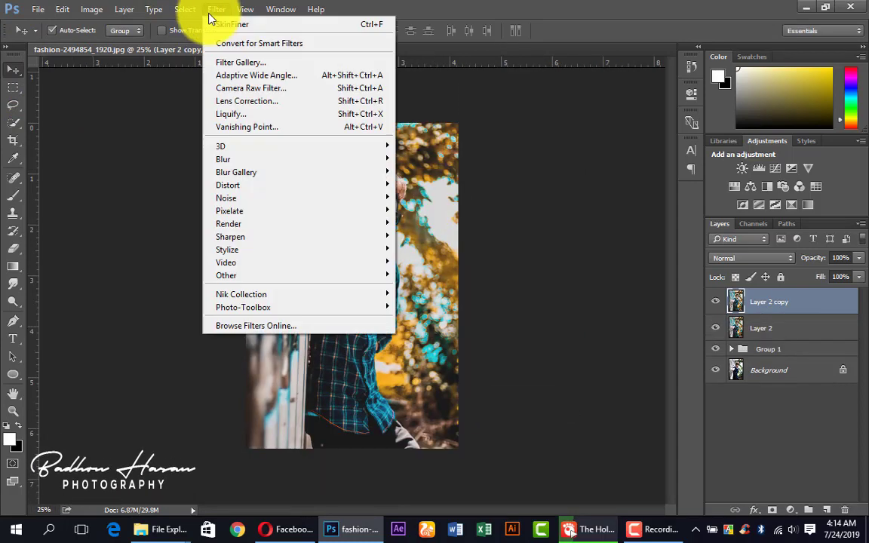
click(217, 91)
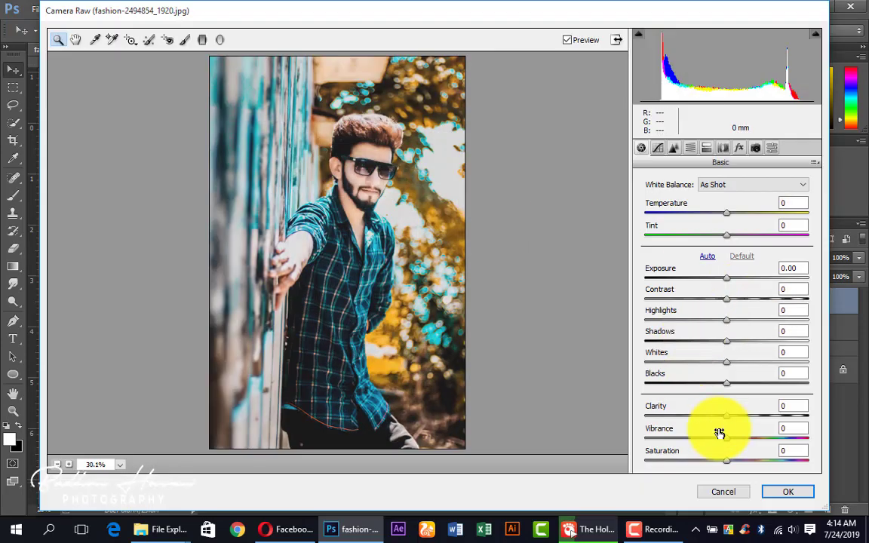
Step: In Camera Raw, set Clarity +18, Vibrance +45 and Contrast to about +3
drag(727, 416, 792, 421)
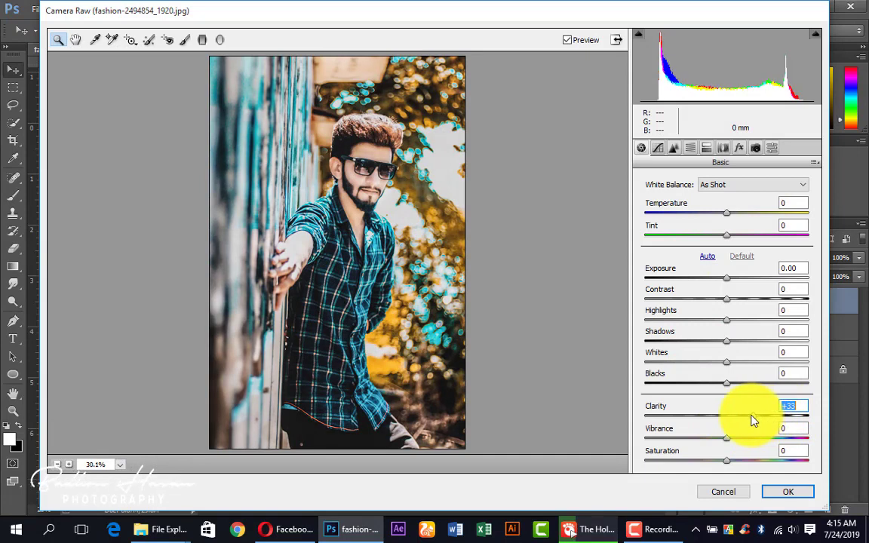
drag(743, 421, 741, 421)
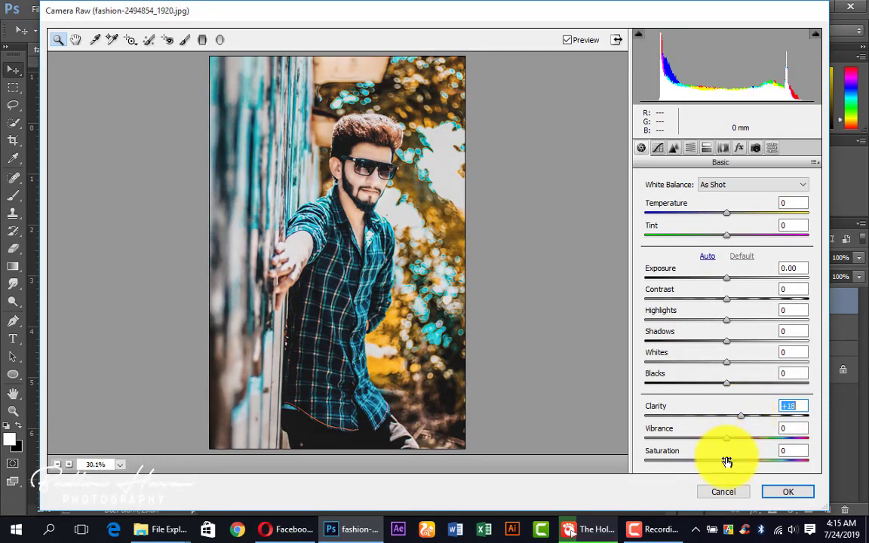
click(660, 529)
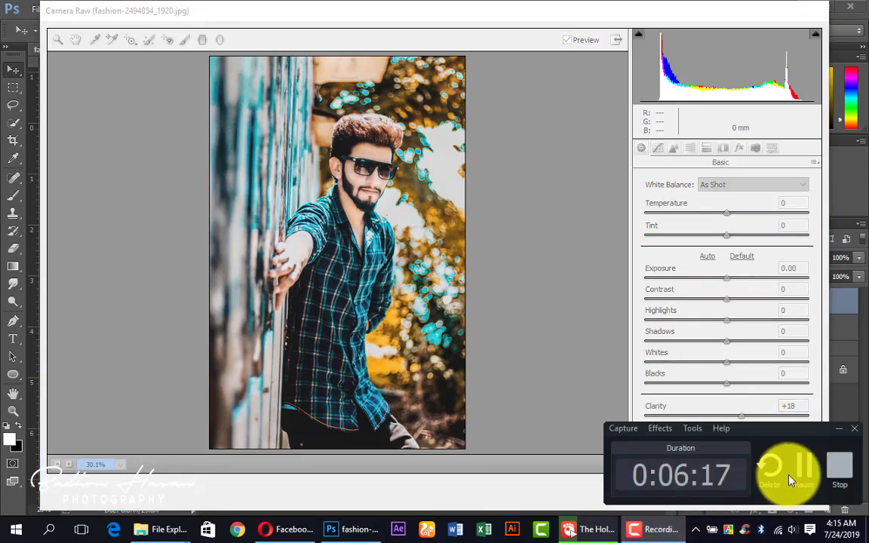
click(797, 477)
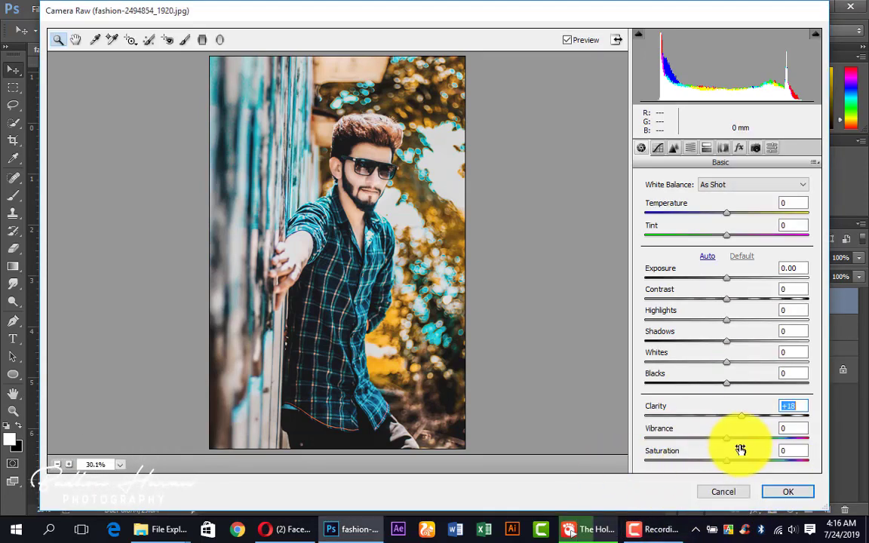
mouse_move(774, 443)
mouse_down()
mouse_move(786, 445)
mouse_move(763, 442)
mouse_up()
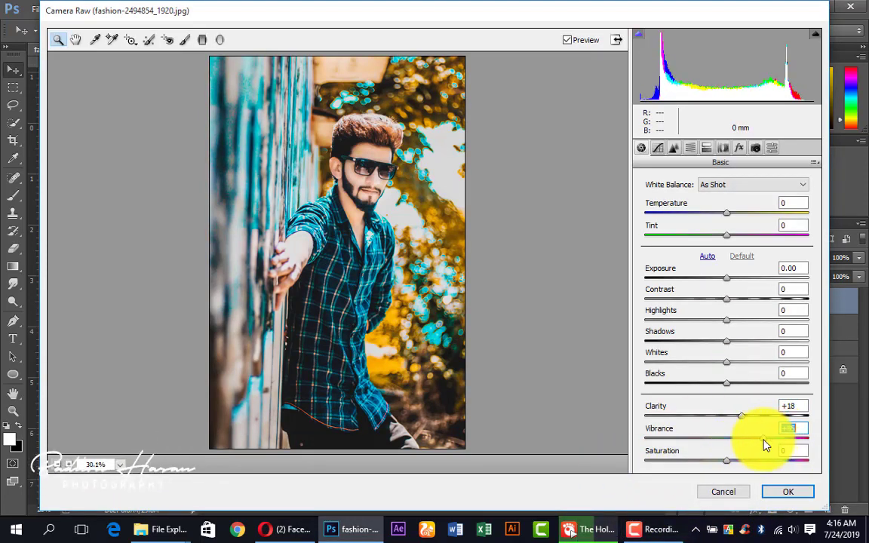
drag(756, 304, 721, 314)
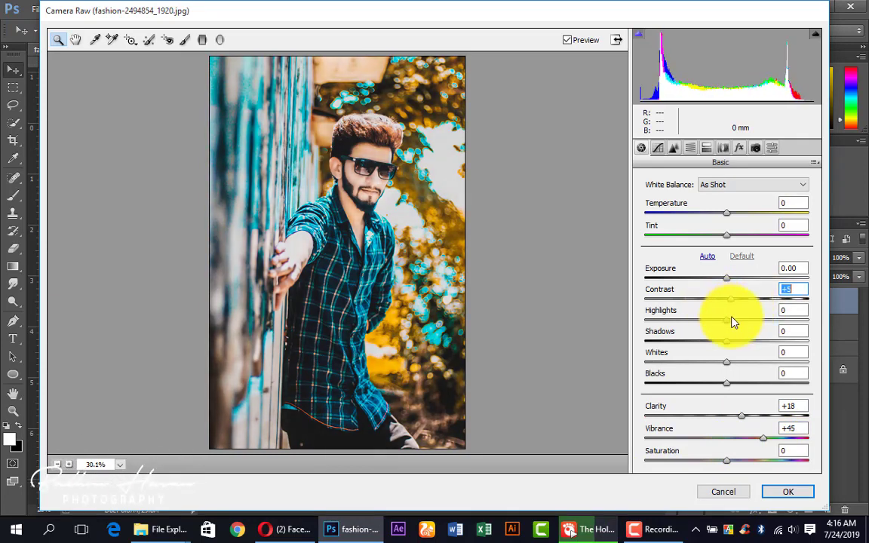
drag(720, 315, 758, 309)
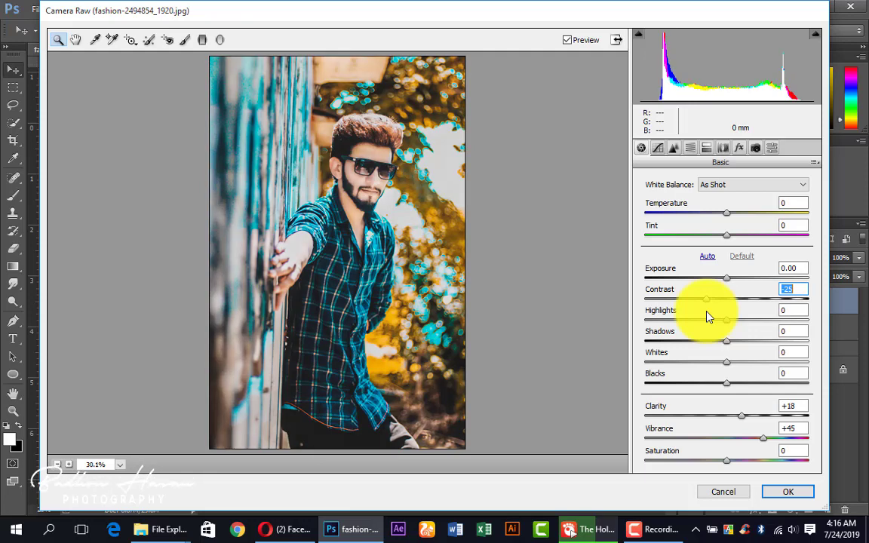
mouse_move(708, 315)
mouse_down()
mouse_move(730, 317)
mouse_move(664, 332)
mouse_up()
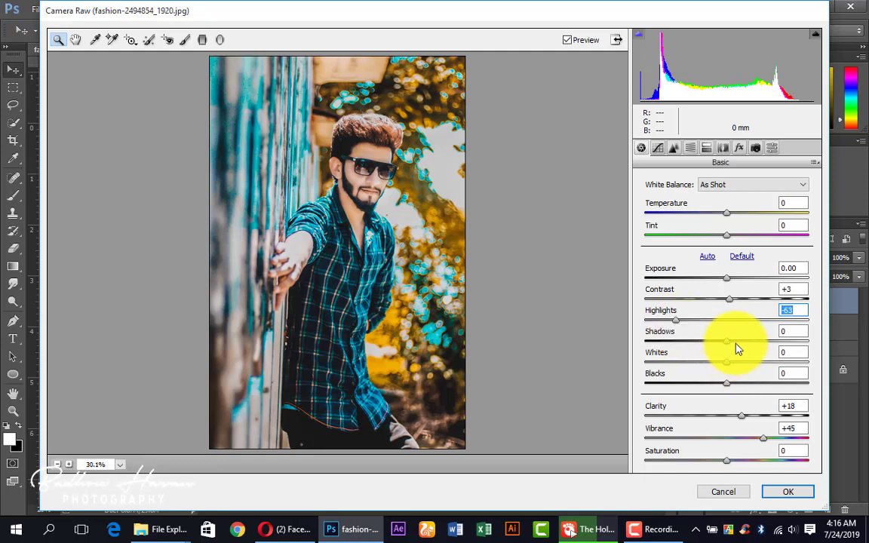
Step: Lower Highlights to -63, Shadows to -30 and Whites to -100
mouse_move(771, 345)
mouse_down()
mouse_move(700, 352)
mouse_move(738, 354)
mouse_move(698, 359)
mouse_up()
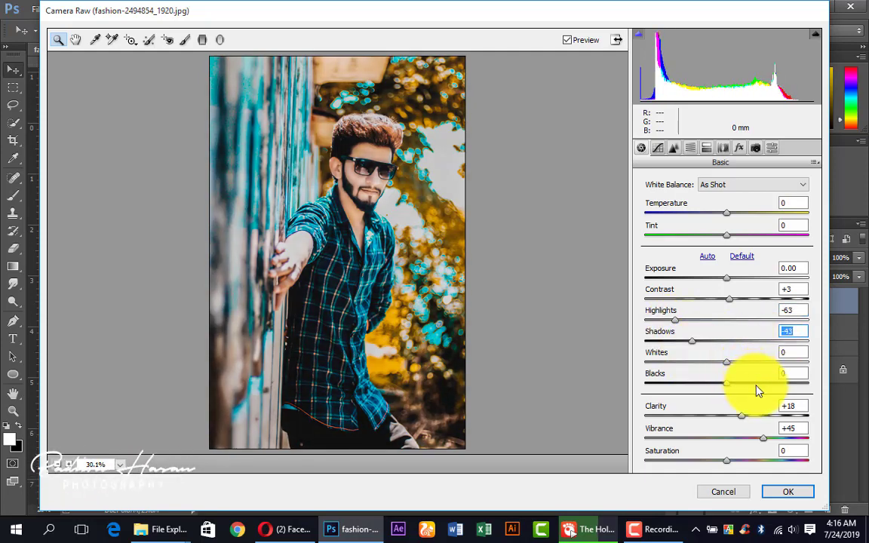
mouse_move(753, 386)
mouse_down()
mouse_move(819, 391)
mouse_move(744, 374)
mouse_up()
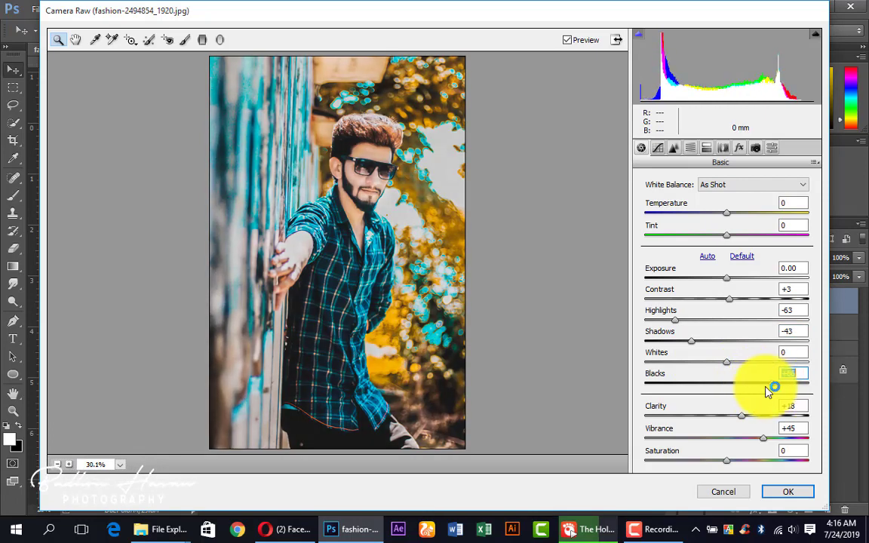
drag(679, 369, 641, 369)
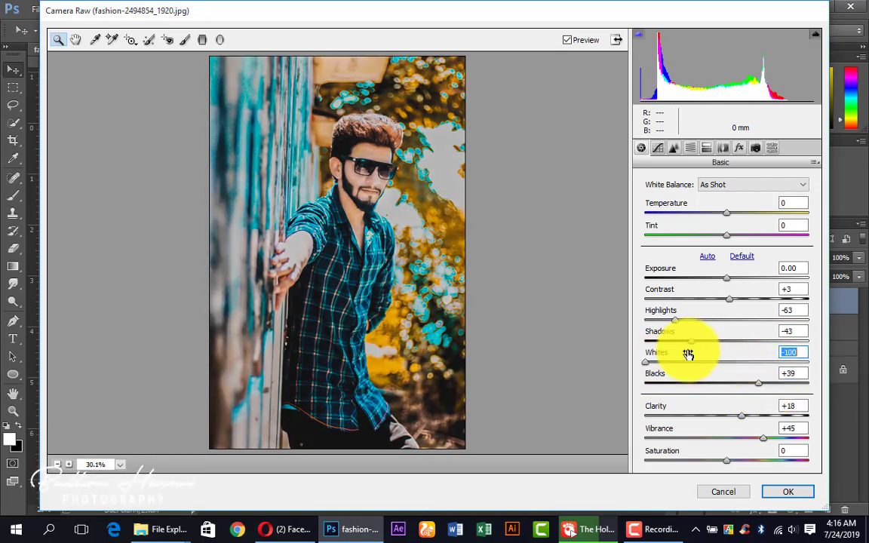
mouse_move(688, 344)
mouse_down()
mouse_move(726, 347)
mouse_move(702, 348)
mouse_up()
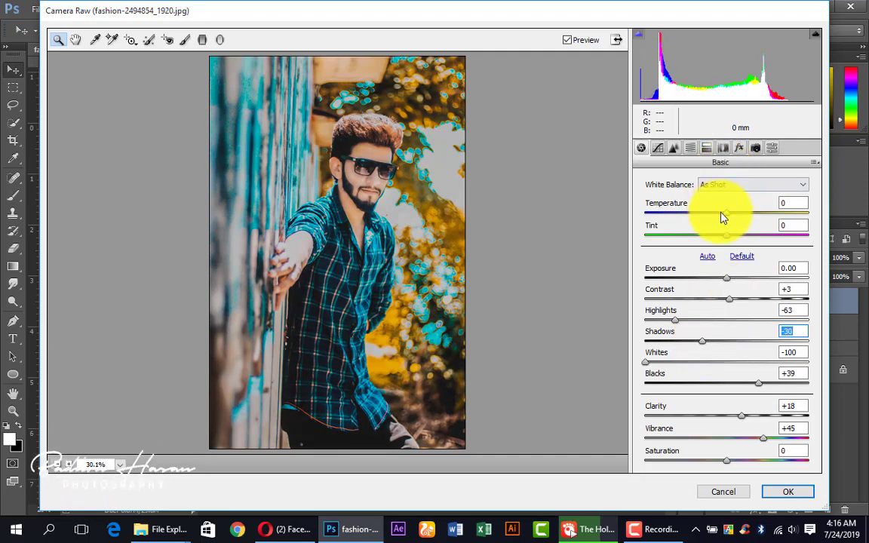
click(690, 148)
click(674, 148)
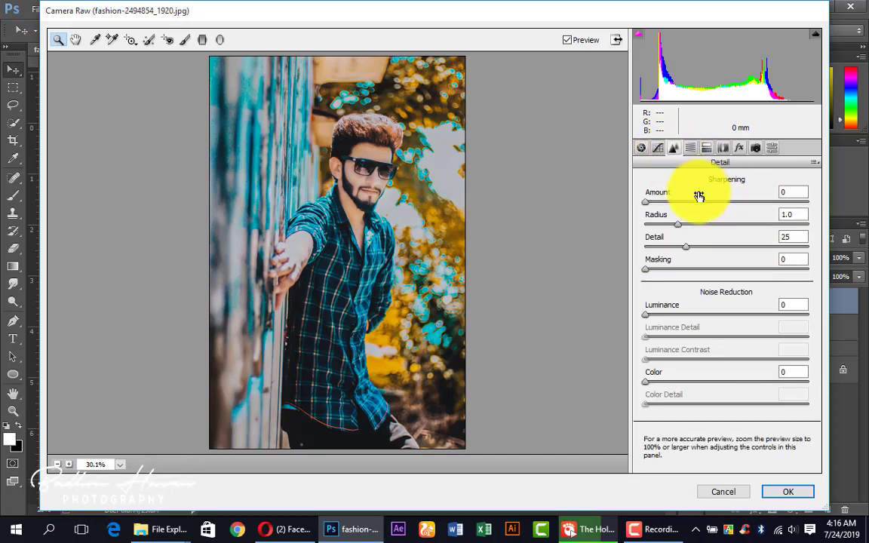
click(691, 148)
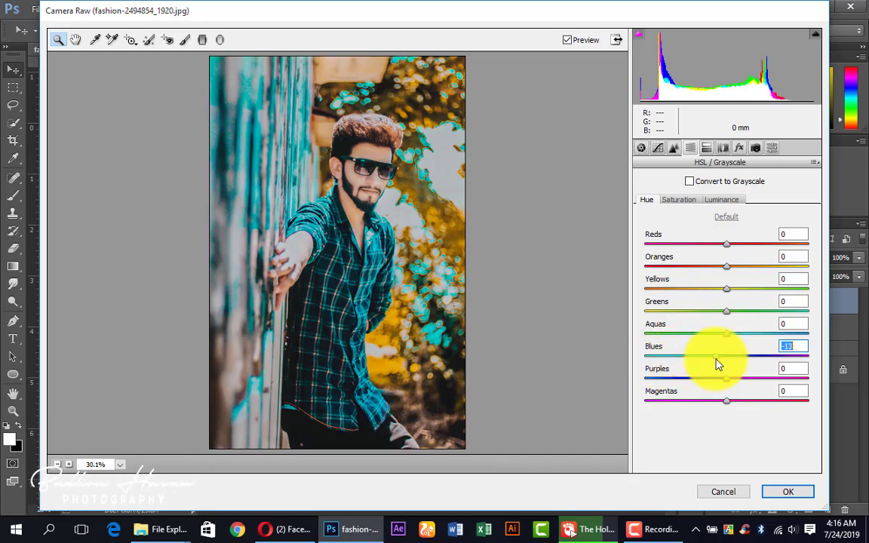
Step: Calibrate Blue hue -100, Red hue +53 with saturation -73, Green hue +42, and apply Camera Raw
click(683, 200)
click(718, 200)
click(755, 148)
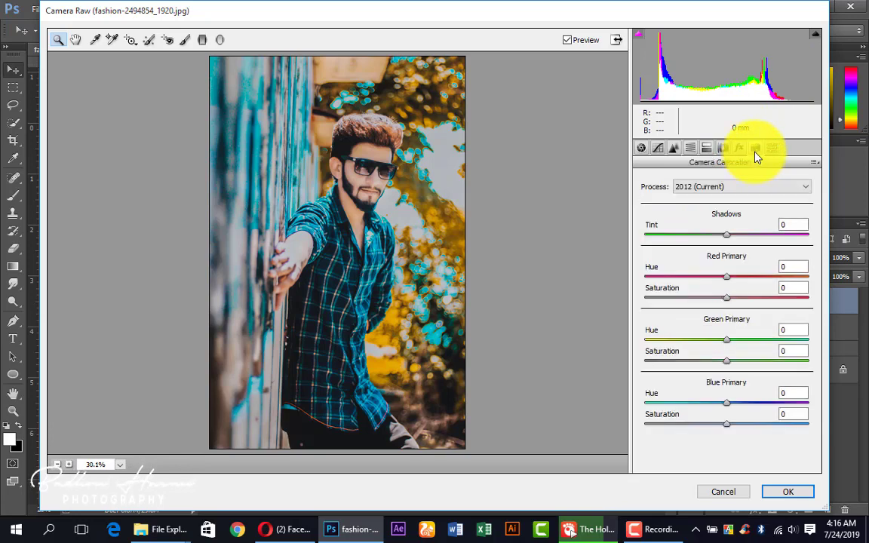
drag(729, 408, 647, 408)
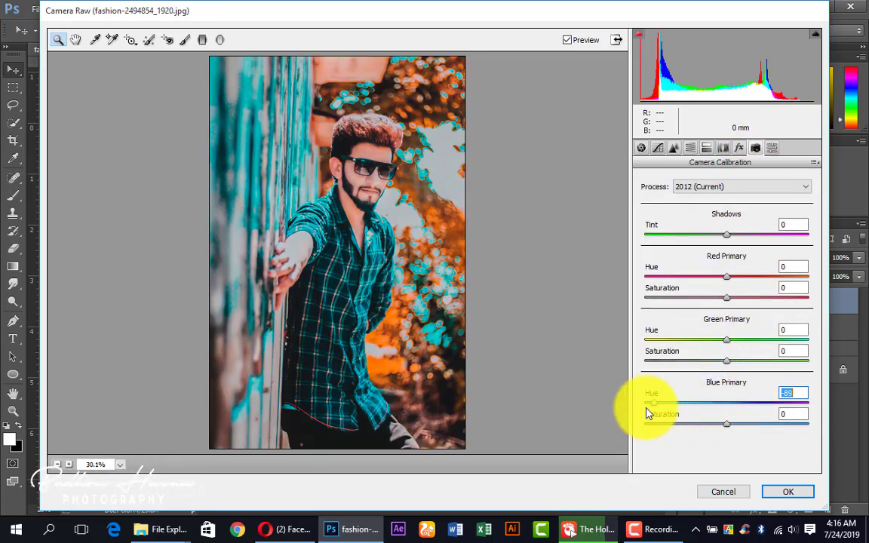
click(679, 298)
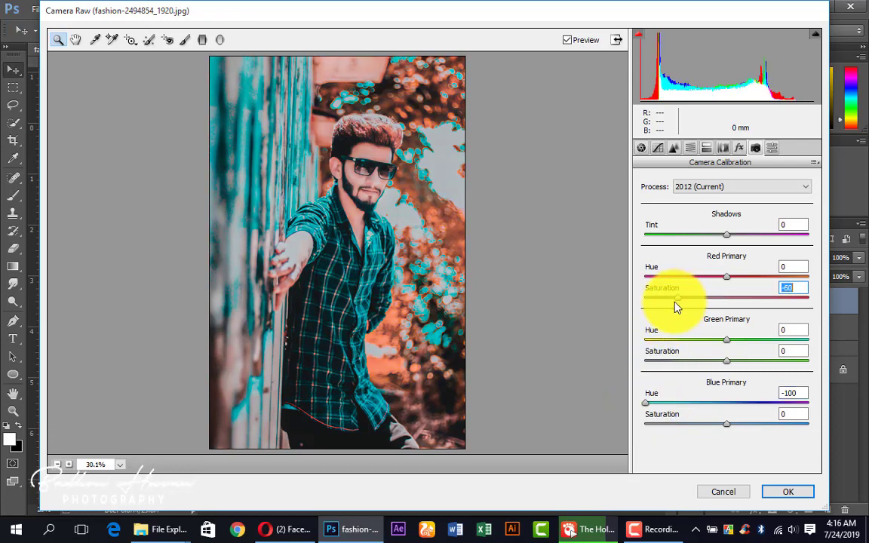
drag(739, 280, 751, 282)
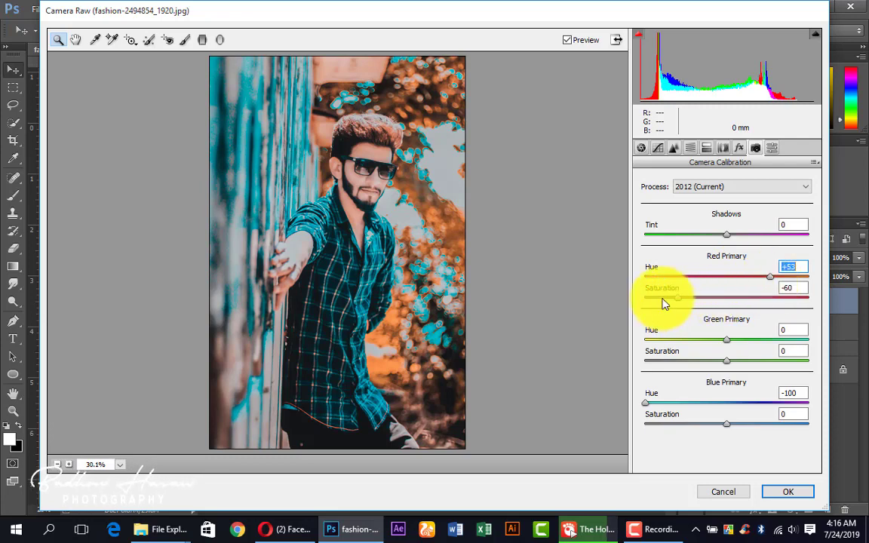
drag(664, 300, 668, 302)
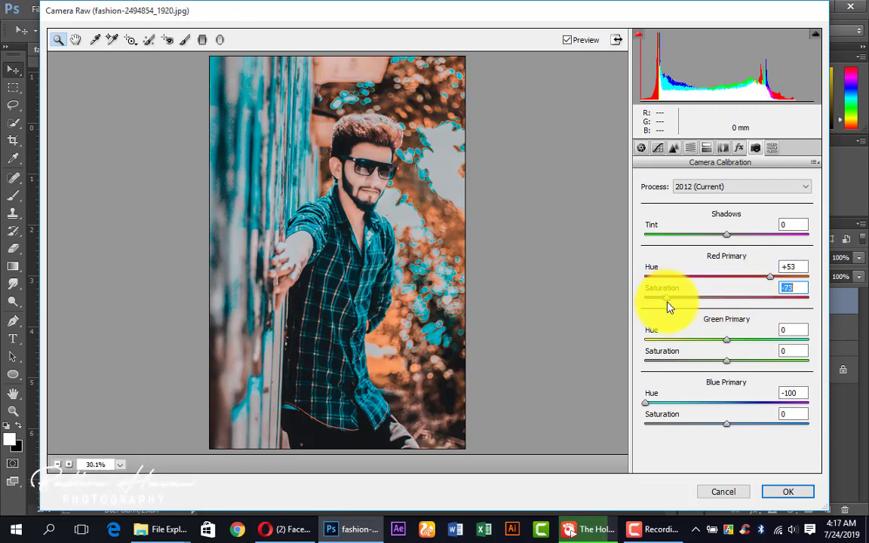
click(767, 275)
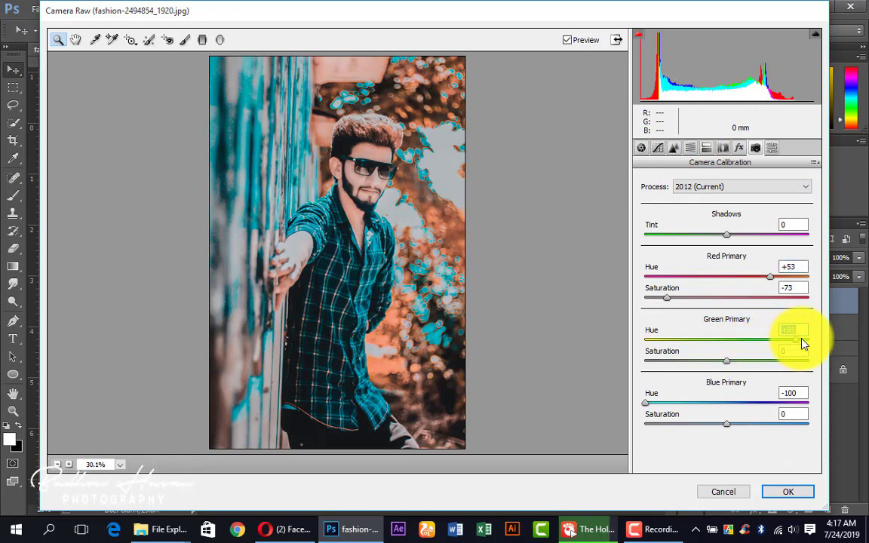
drag(805, 344, 671, 347)
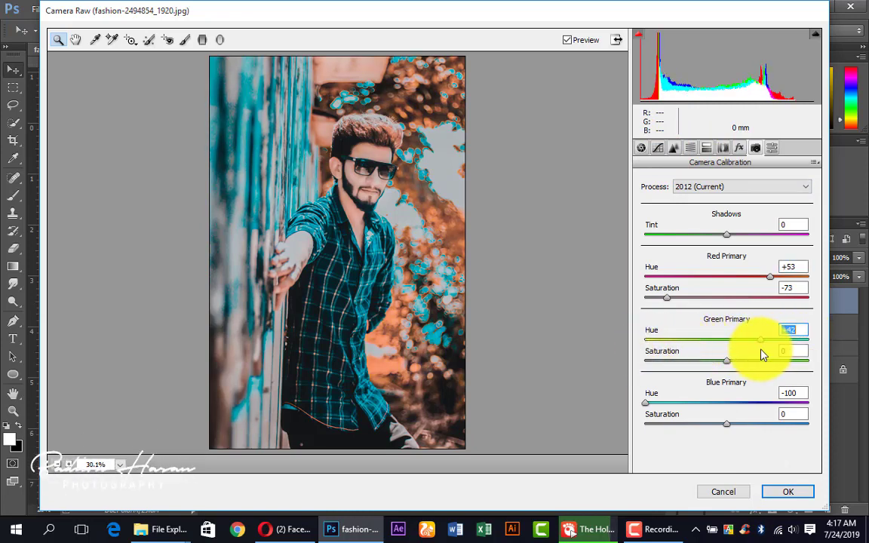
click(788, 501)
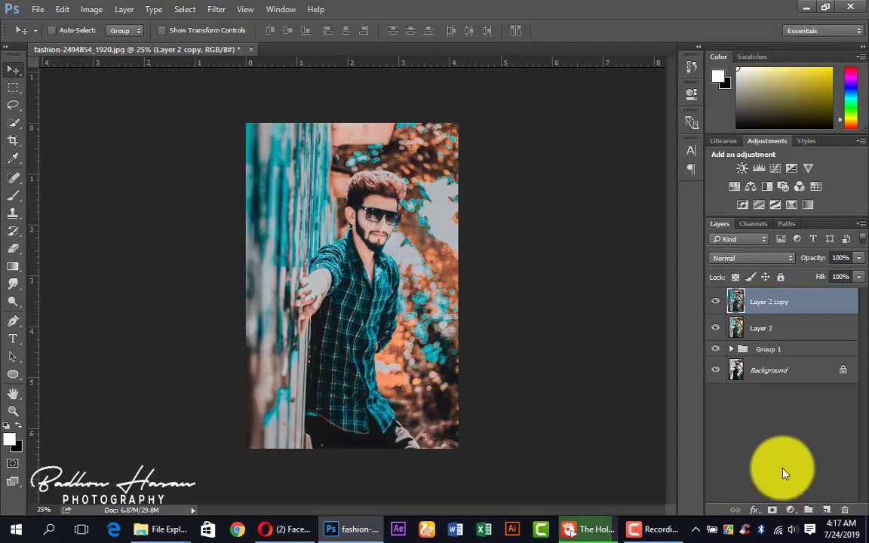
Step: Duplicate the graded layer, apply High Pass, blend it in Overlay and merge it down
ctrl+click(390, 217)
ctrl+click(414, 163)
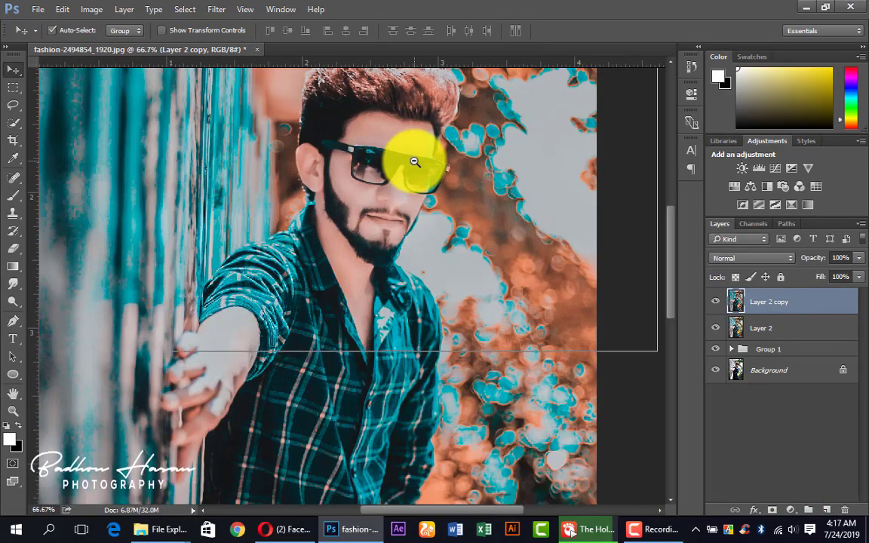
alt+click(412, 159)
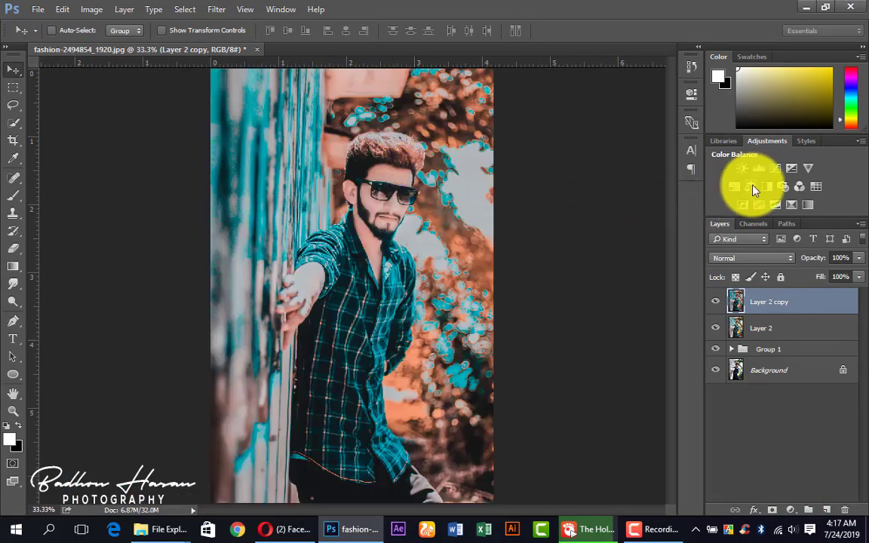
key(ctrl+j)
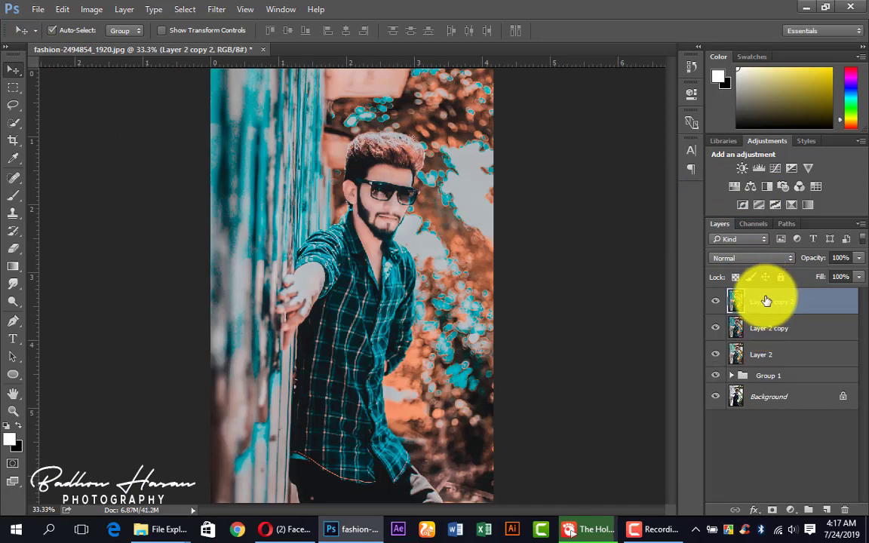
click(214, 9)
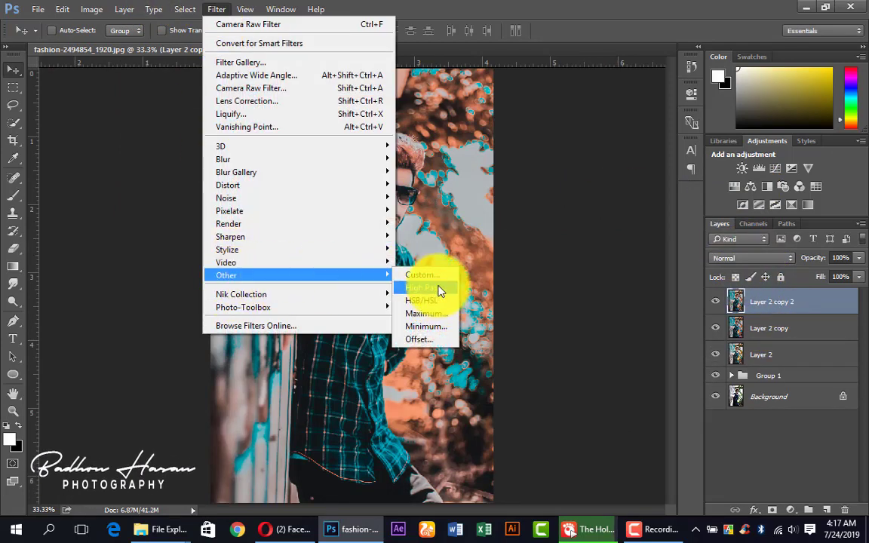
click(441, 288)
click(785, 85)
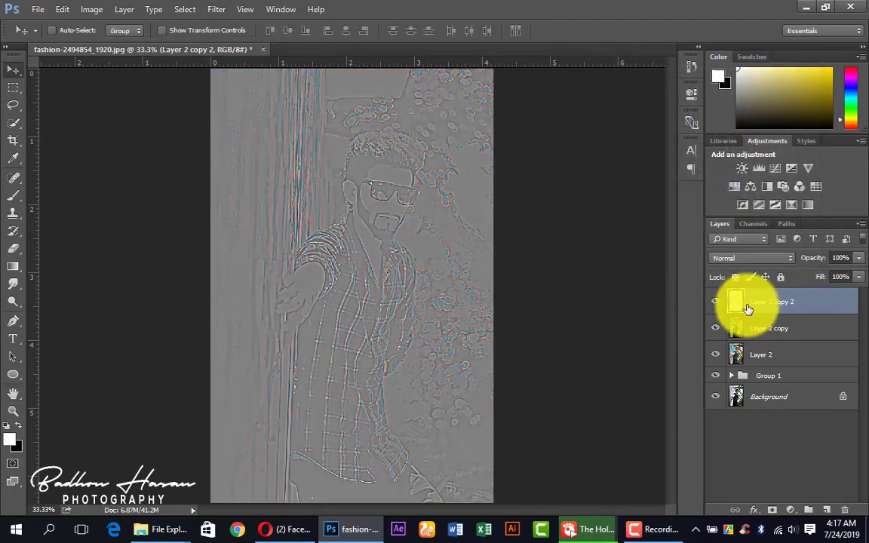
click(762, 258)
click(741, 393)
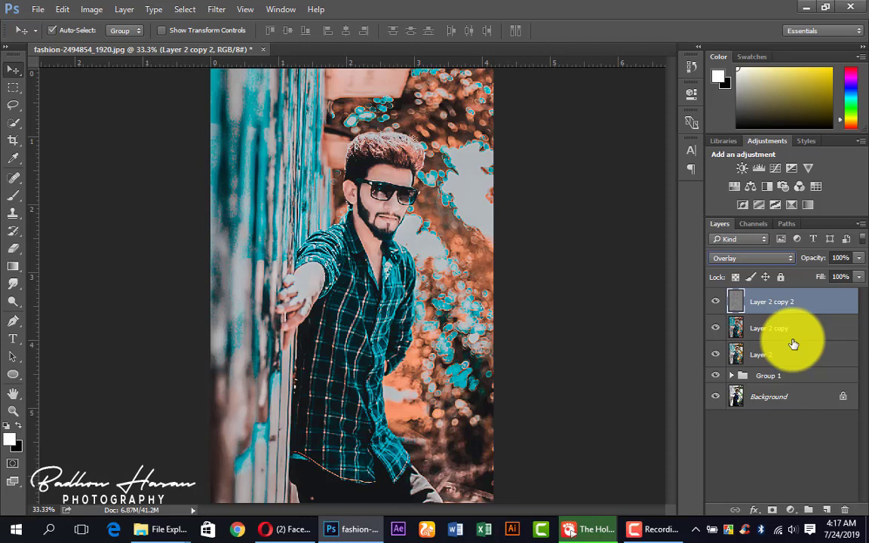
key(ctrl+e)
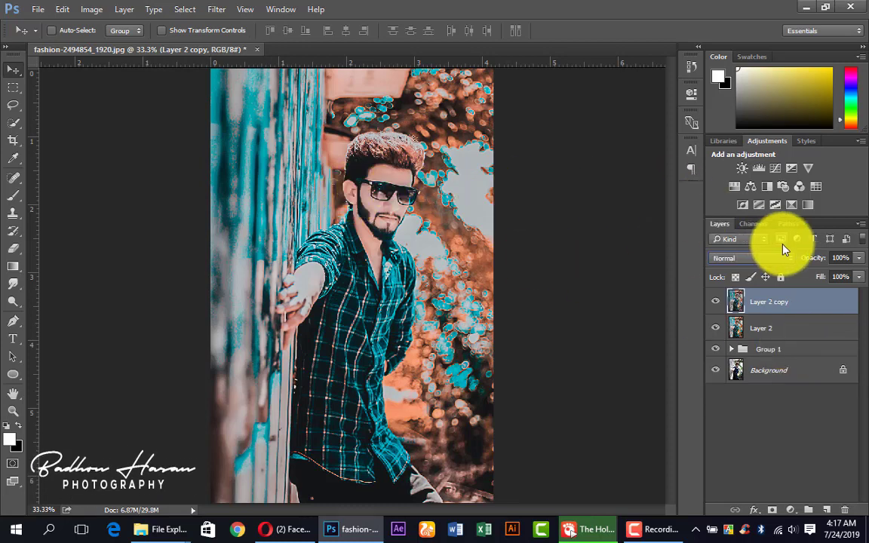
key(ctrl+space)
ctrl+alt+click(423, 253)
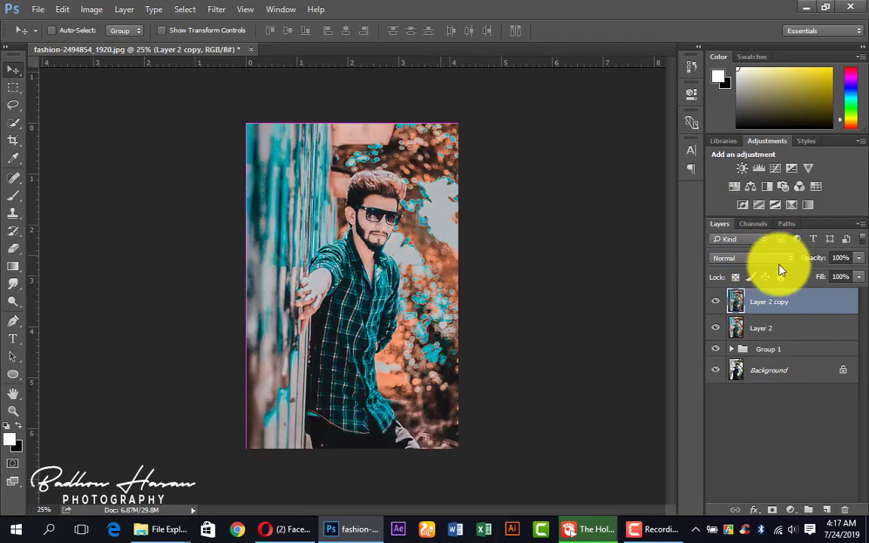
Step: Try a Hue/Saturation adjustment layer with a slight saturation boost, then delete it
click(750, 187)
drag(576, 206, 583, 204)
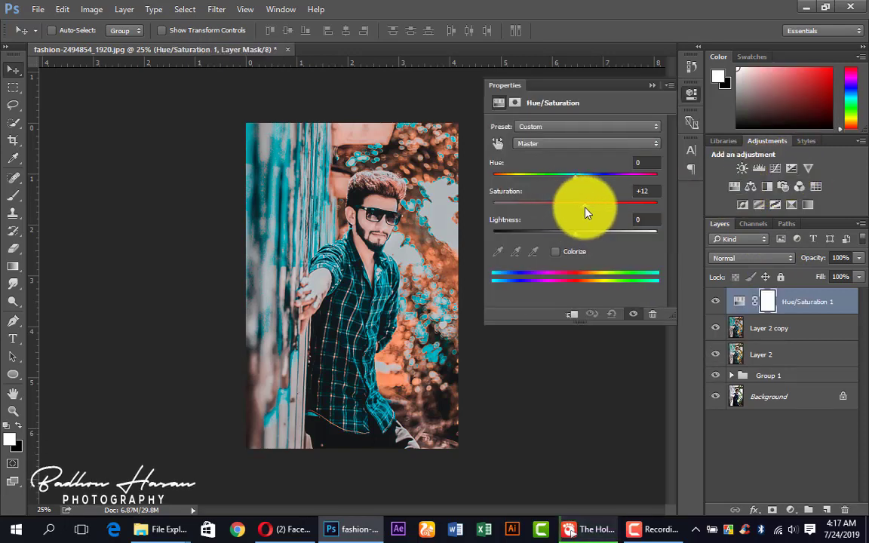
click(653, 84)
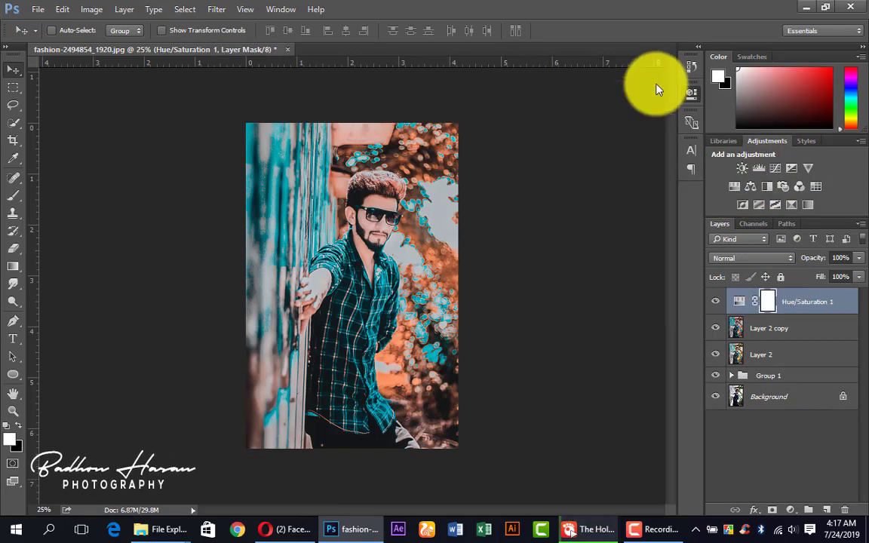
key(Delete)
Step: Add a Color Lookup layer using 3Strip.look at 25% opacity
click(824, 189)
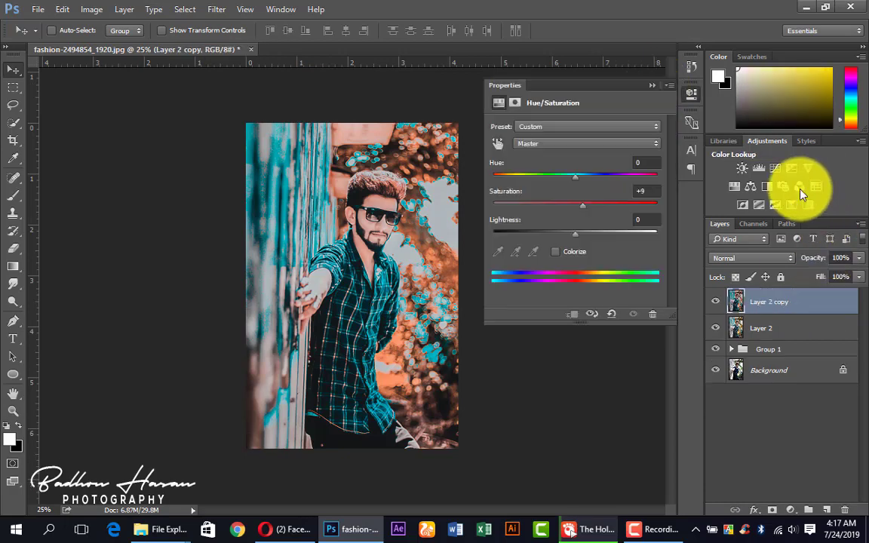
click(604, 126)
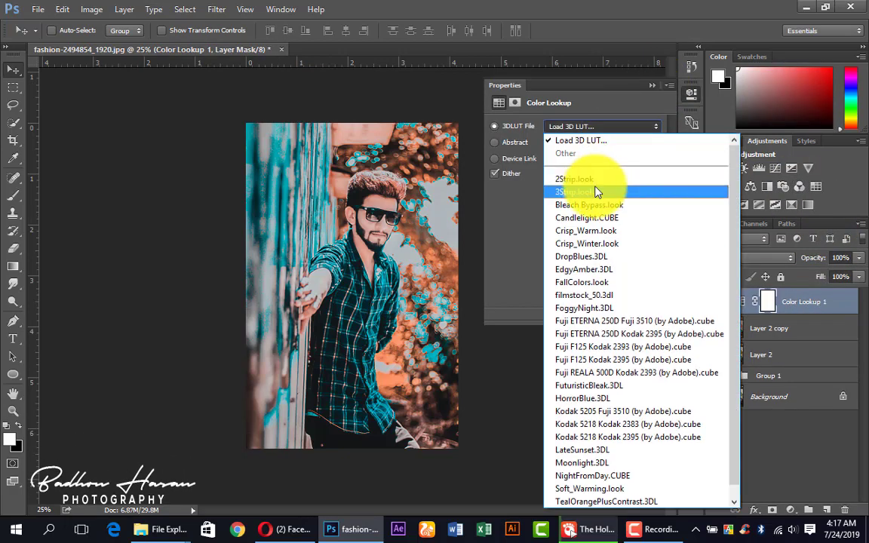
click(596, 193)
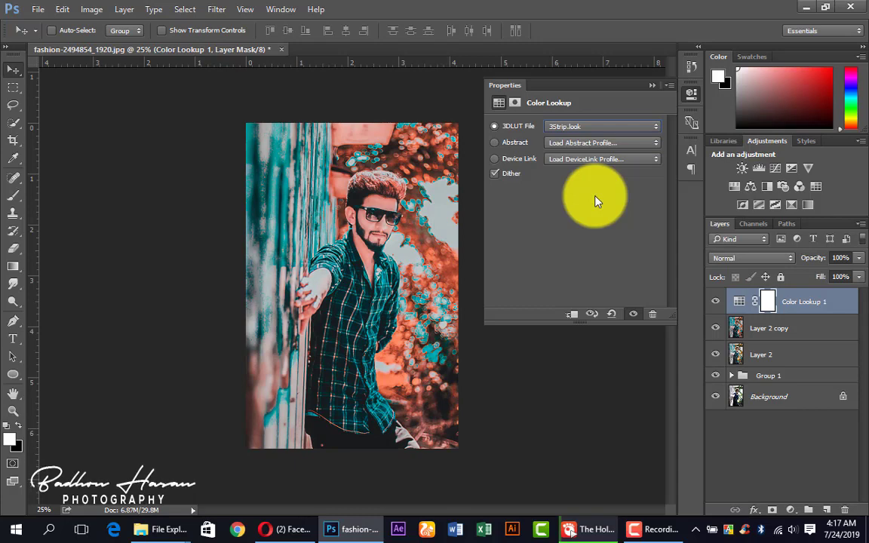
click(840, 258)
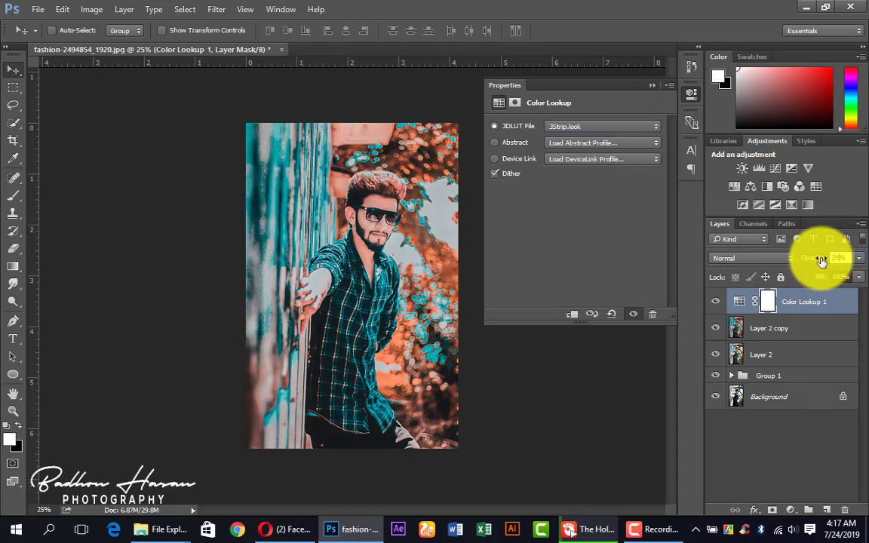
key(Return)
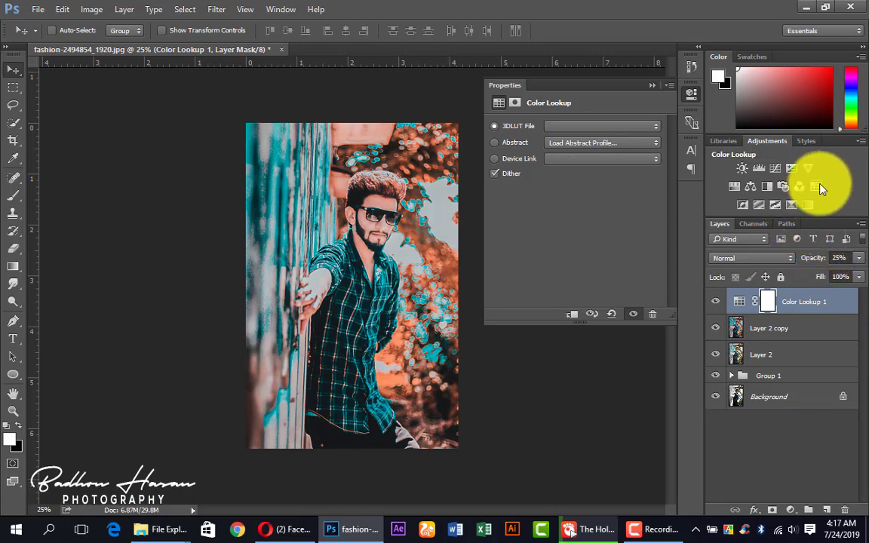
Step: Add a second Color Lookup with DropBlues.3DL, duplicate it, and select the layers down to Layer 2
click(819, 187)
click(607, 126)
click(605, 175)
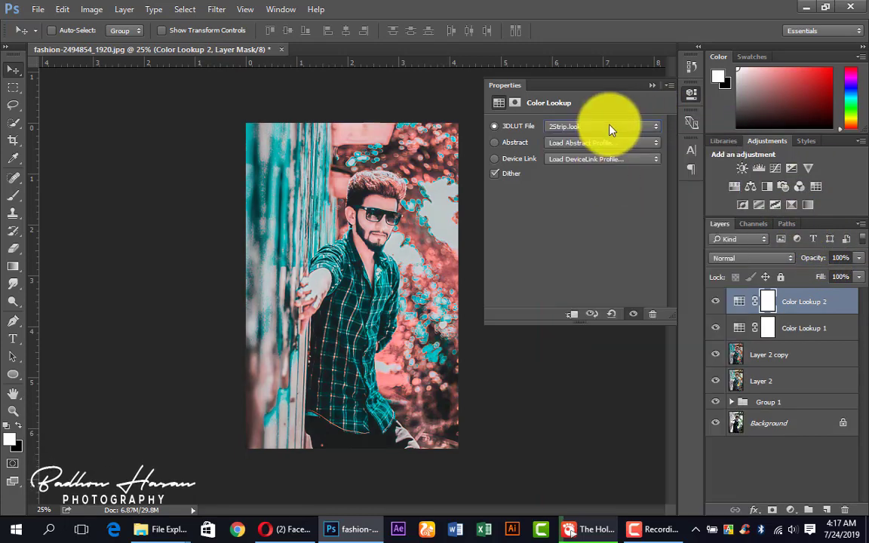
click(609, 127)
click(609, 242)
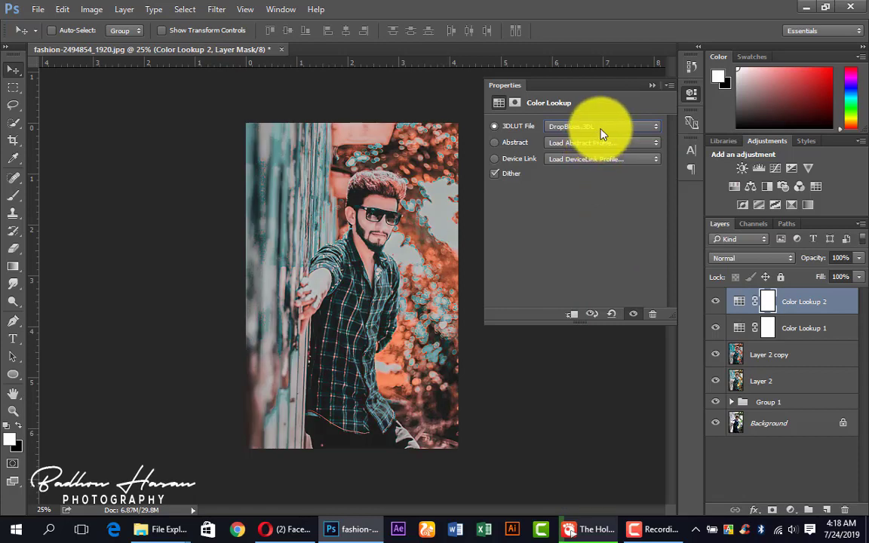
click(654, 87)
key(ctrl+j)
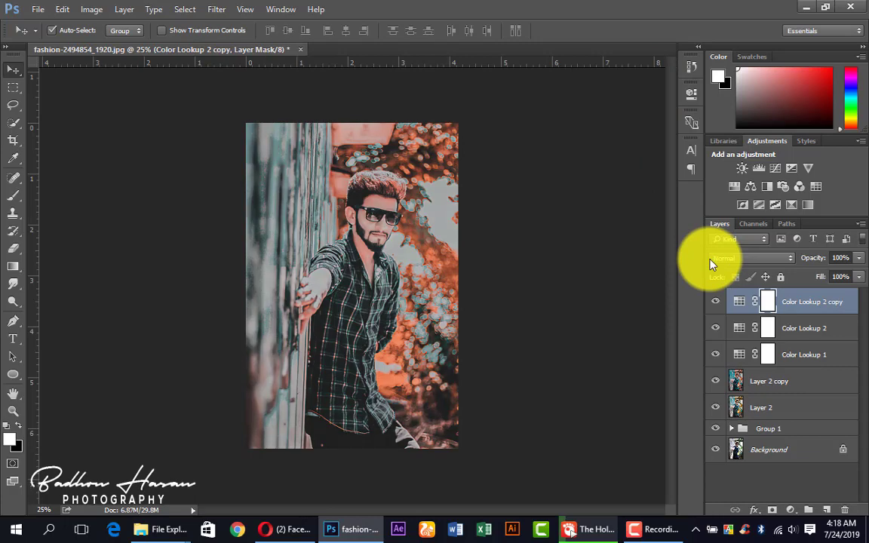
ctrl+click(382, 211)
ctrl+alt+click(384, 217)
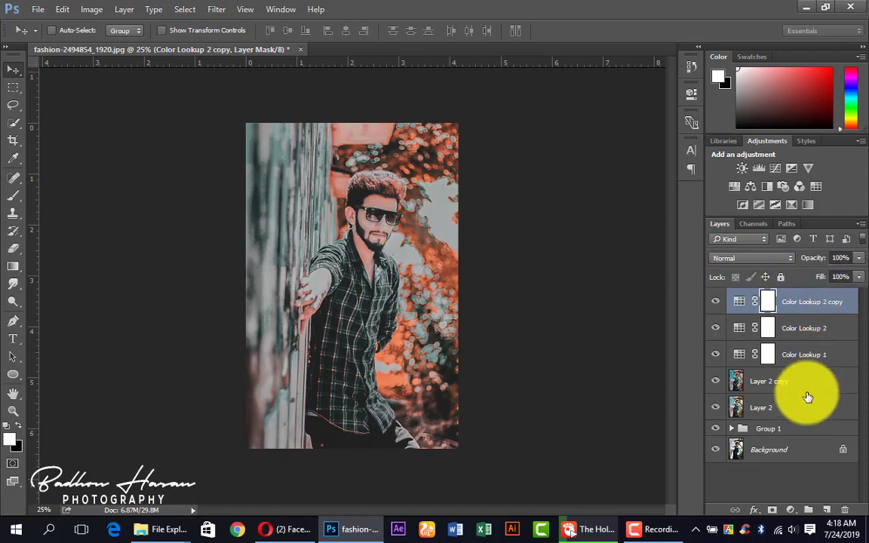
shift+click(805, 406)
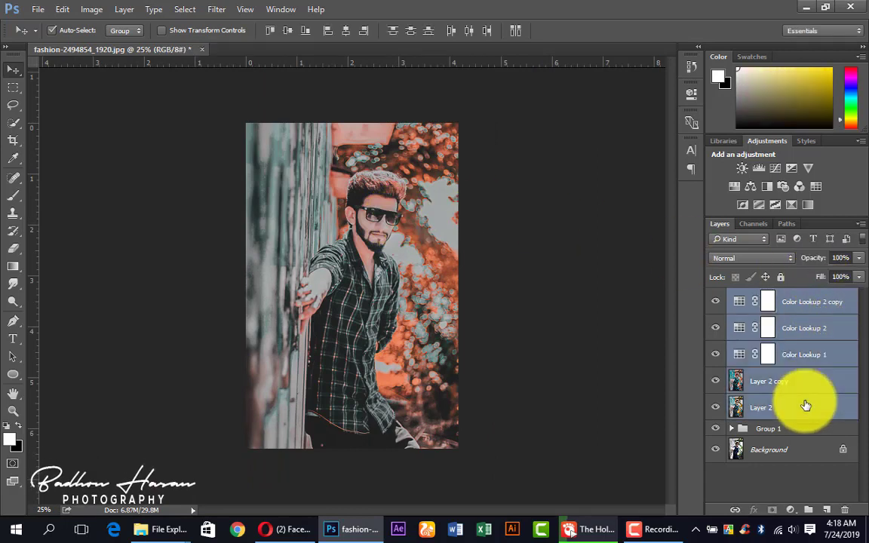
Step: Merge the selected layers, then add a Kodak 5218 Kodak 2395 Color Lookup at 20% opacity
key(ctrl+e)
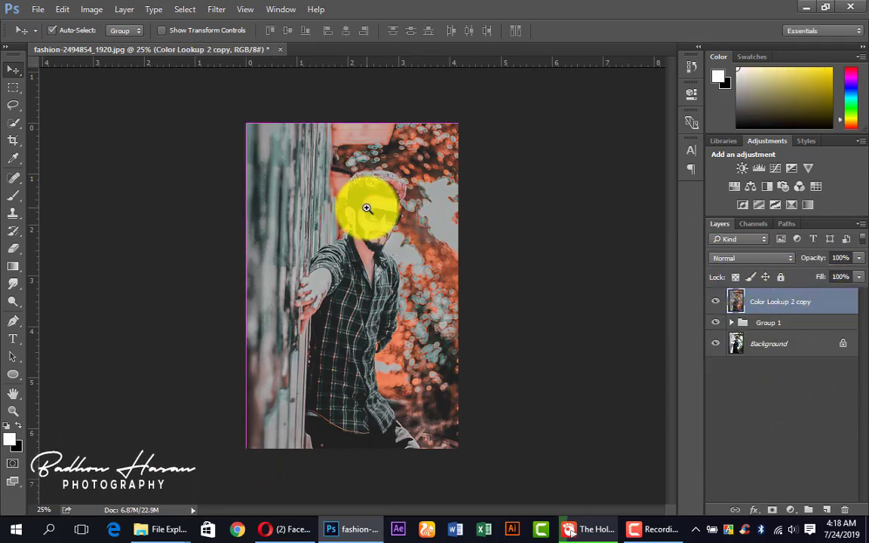
drag(393, 250, 419, 164)
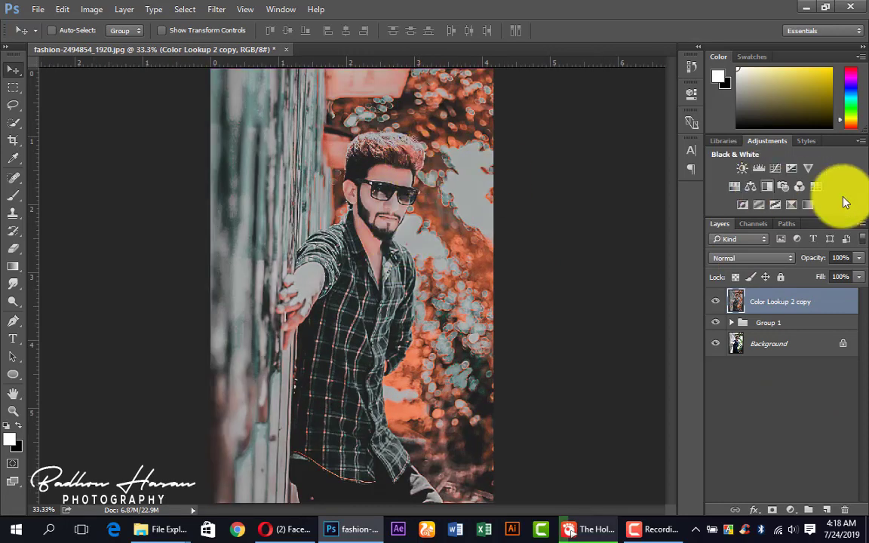
click(816, 187)
click(581, 127)
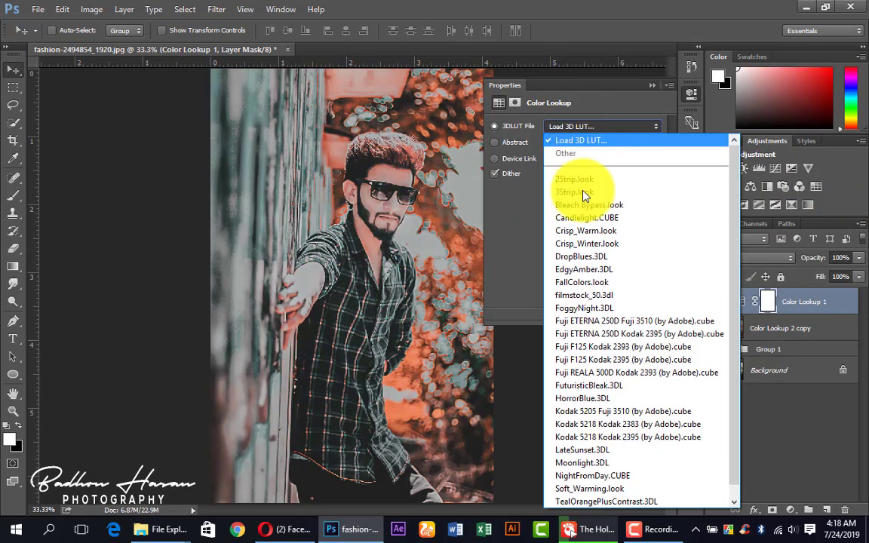
click(581, 434)
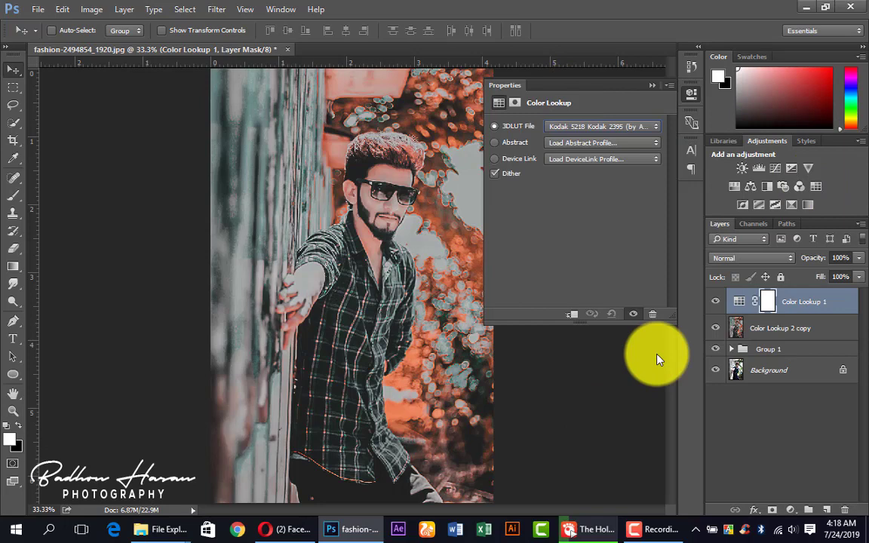
click(840, 257)
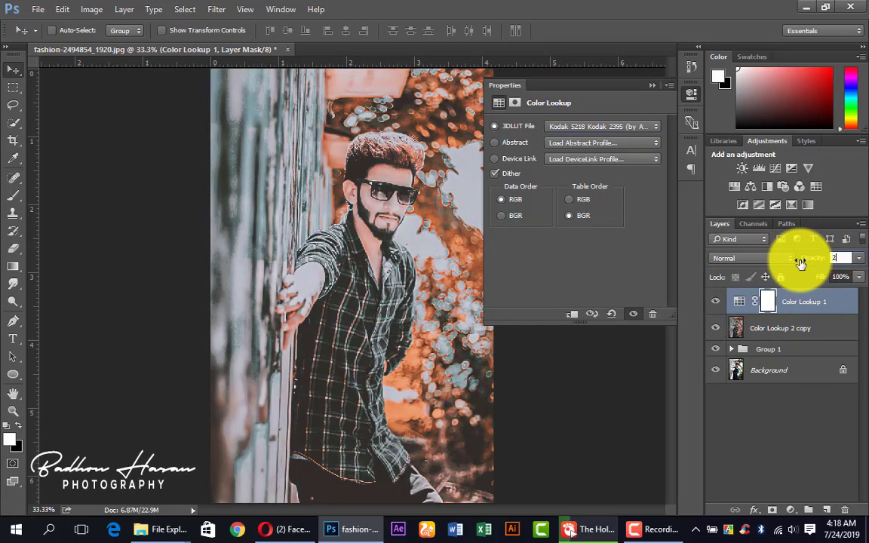
text(20)
Step: Add a FoggyNight Color Lookup layer at 20% opacity
click(815, 187)
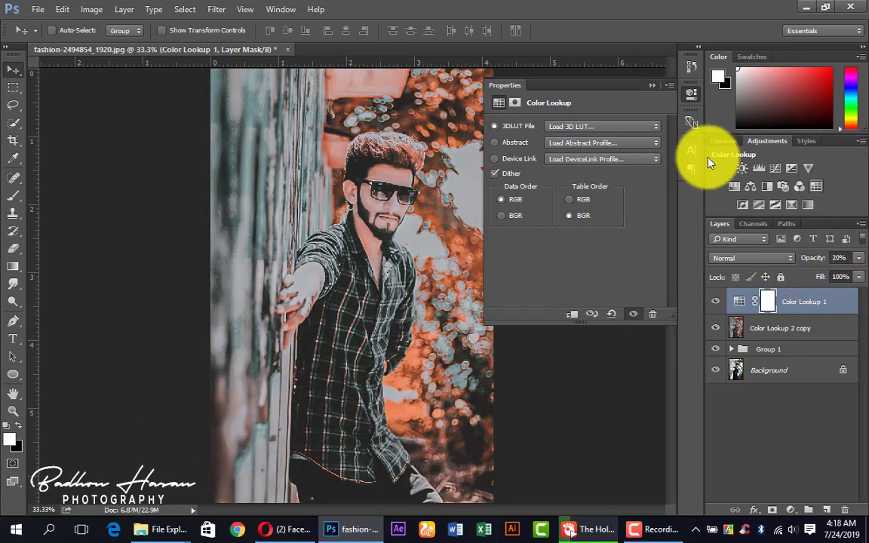
click(639, 127)
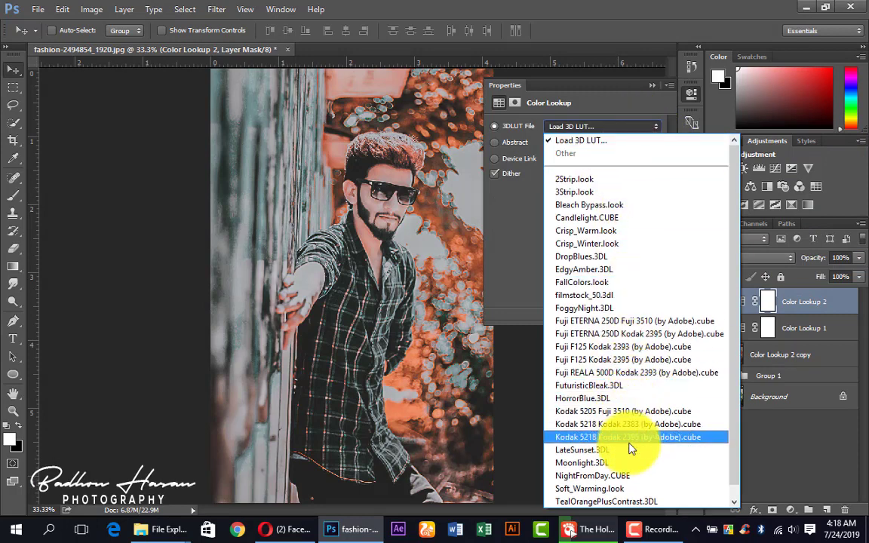
click(611, 307)
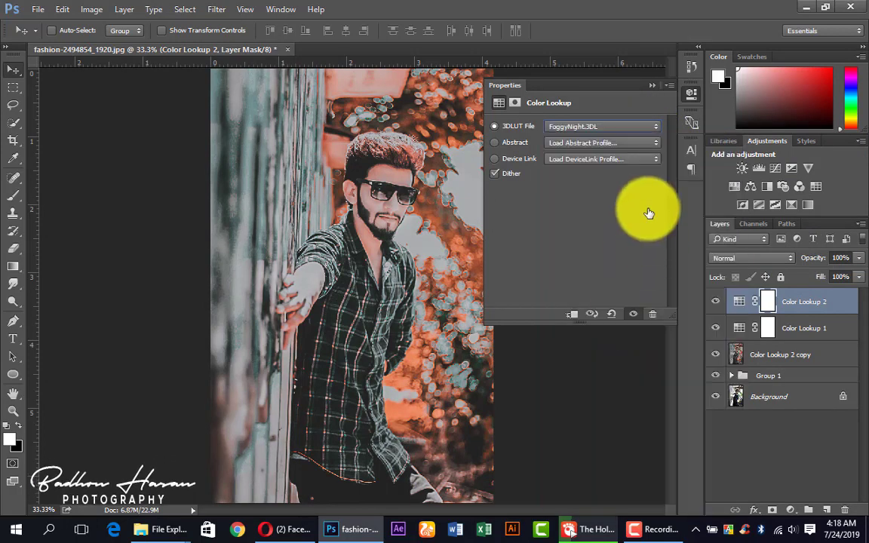
text(20)
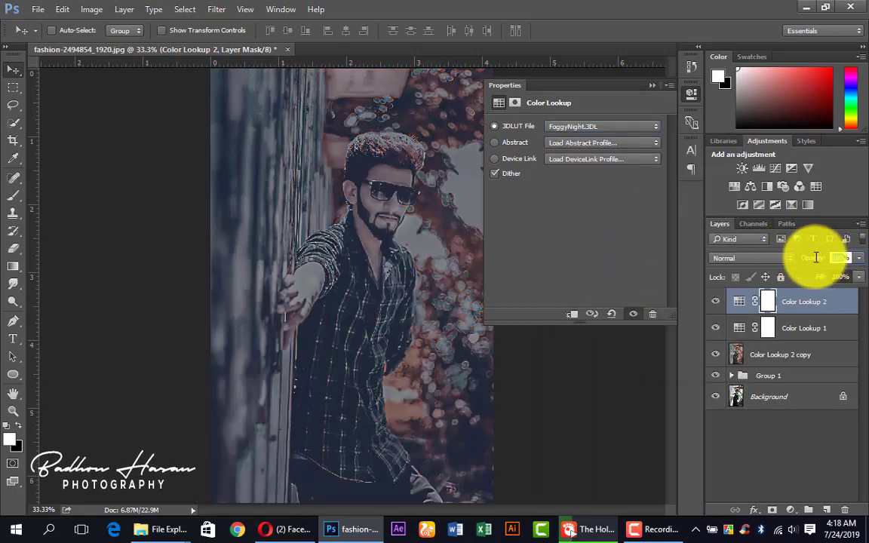
key(Return)
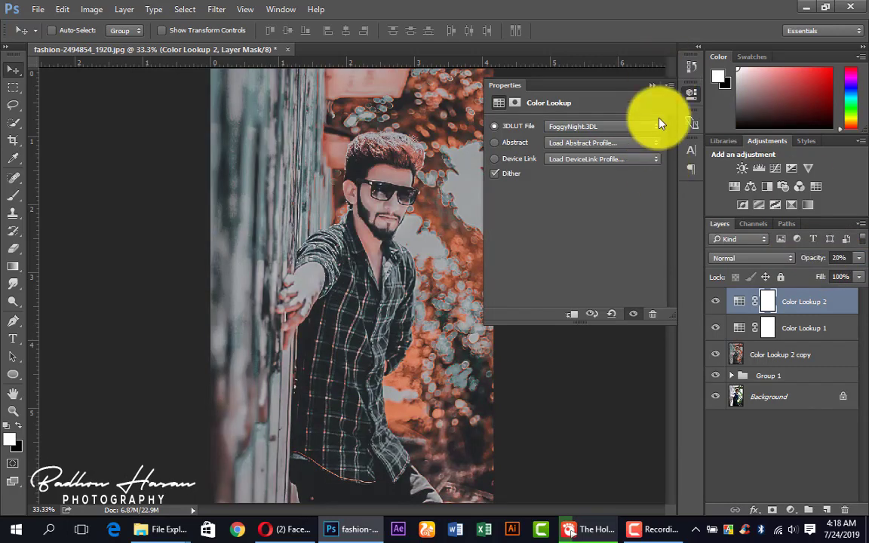
click(652, 85)
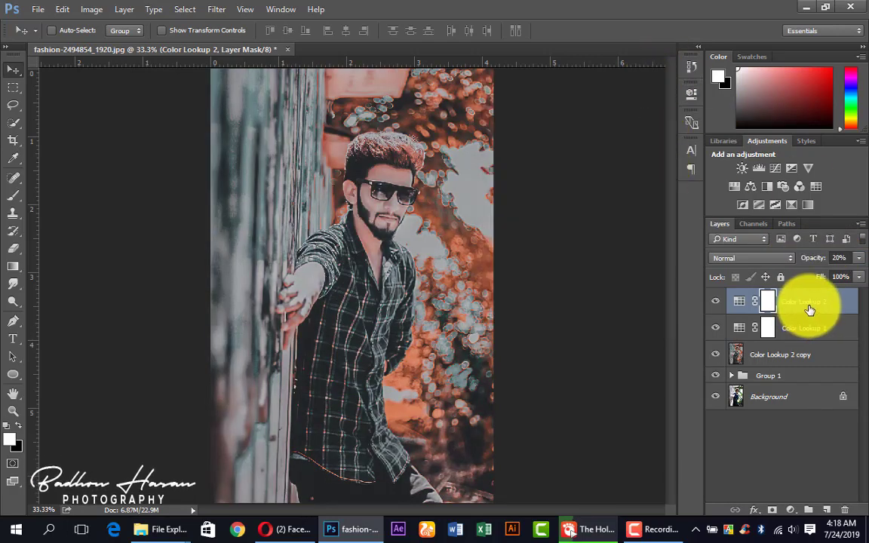
Step: Delete both trial Color Lookup layers
drag(808, 301, 845, 510)
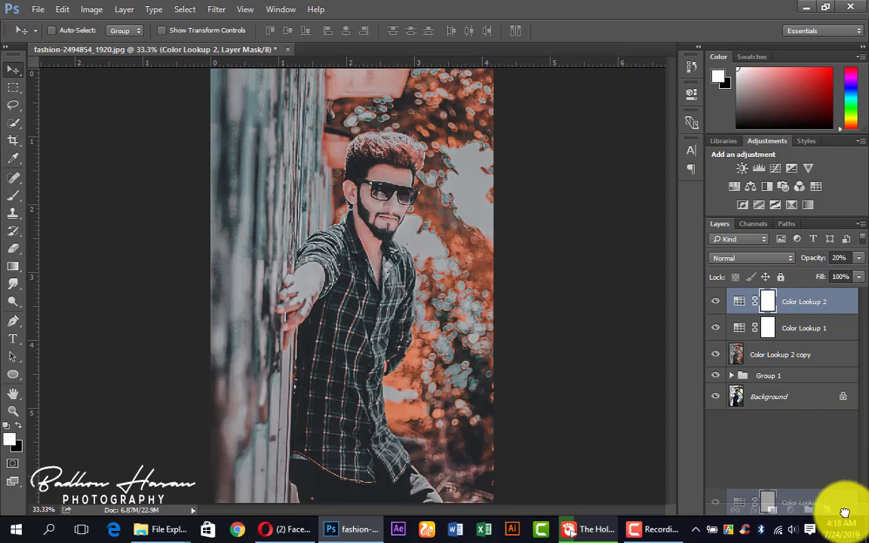
key(ctrl+minus)
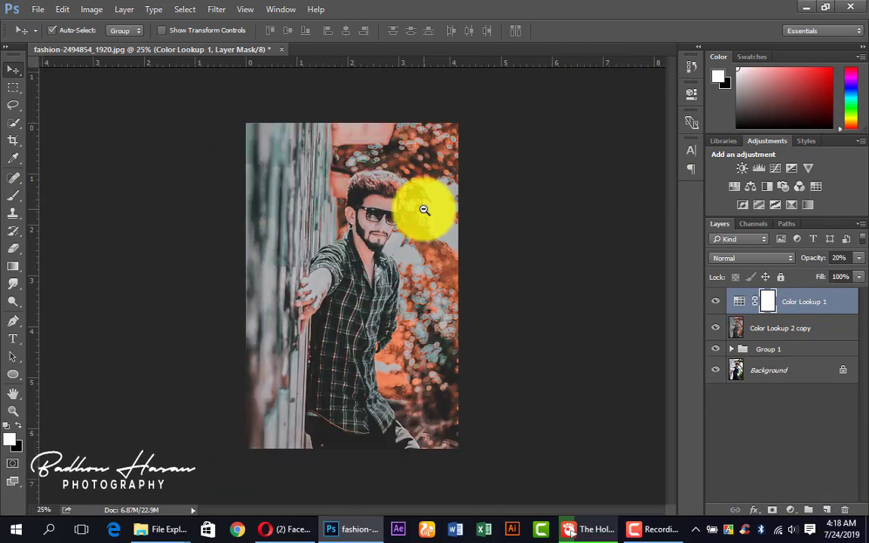
key(ctrl)
key(Delete)
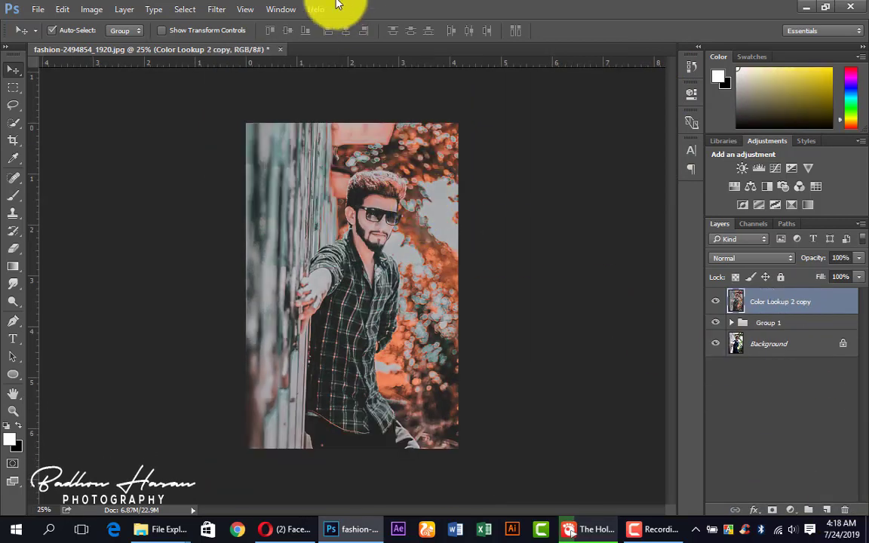
Step: Launch the Camera Raw Filter on the Color Lookup 2 copy and raise Clarity to about +18
click(64, 8)
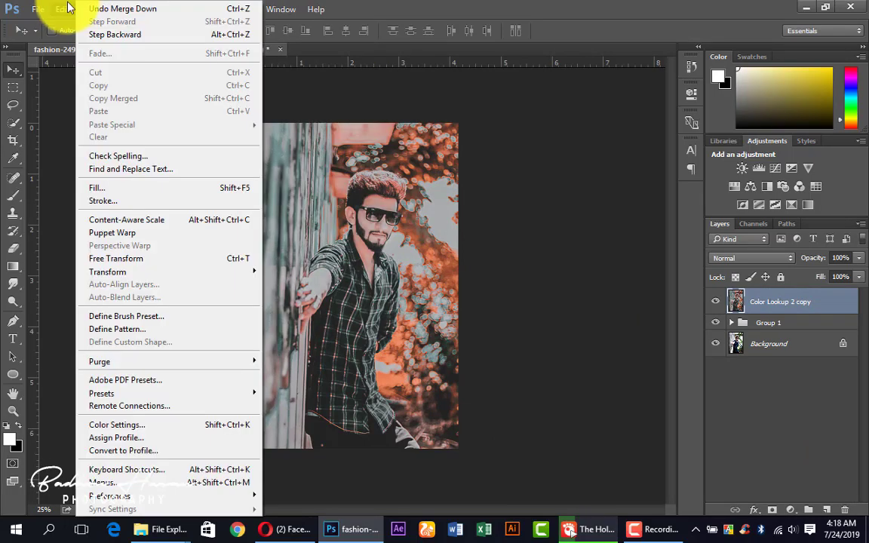
key(Escape)
click(216, 9)
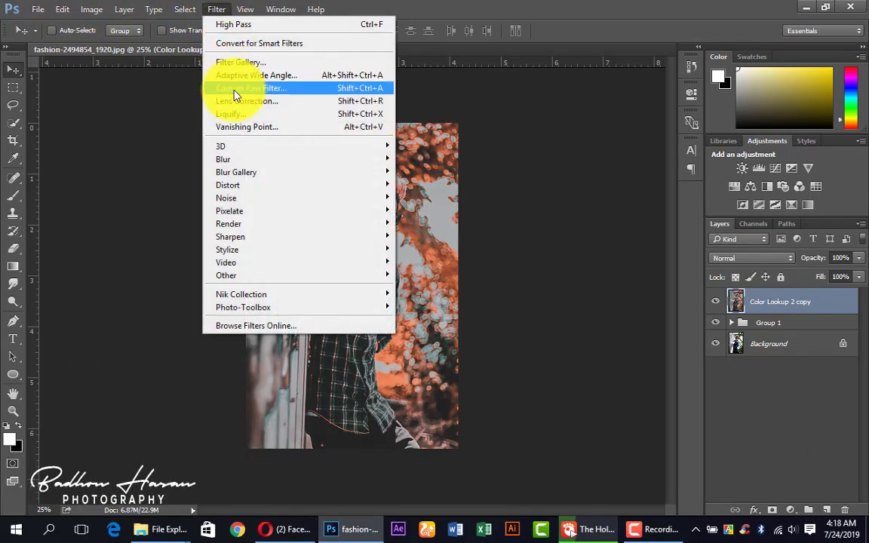
click(236, 82)
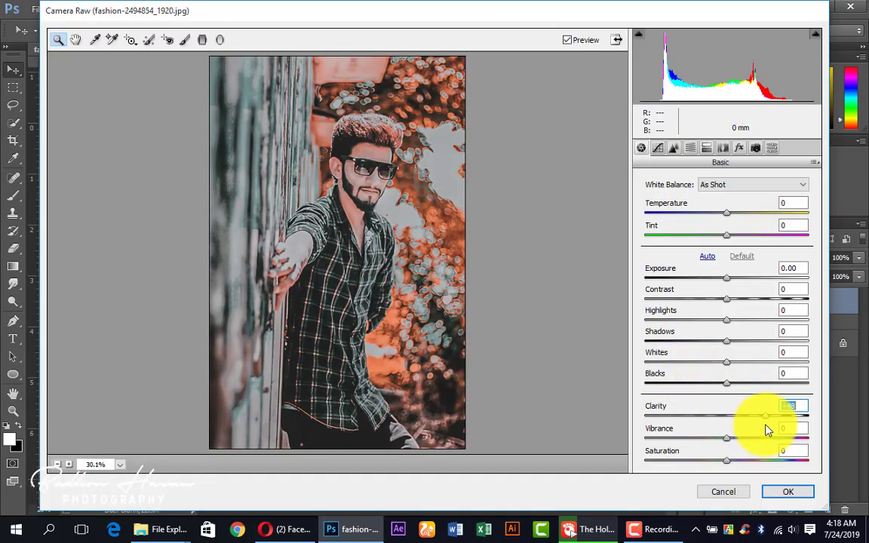
mouse_move(767, 429)
mouse_down()
mouse_move(741, 430)
mouse_move(741, 447)
mouse_up()
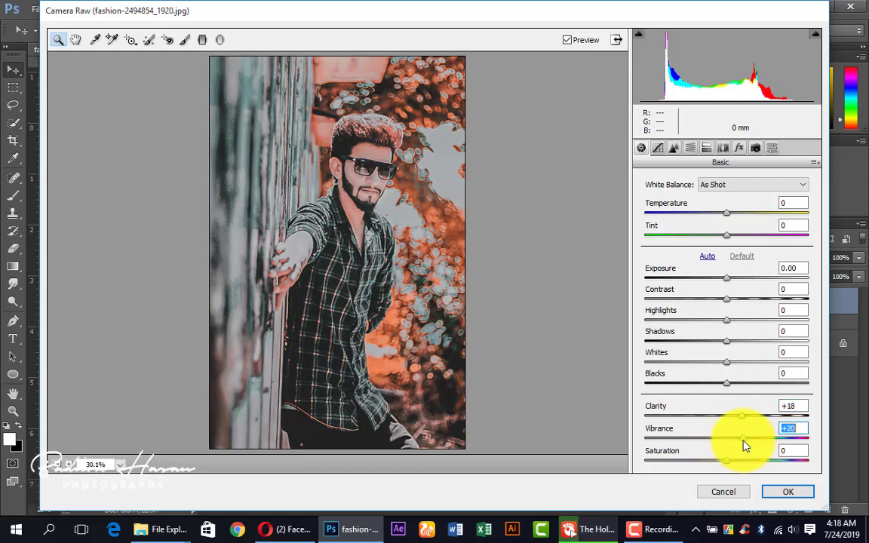
Step: Draw a radial filter ellipse over the man and darken its surroundings to about -1.15 exposure
click(220, 39)
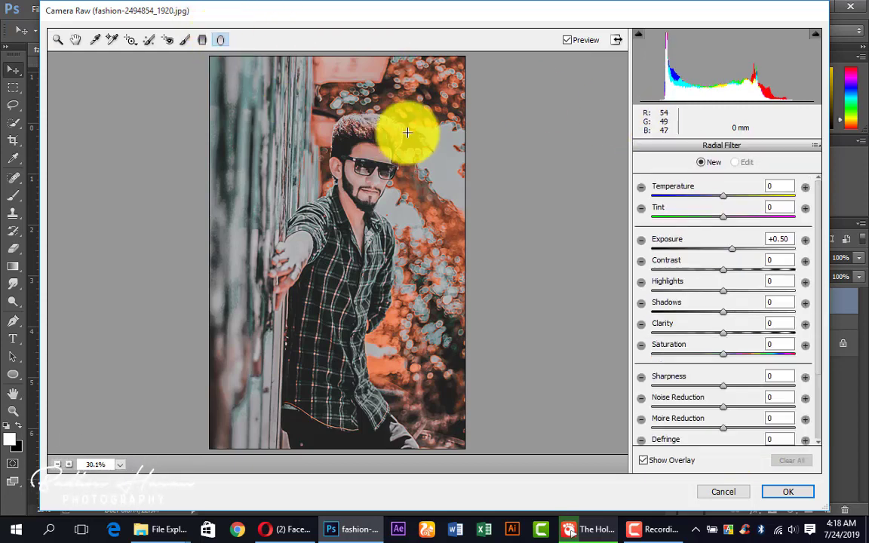
drag(330, 107, 422, 200)
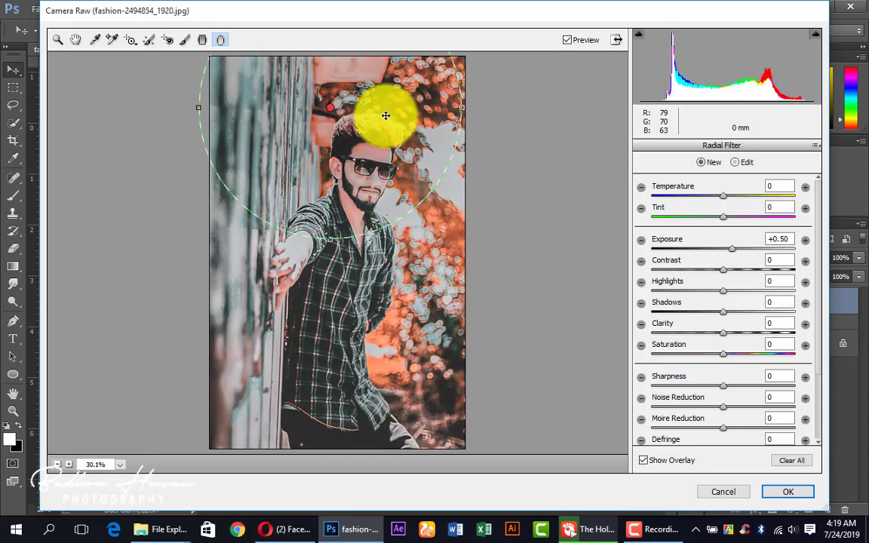
drag(385, 115, 396, 231)
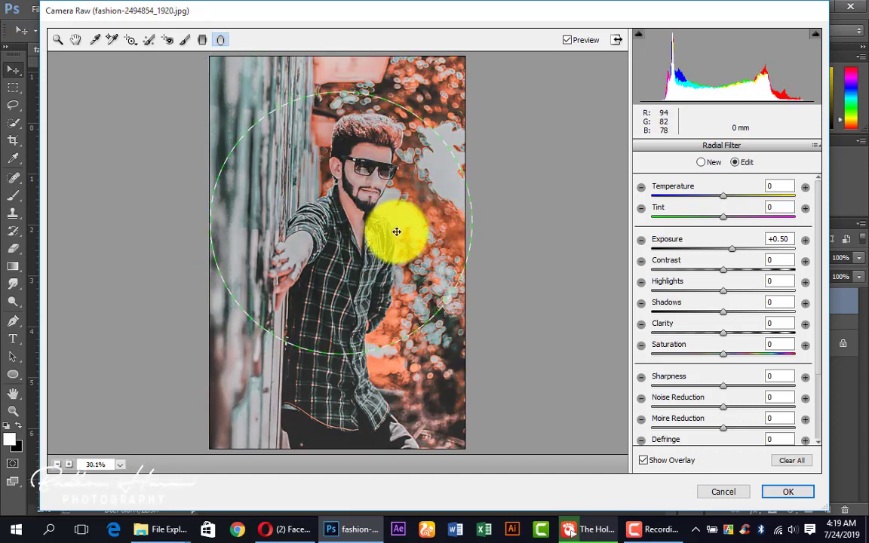
drag(466, 226, 459, 227)
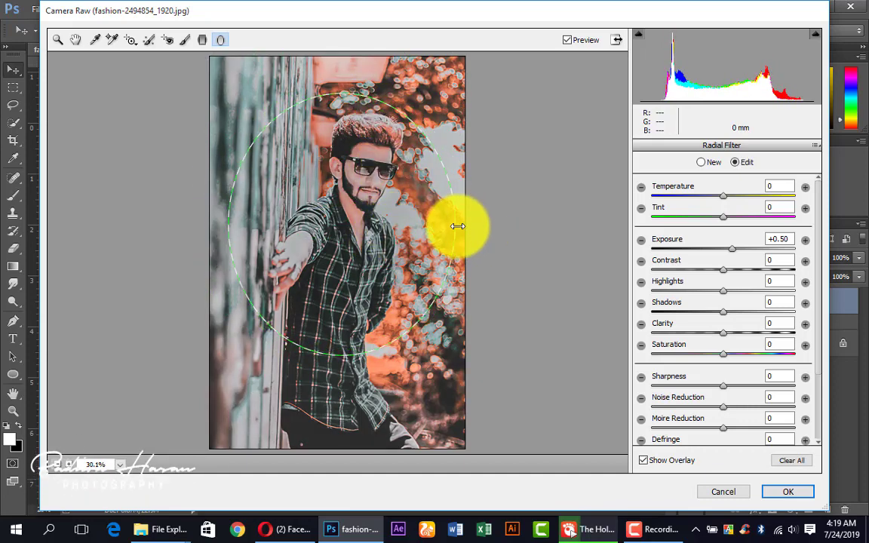
click(710, 240)
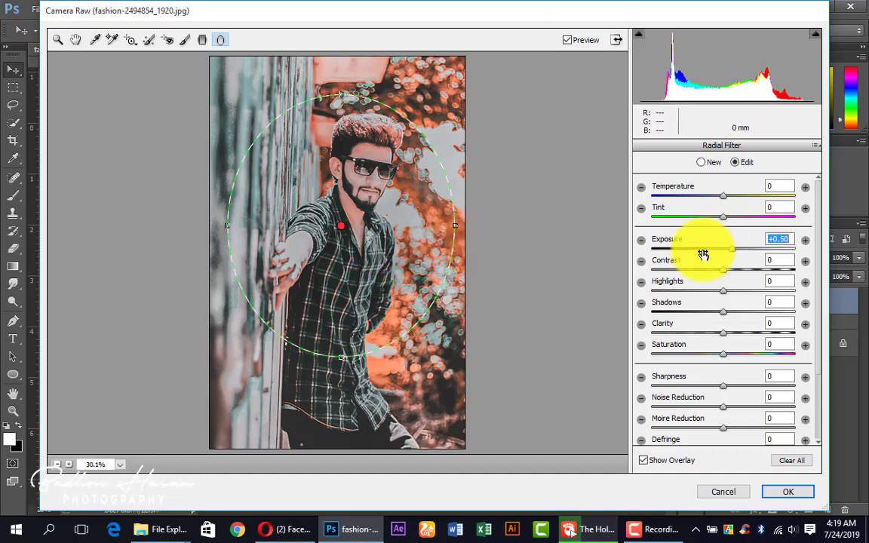
drag(703, 255, 691, 260)
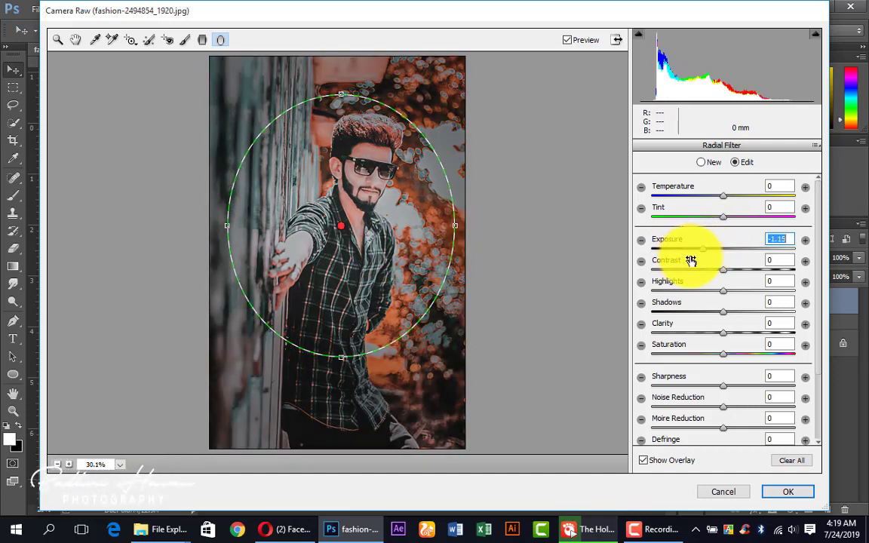
Step: Reshape and centre the ellipse on the man, deepen exposure to -1.30, and apply Camera Raw
drag(341, 93, 363, 61)
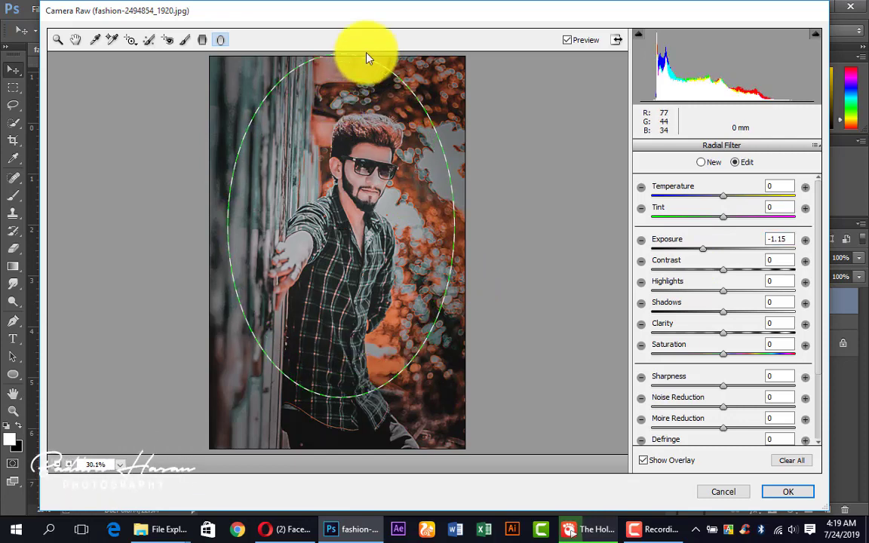
drag(380, 141, 383, 142)
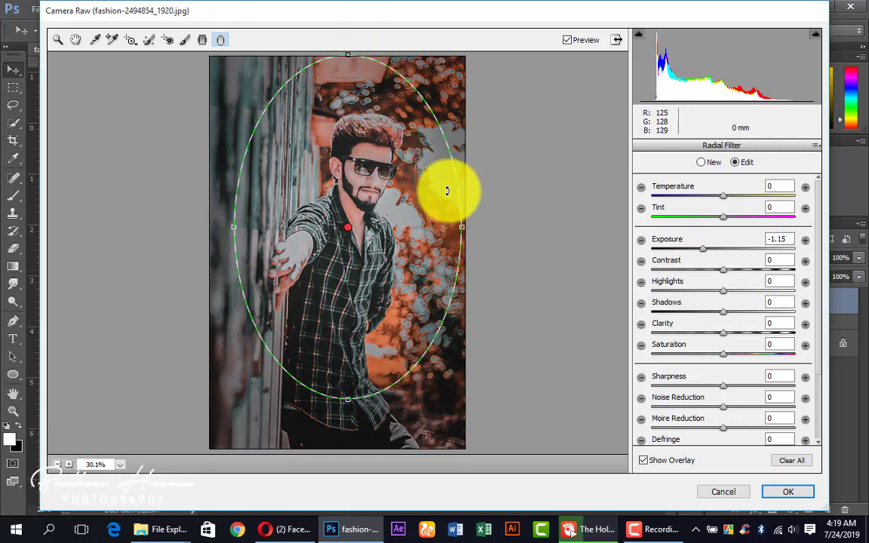
drag(353, 236, 364, 238)
drag(470, 235, 466, 228)
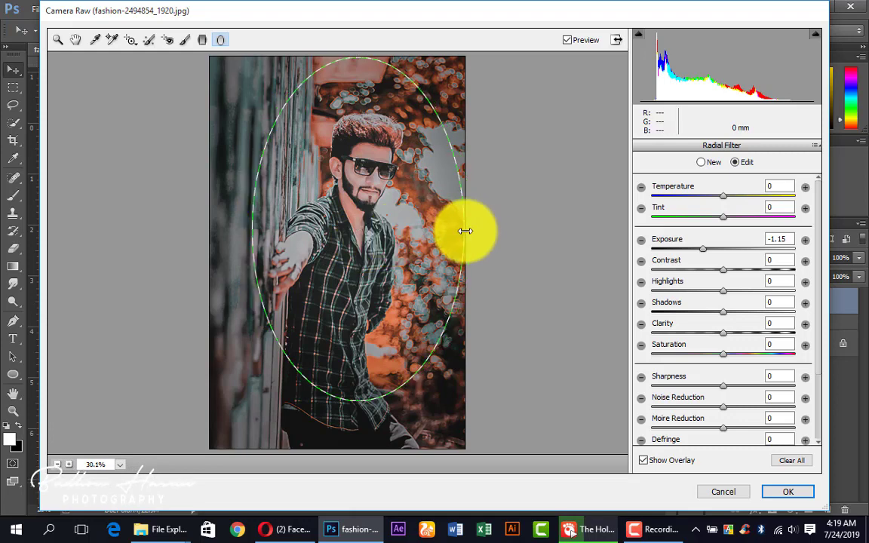
click(398, 245)
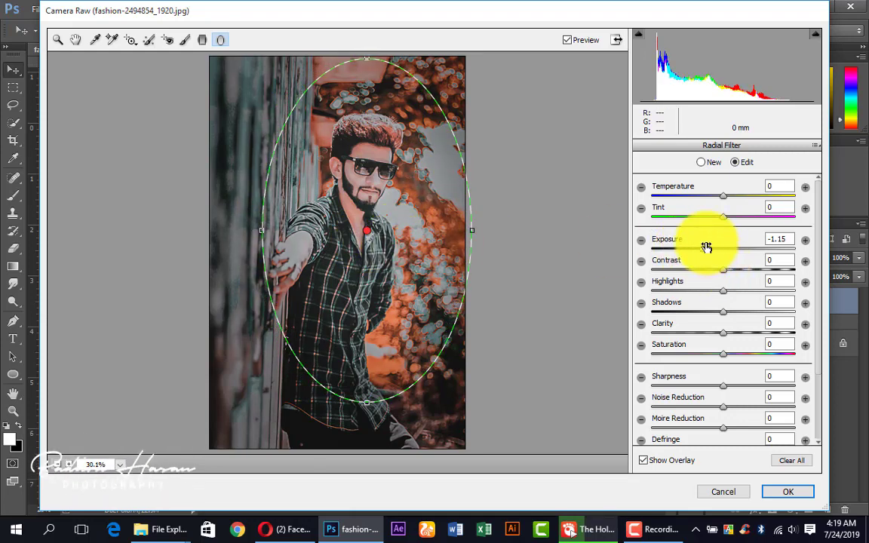
drag(704, 247, 701, 247)
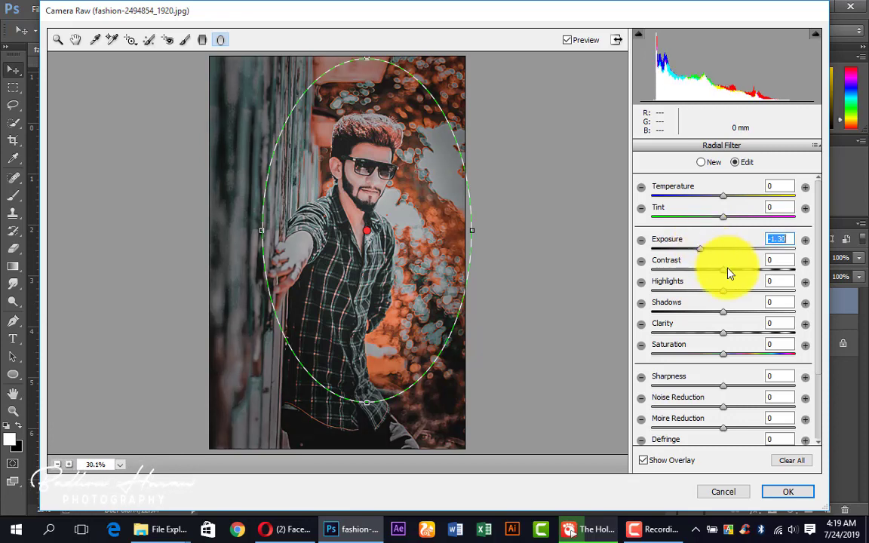
click(772, 492)
click(769, 348)
text(+45)
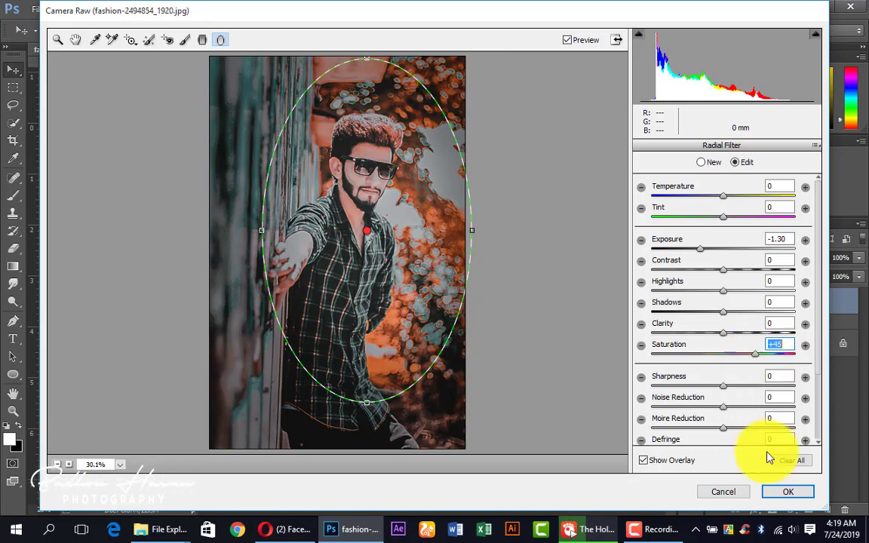
click(776, 494)
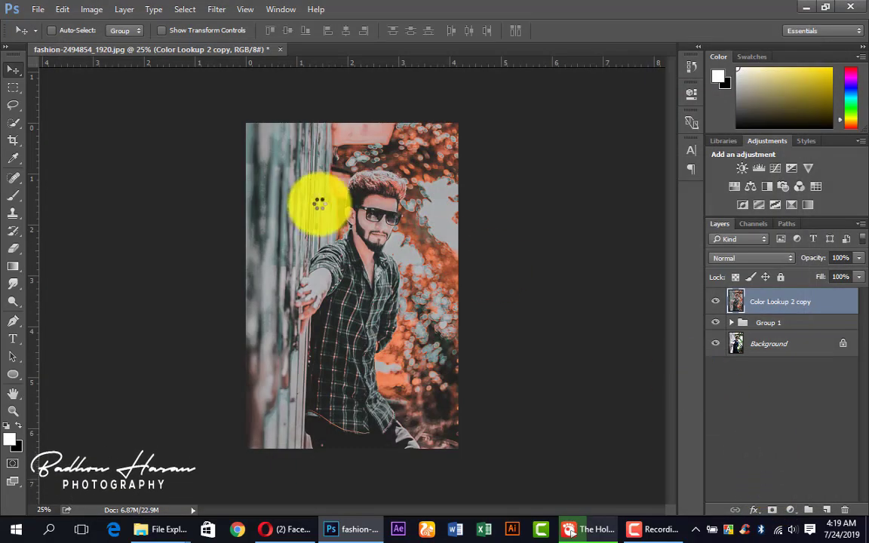
Step: Place the NEw SIGNATURE LOGO png from the 'logo my' folder as a linked file
drag(355, 189, 407, 189)
alt+click(407, 188)
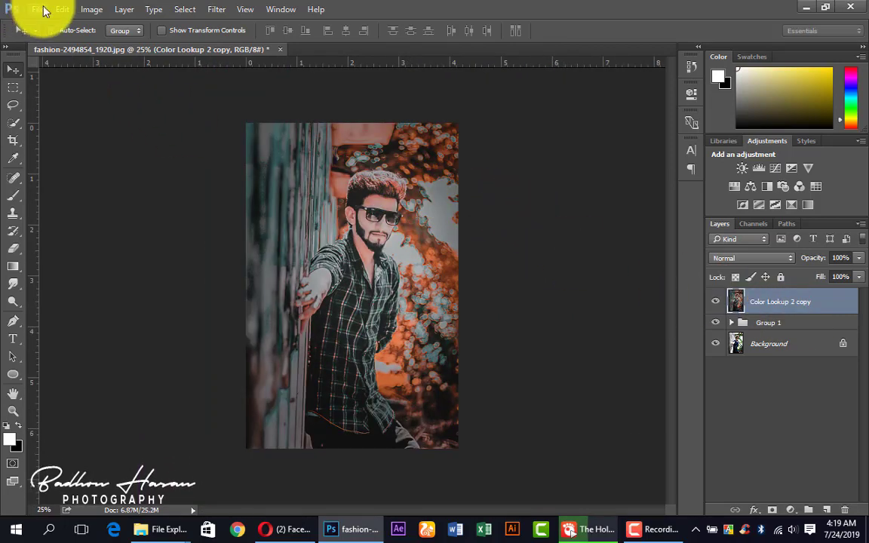
click(38, 9)
click(75, 285)
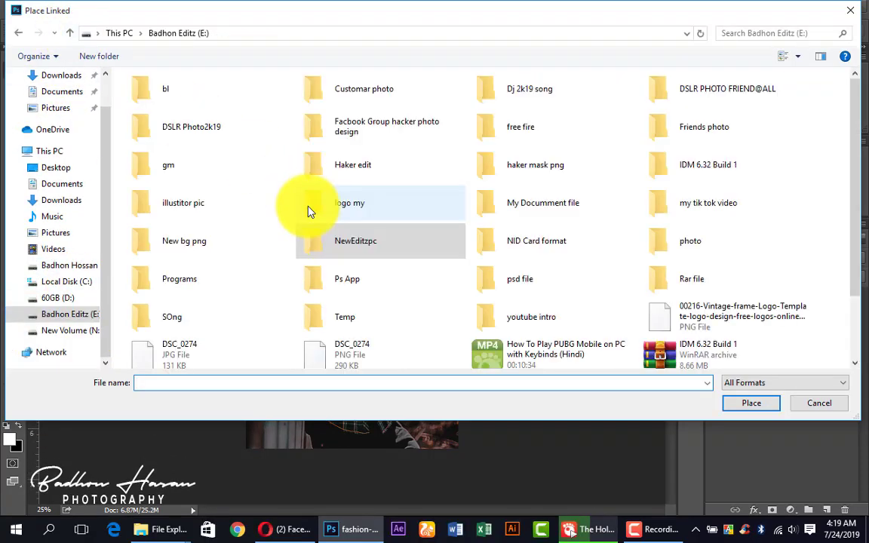
double_click(362, 211)
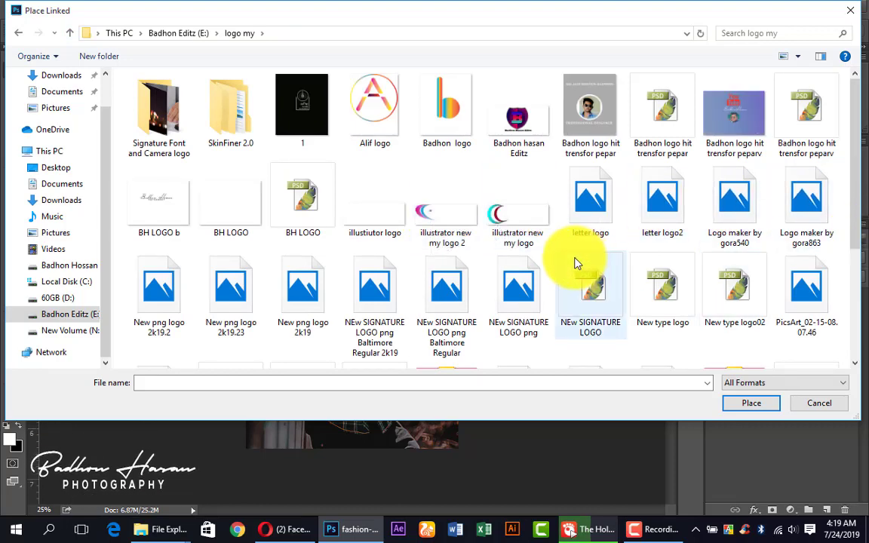
scroll(578, 262, down, 2)
scroll(575, 262, up, 2)
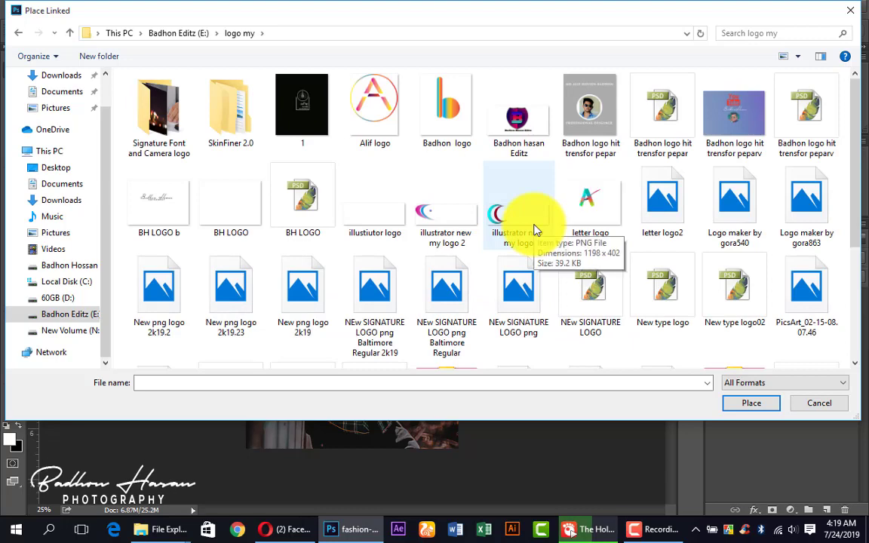
scroll(534, 229, down, 2)
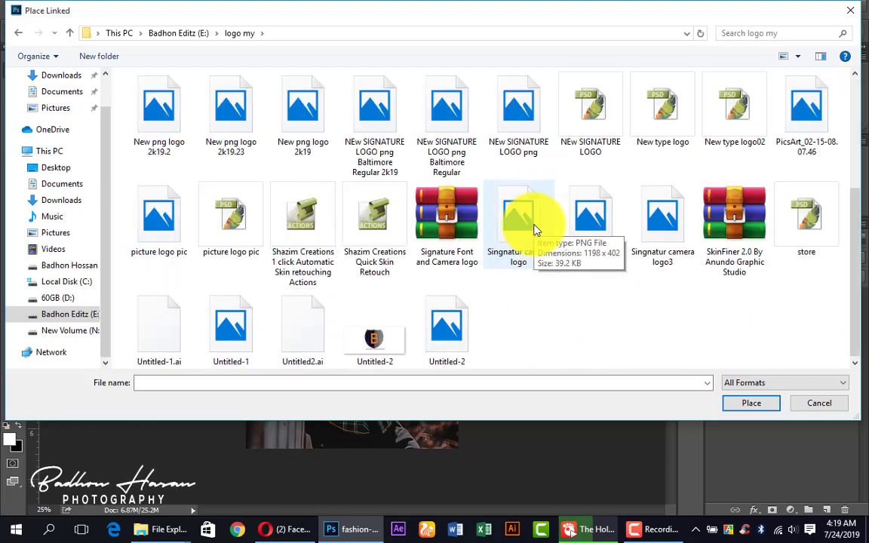
double_click(545, 142)
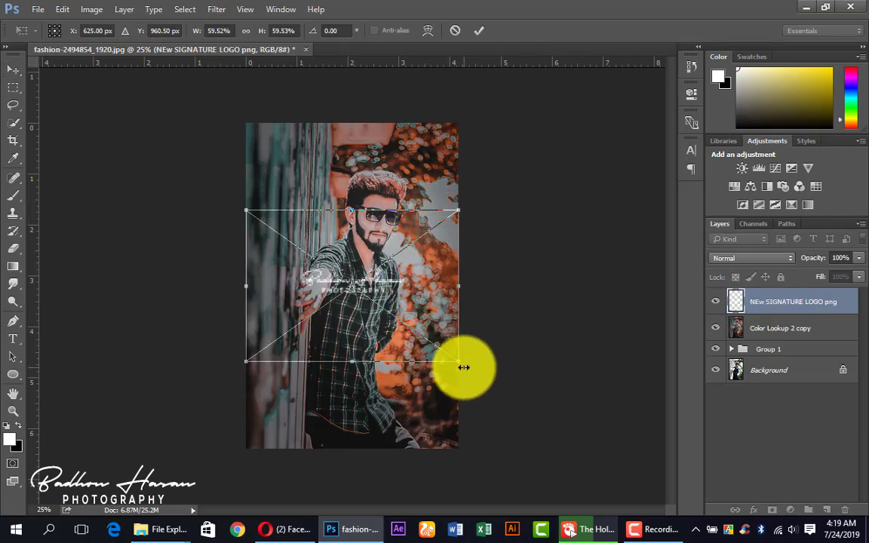
Step: Scale the logo to about 31% and commit it at the top of the photo
mouse_move(463, 367)
mouse_down()
mouse_move(407, 326)
mouse_move(451, 369)
mouse_move(458, 161)
mouse_up()
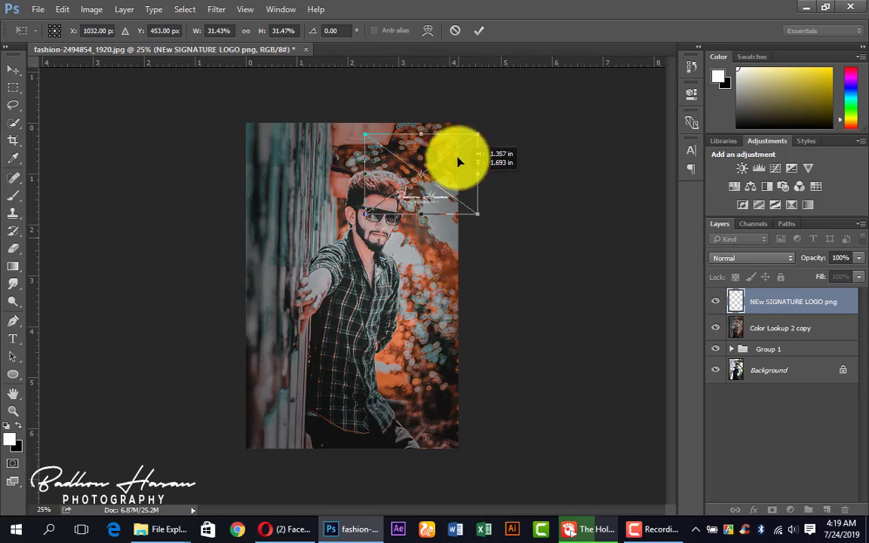
drag(458, 161, 396, 141)
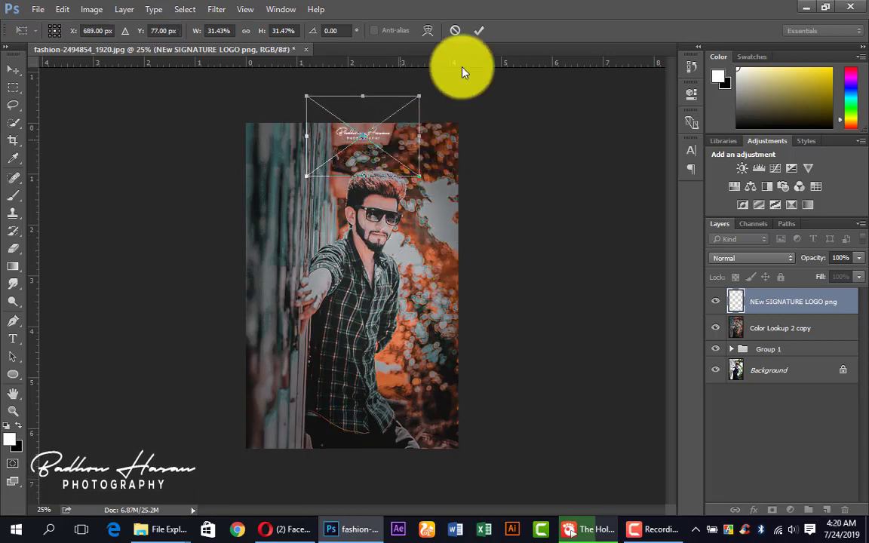
click(479, 31)
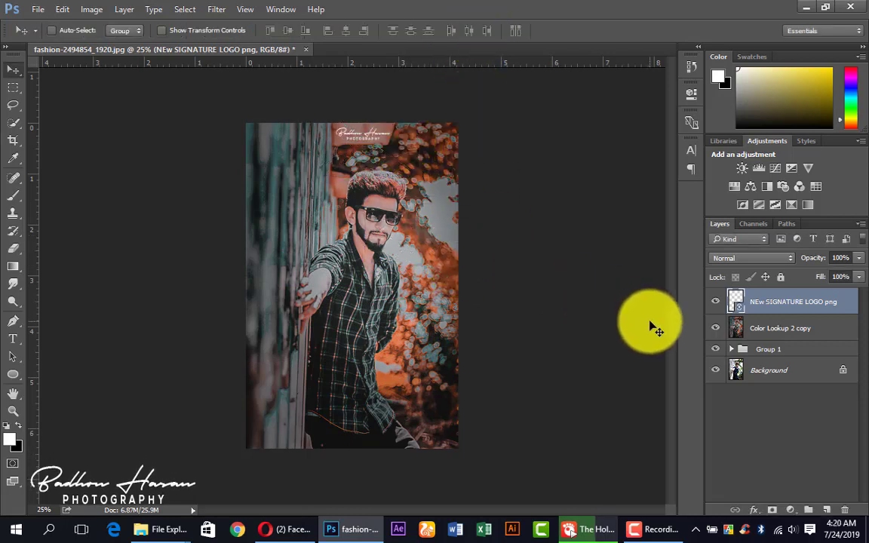
Step: Merge the logo, colour lookup, group and background into one Background layer
shift+click(767, 372)
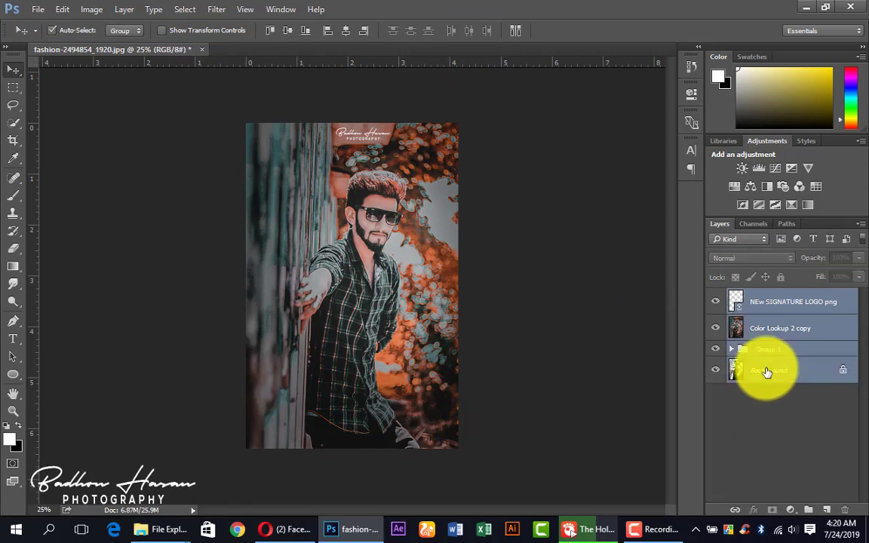
key(ctrl+e)
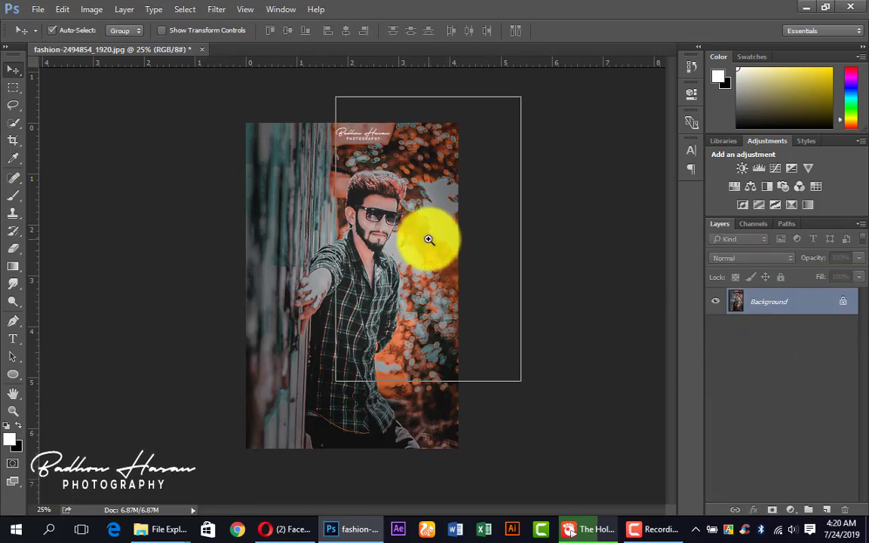
drag(340, 145, 403, 127)
click(404, 127)
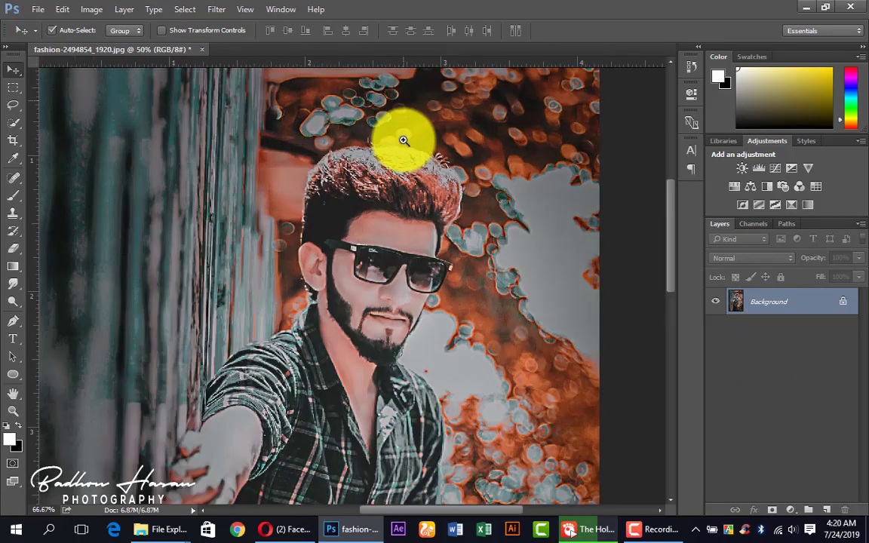
Step: Zoom to 100% on the face to check detail, then zoom back out to the whole photo
alt+click(397, 188)
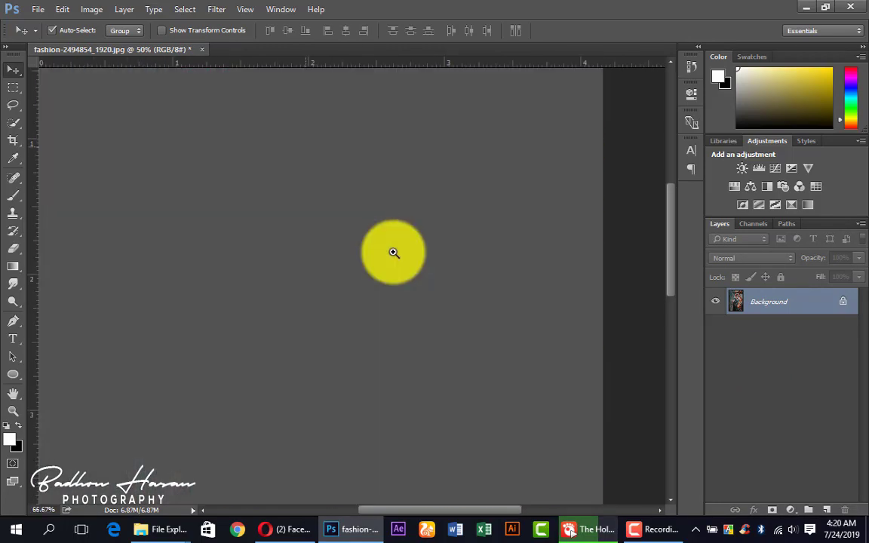
click(415, 266)
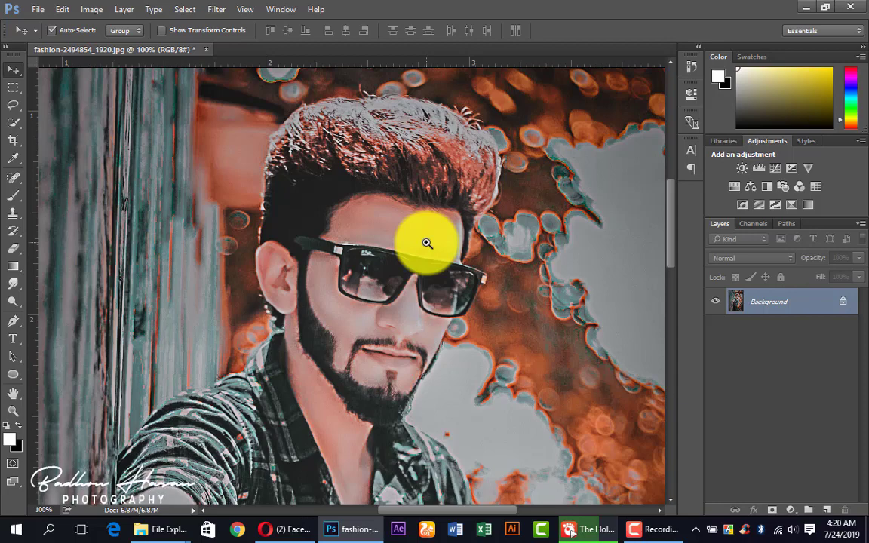
click(427, 243)
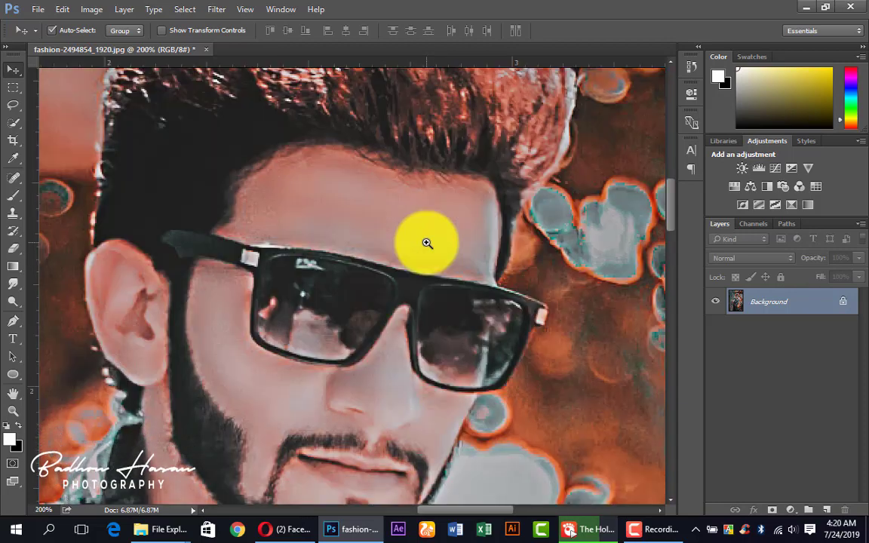
alt+click(427, 243)
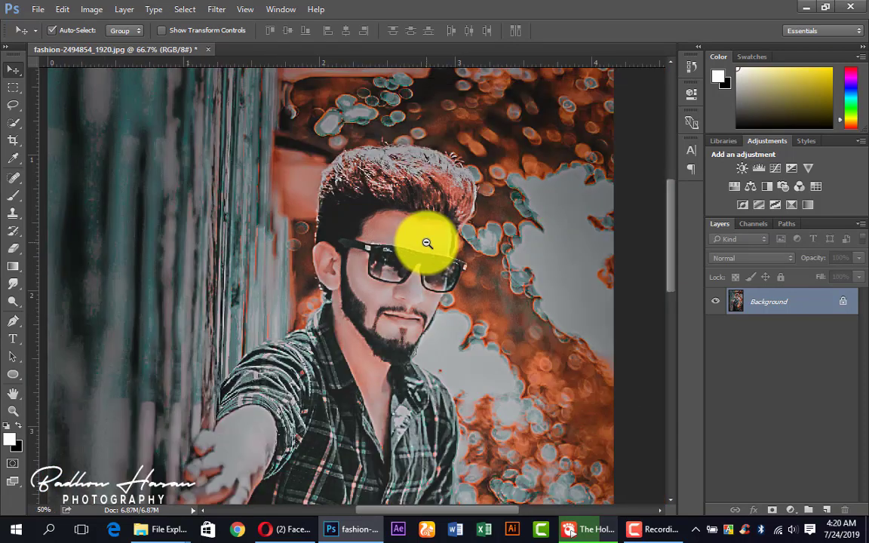
alt+click(427, 243)
alt+click(427, 243)
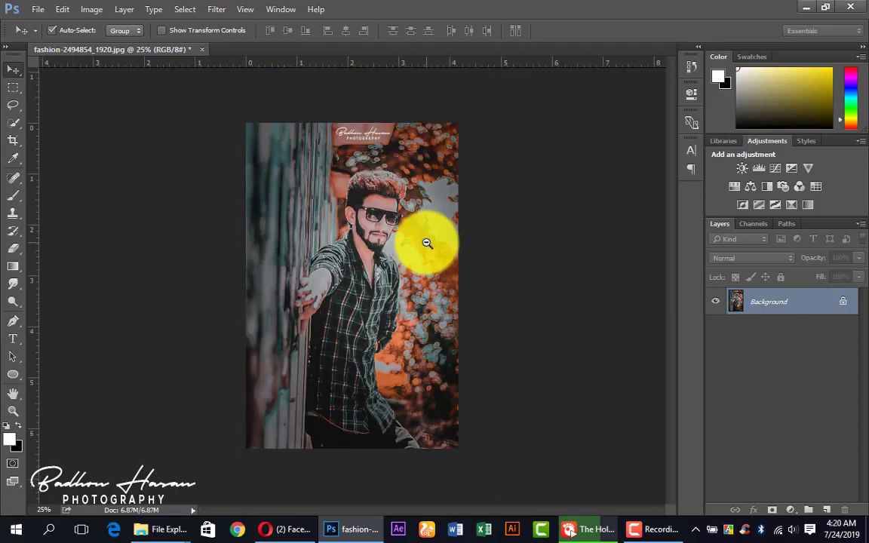
click(37, 9)
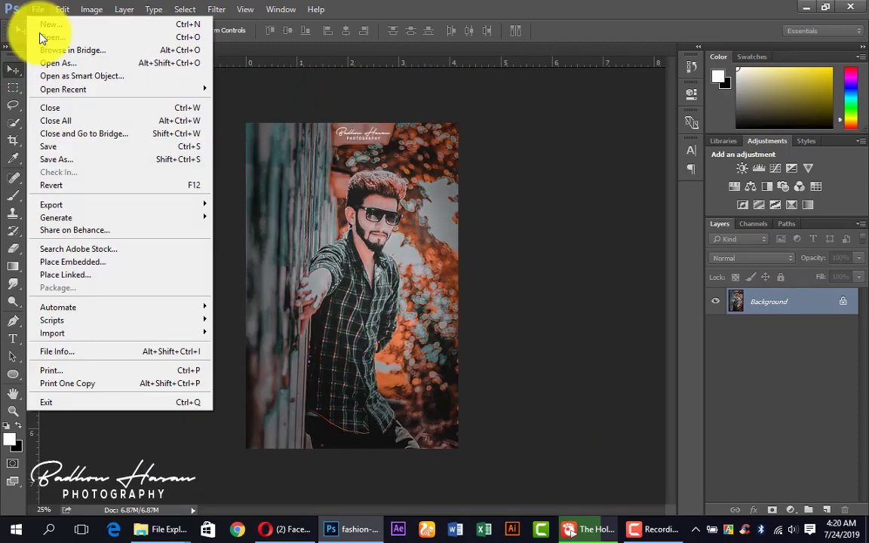
Step: Save the portrait as 1.jpg at JPEG quality 12 (Maximum) inside a new folder
click(56, 159)
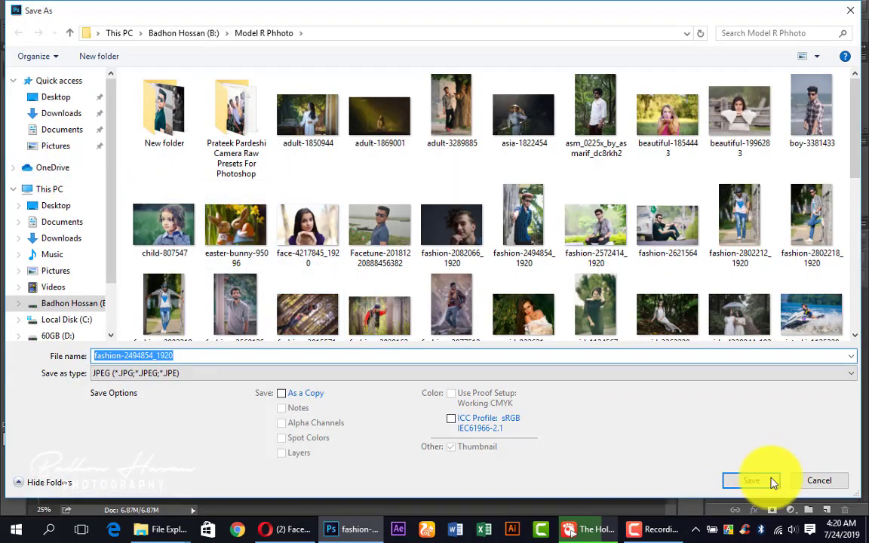
click(105, 56)
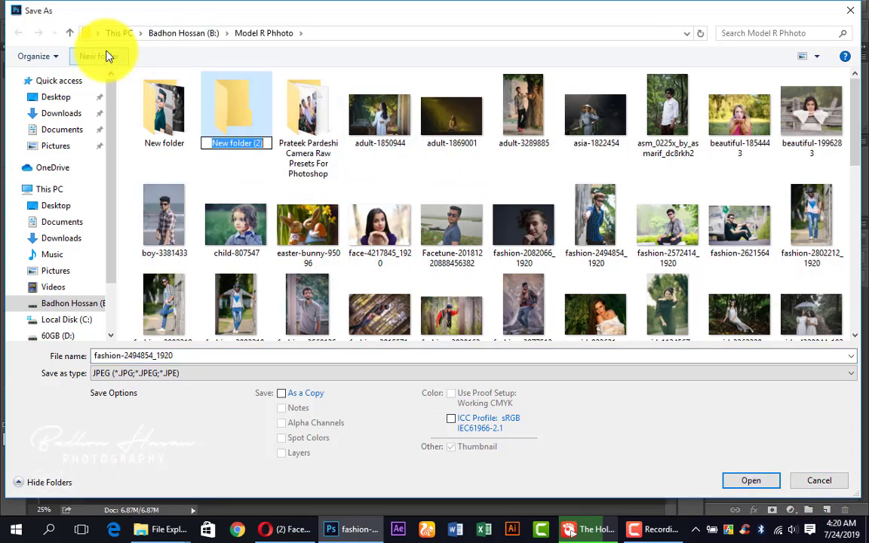
double_click(229, 114)
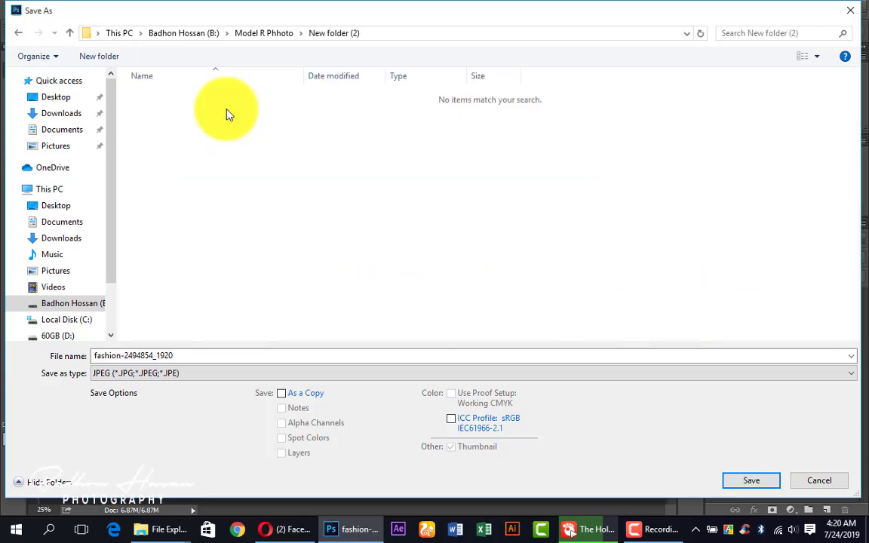
click(497, 358)
key(Return)
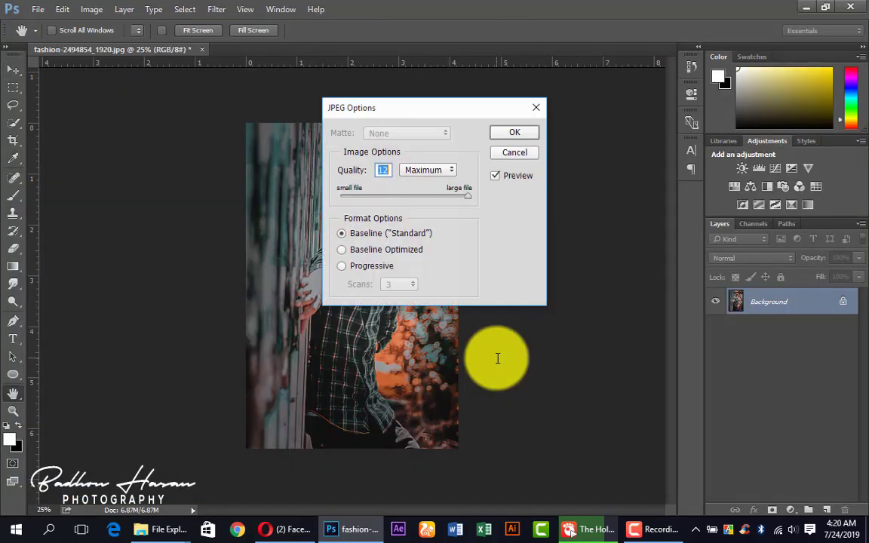
key(Return)
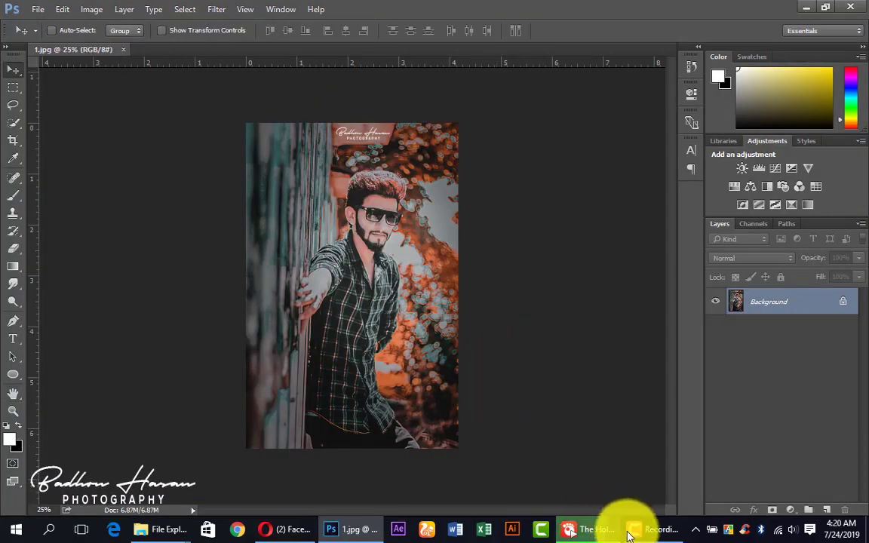